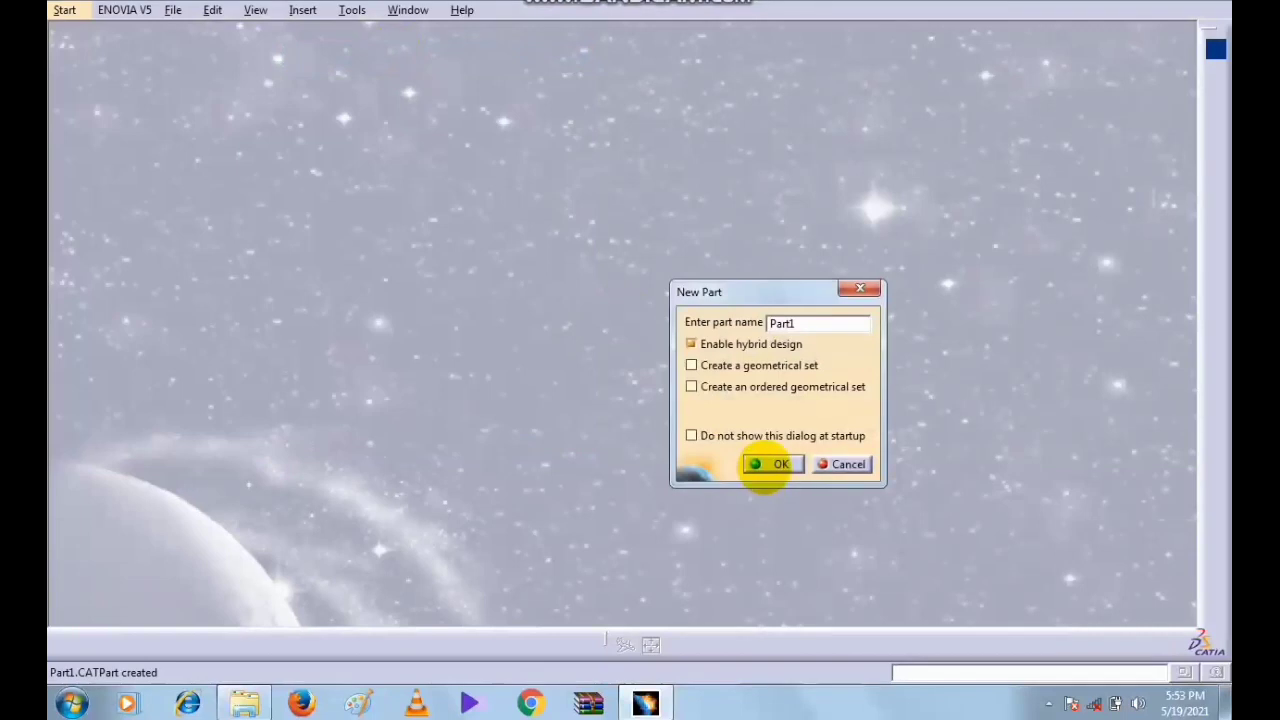
- Create the new part Part1 with hybrid design enabled and add a plane offset 100 mm from the zx plane
{"action": "left_click", "coordinate": [772, 464]}
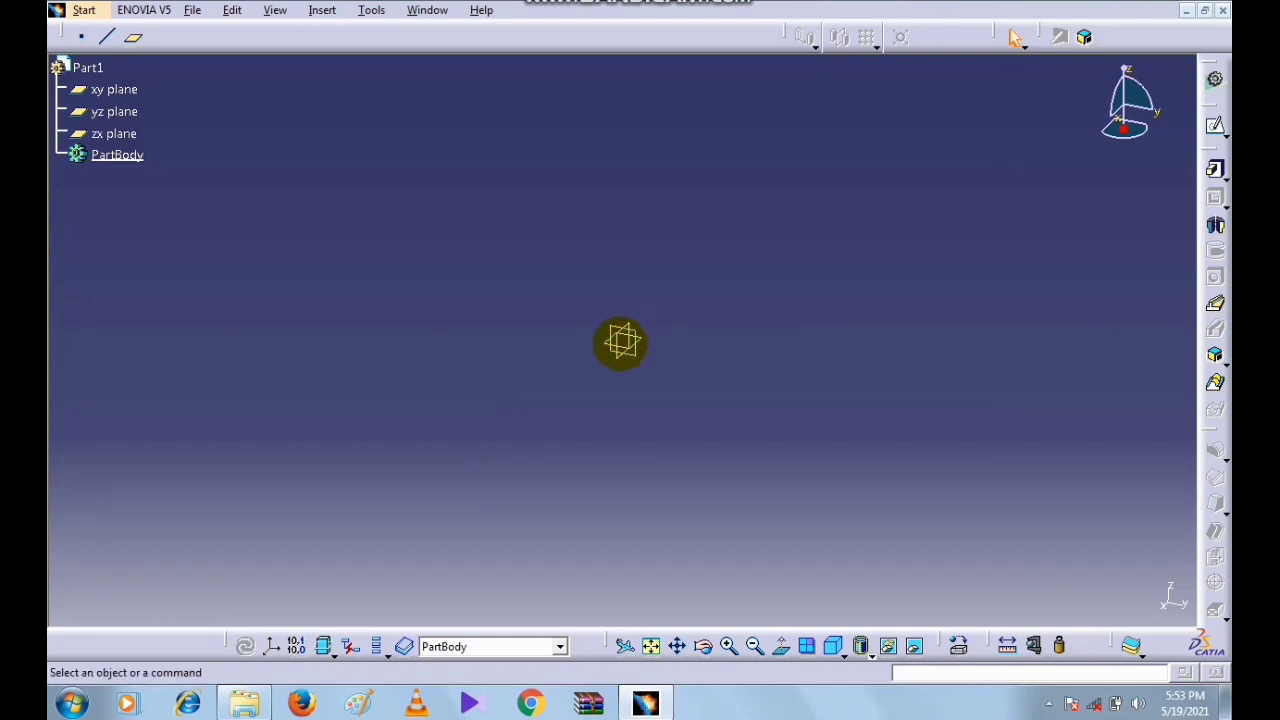
{"action": "left_click", "coordinate": [620, 343]}
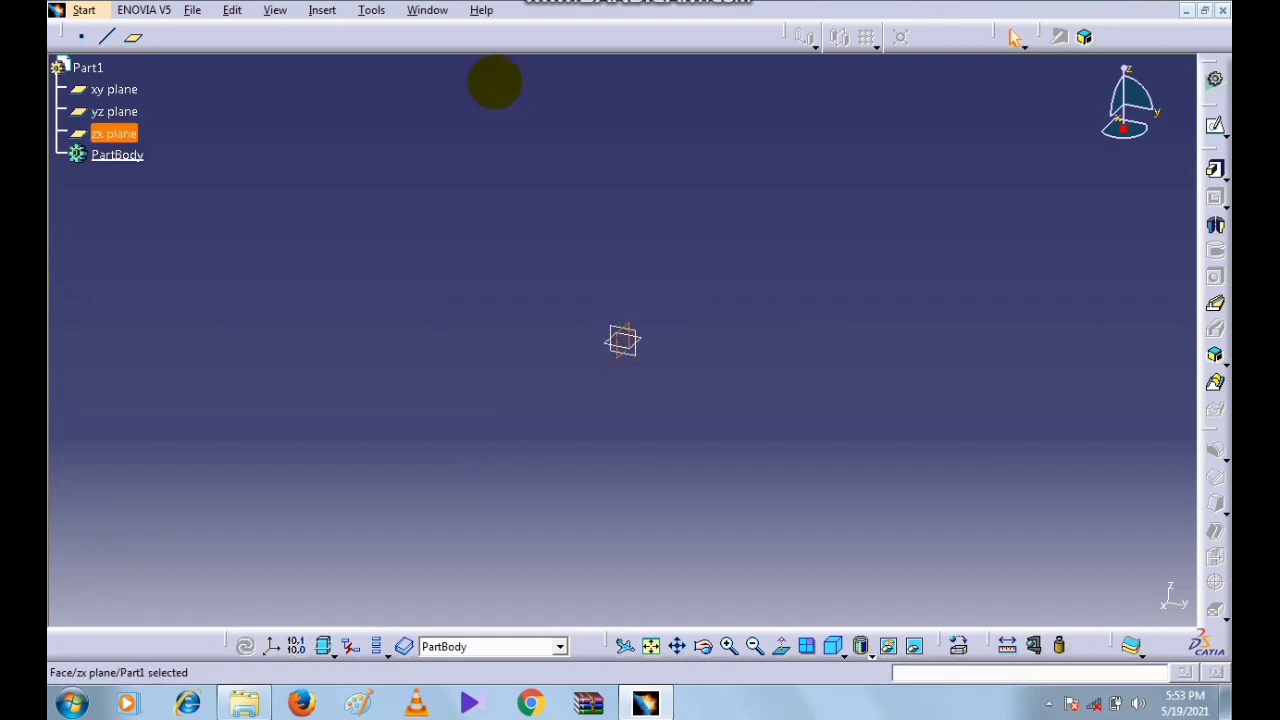
{"action": "left_click", "coordinate": [135, 38]}
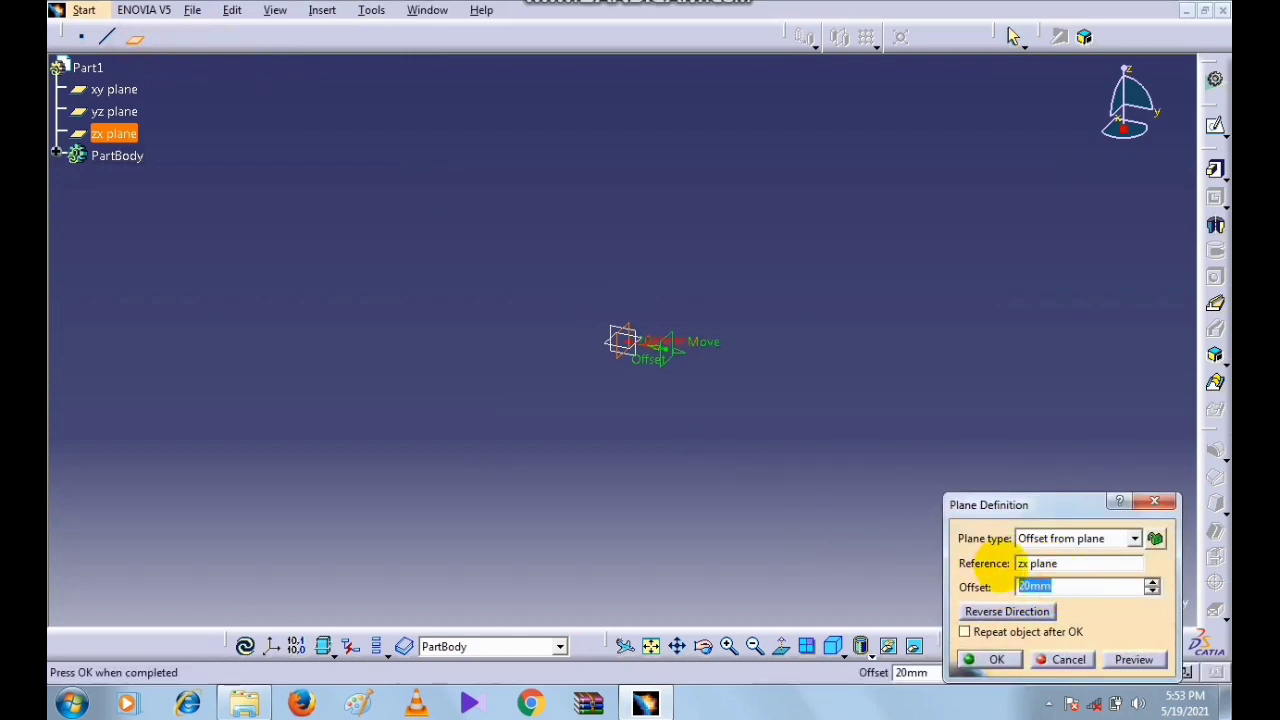
{"action": "type", "text": "100"}
{"action": "key", "text": "Return"}
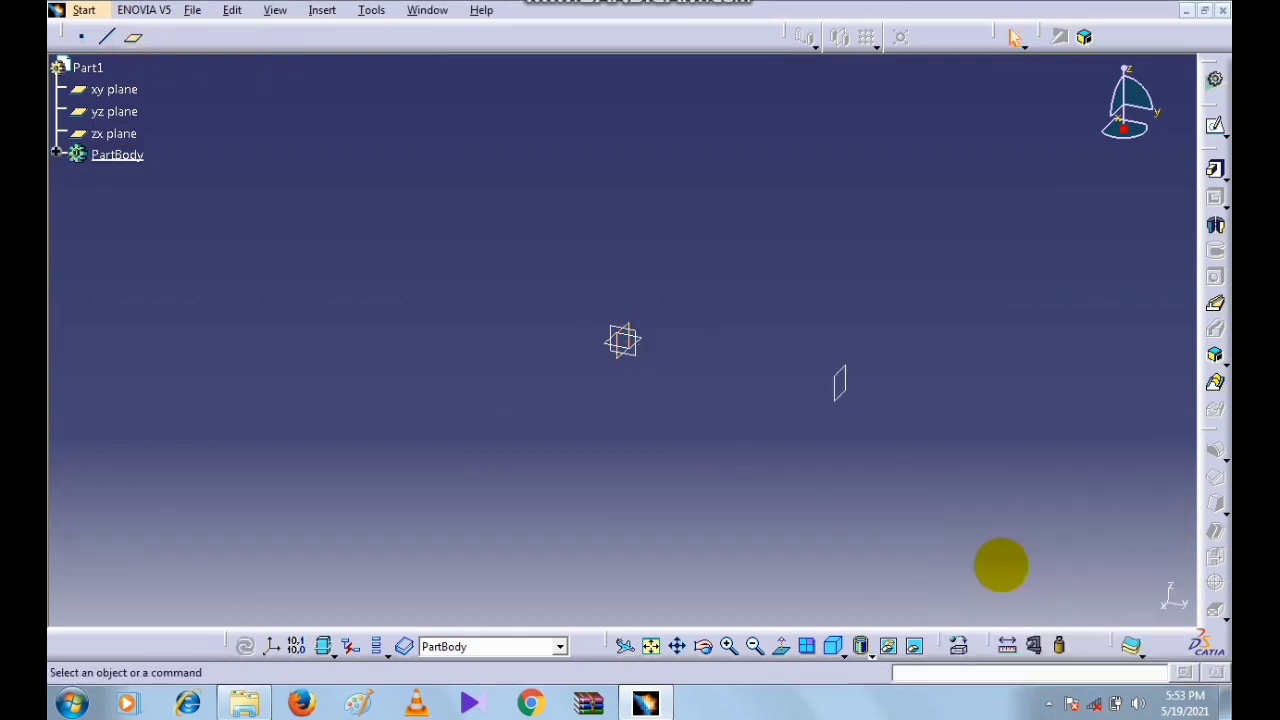
{"action": "left_click", "coordinate": [871, 455]}
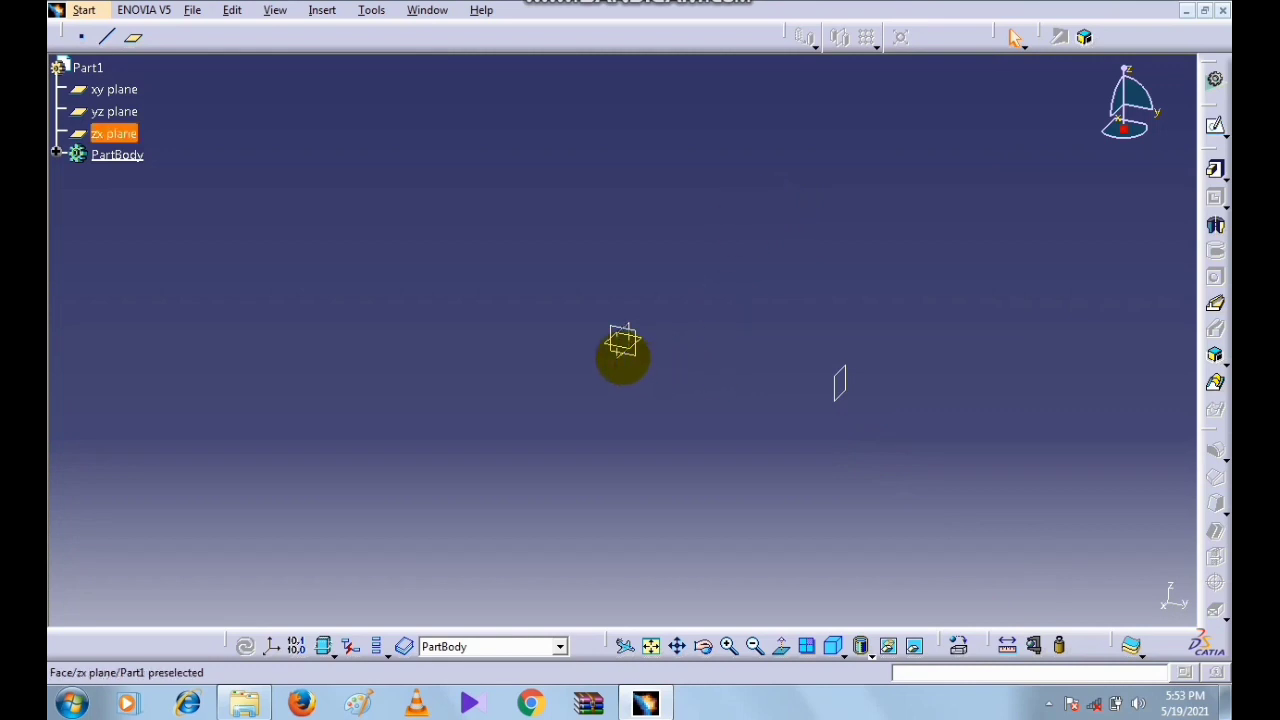
- Sketch a rectangle around the origin on the zx plane and exit the sketch
{"action": "left_click", "coordinate": [622, 345]}
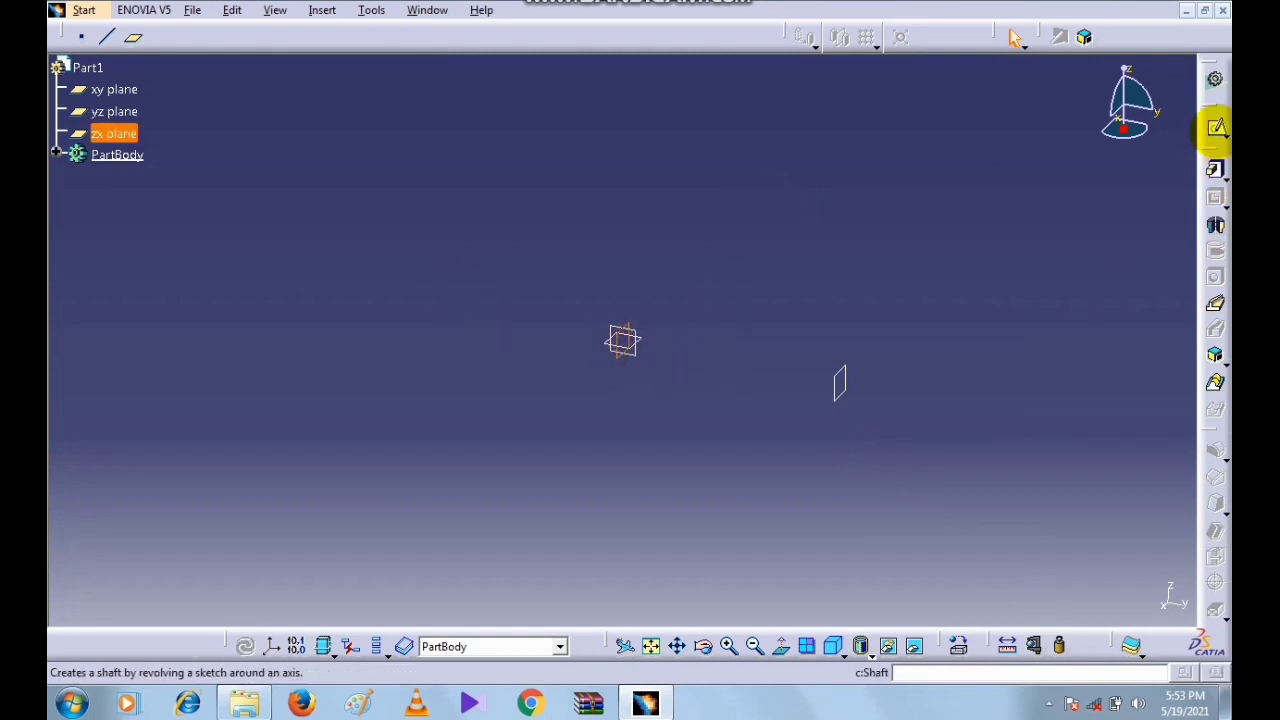
{"action": "left_click", "coordinate": [1216, 127]}
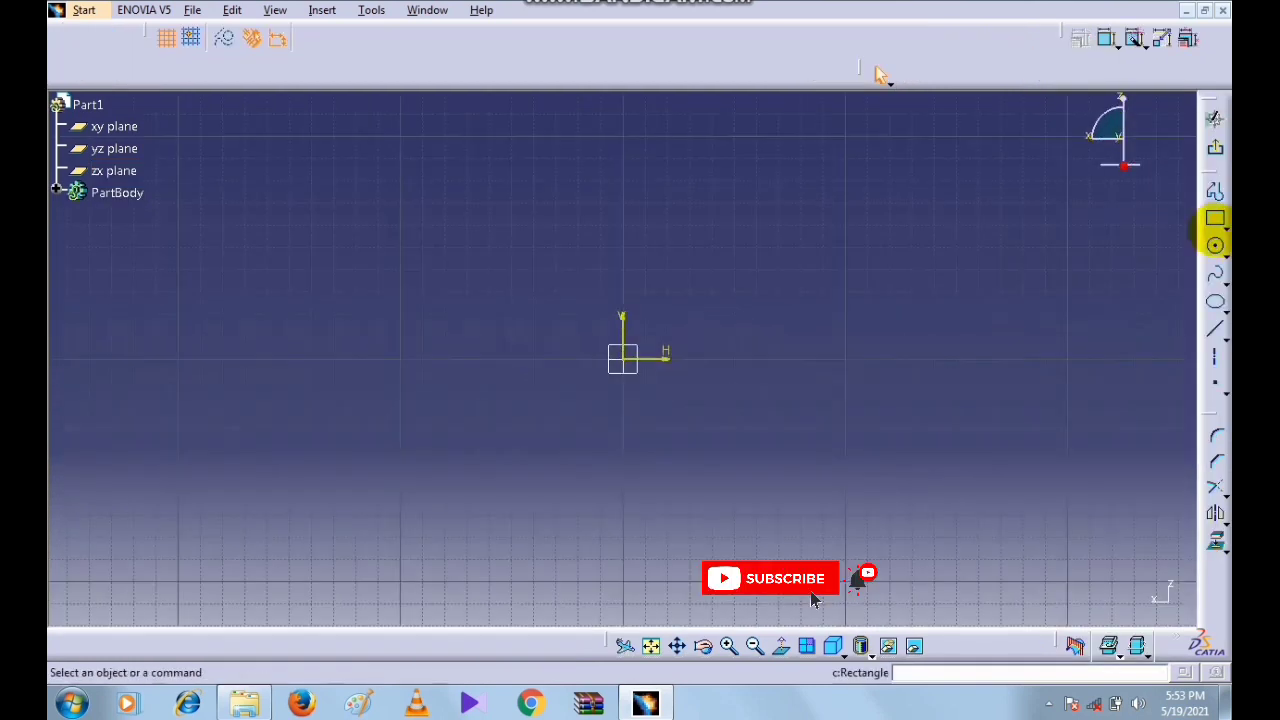
{"action": "left_click", "coordinate": [1215, 219]}
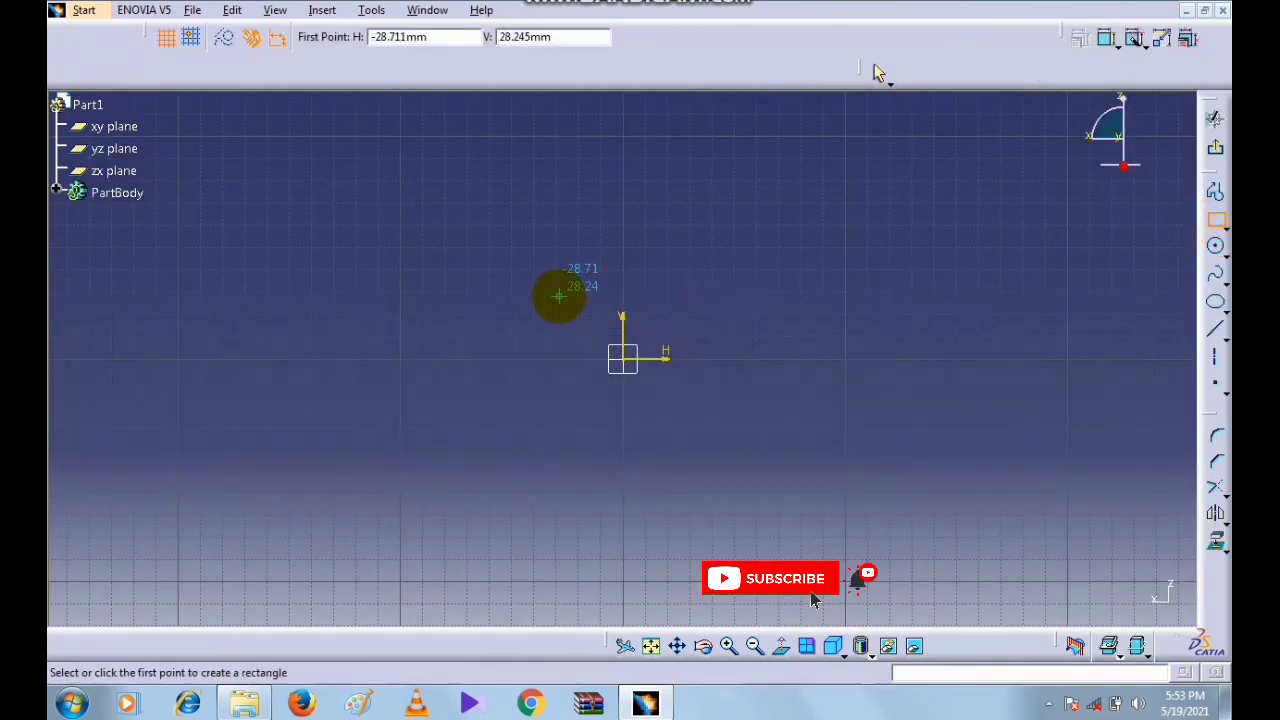
{"action": "left_click", "coordinate": [554, 296]}
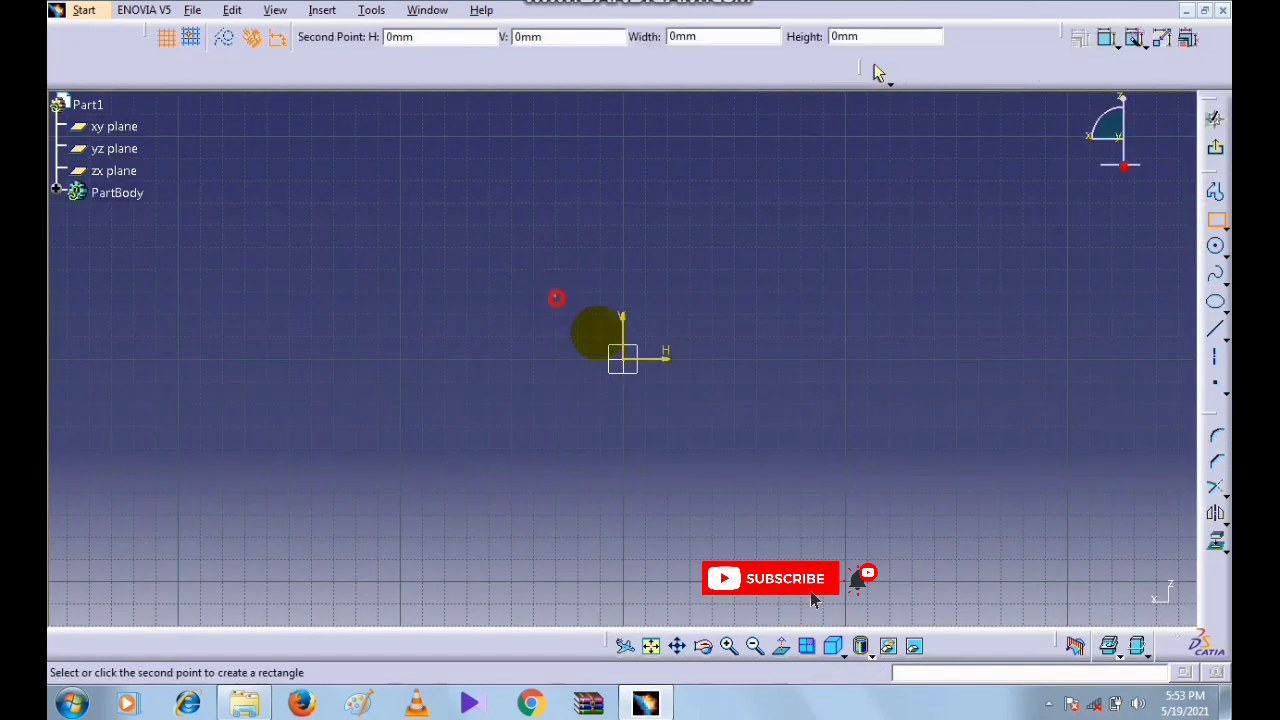
{"action": "left_click", "coordinate": [692, 423]}
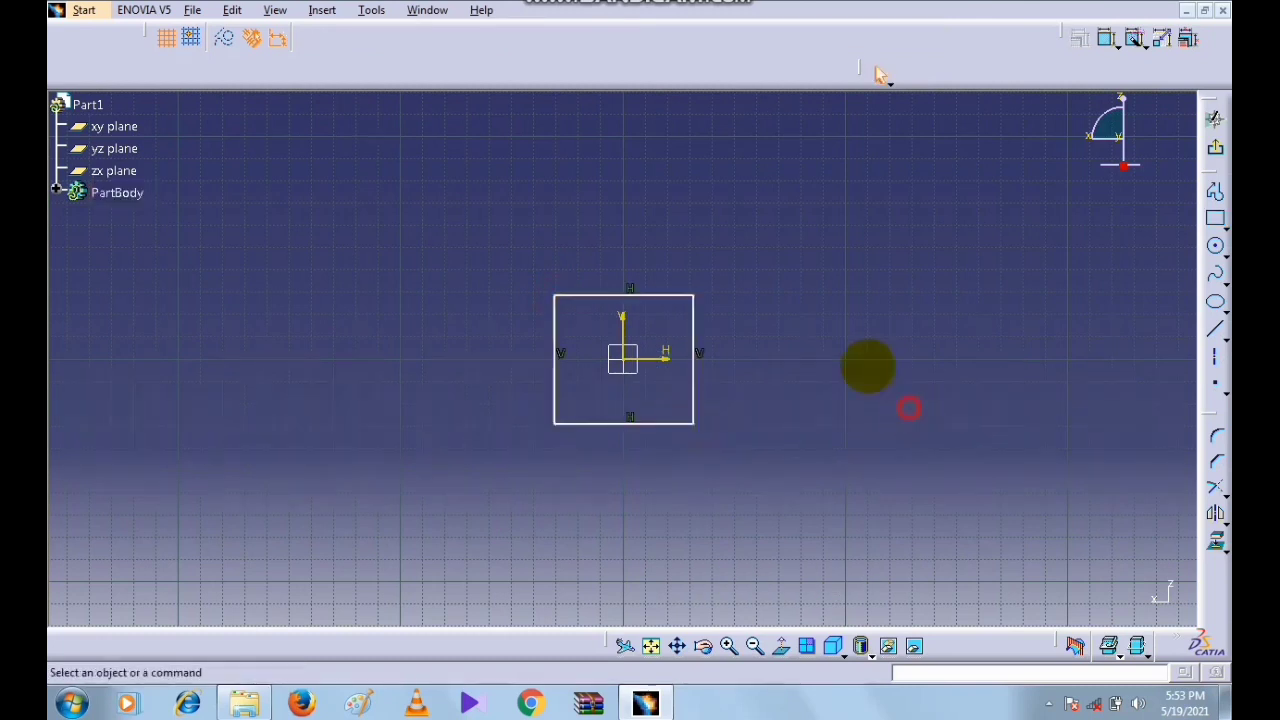
{"action": "left_click", "coordinate": [1215, 149]}
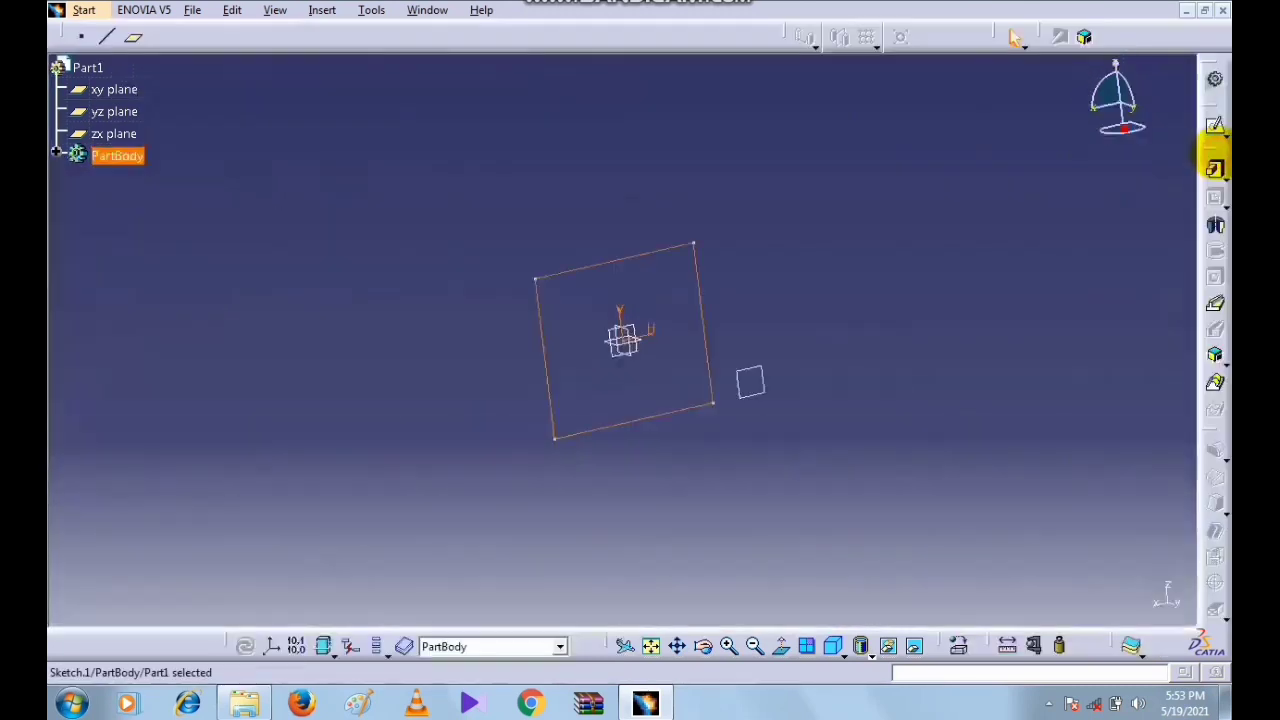
{"action": "left_click", "coordinate": [935, 371]}
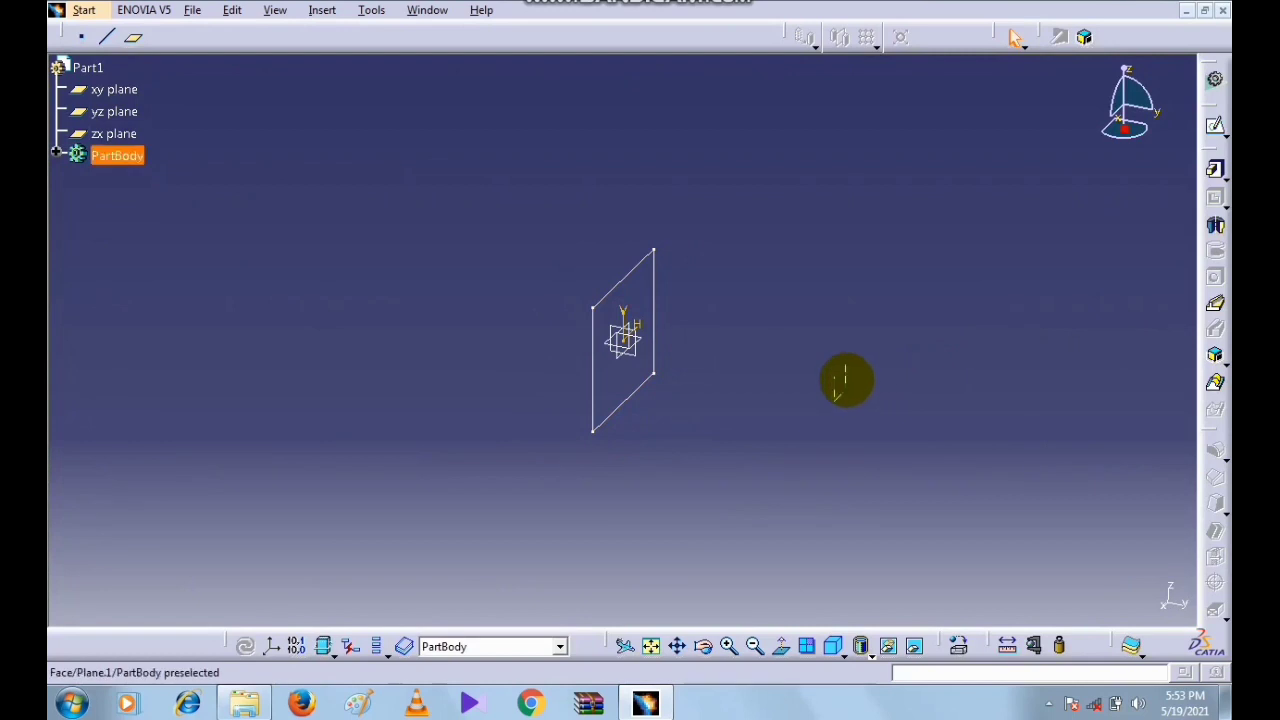
- Sketch a larger rectangle of about 92 by 93 mm on the offset plane, enclosing the first one, and exit the sketch
{"action": "left_click", "coordinate": [850, 381]}
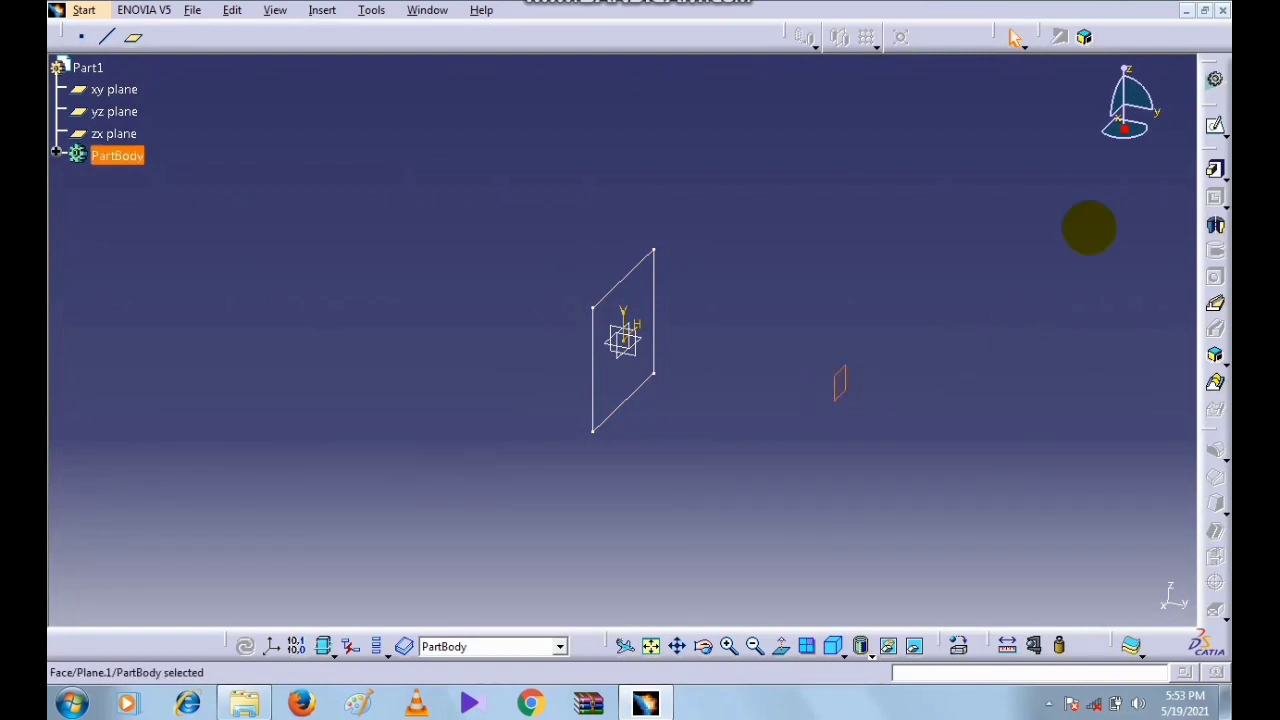
{"action": "left_click", "coordinate": [1215, 125]}
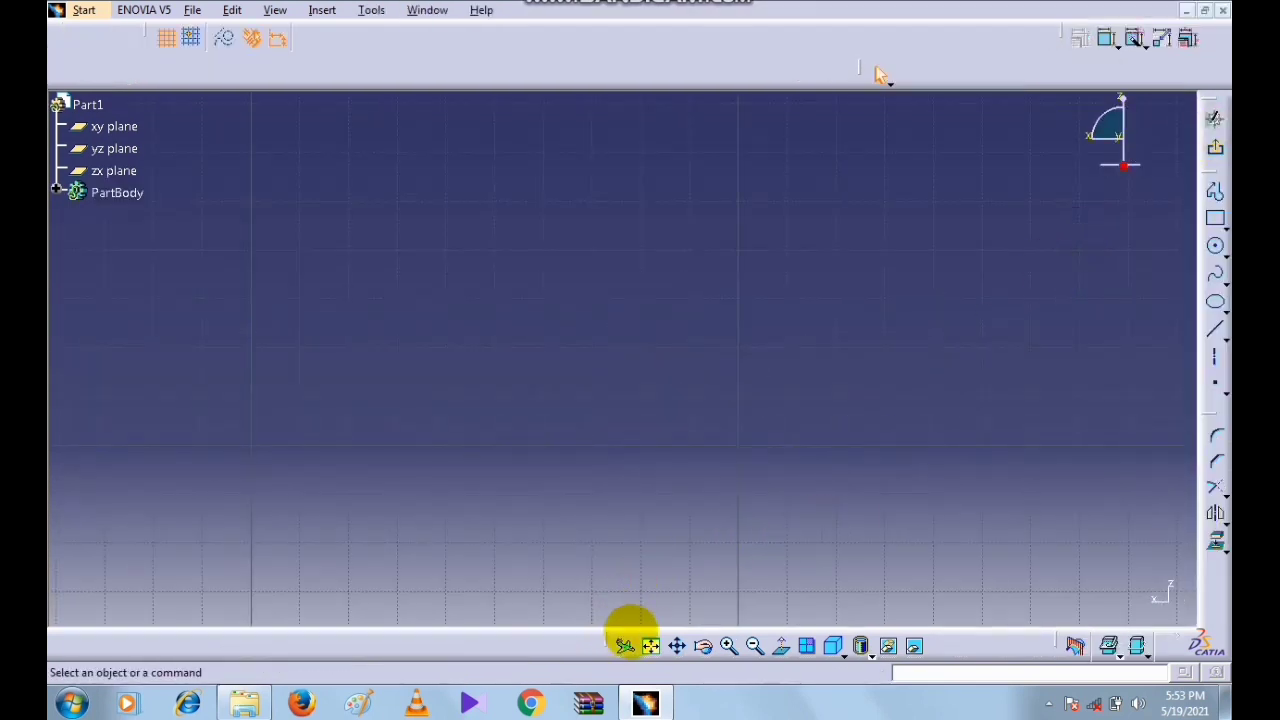
{"action": "left_click", "coordinate": [652, 645]}
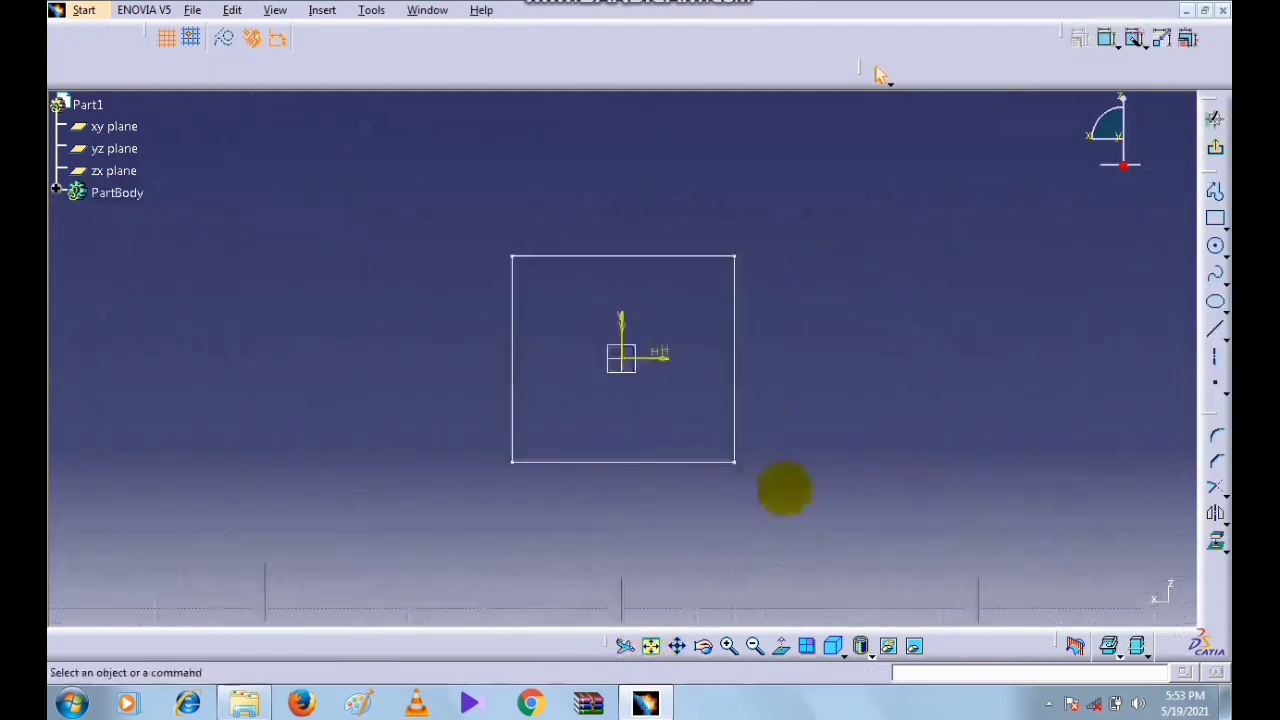
{"action": "left_click", "coordinate": [1215, 221]}
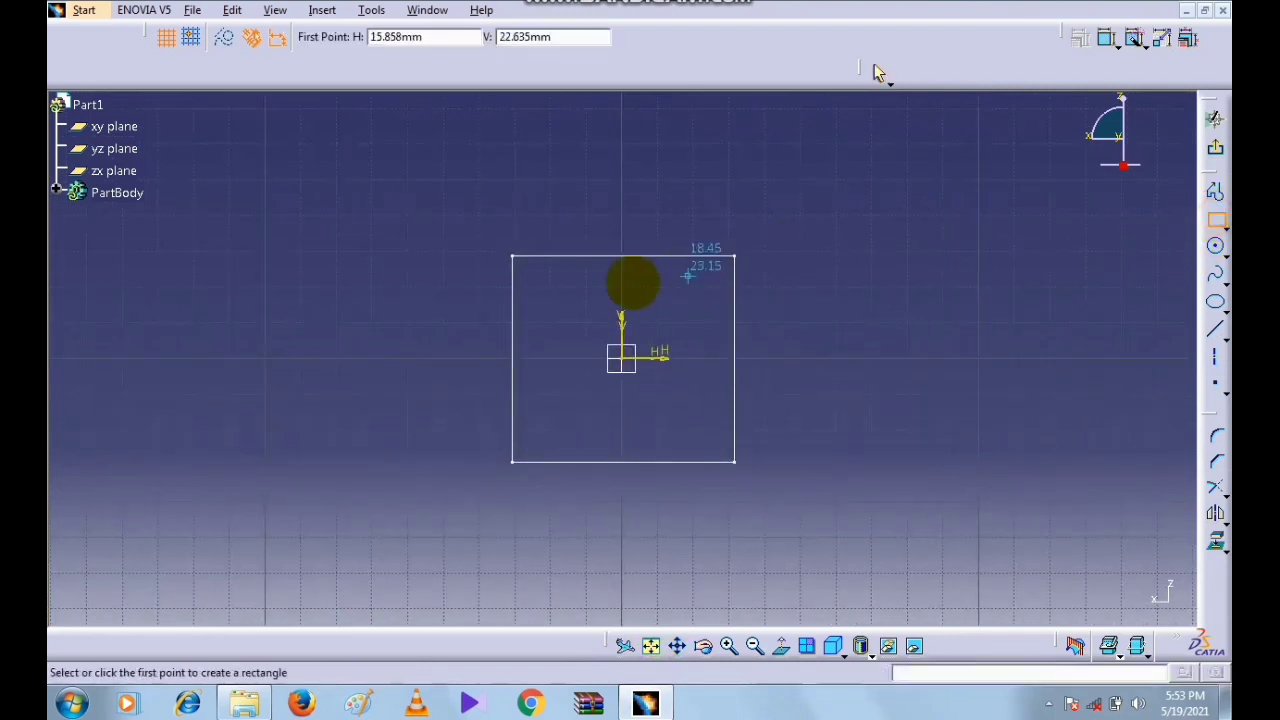
{"action": "left_click", "coordinate": [458, 184]}
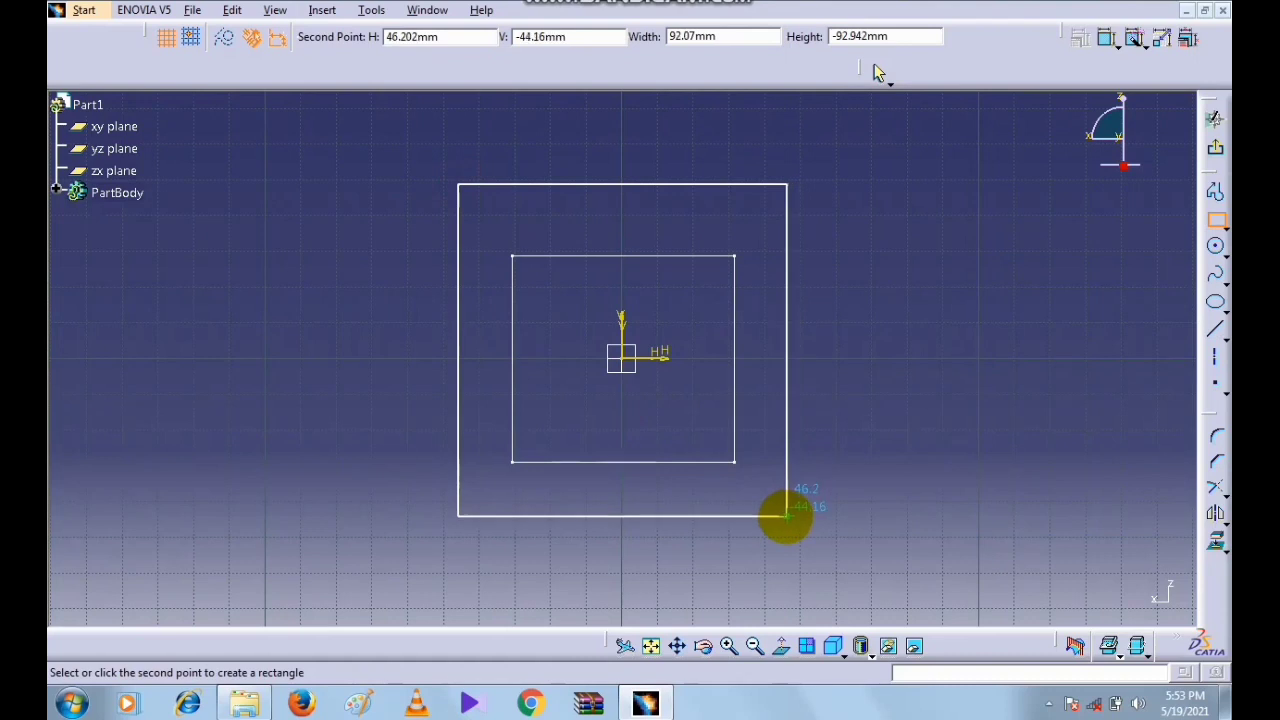
{"action": "left_click", "coordinate": [784, 518]}
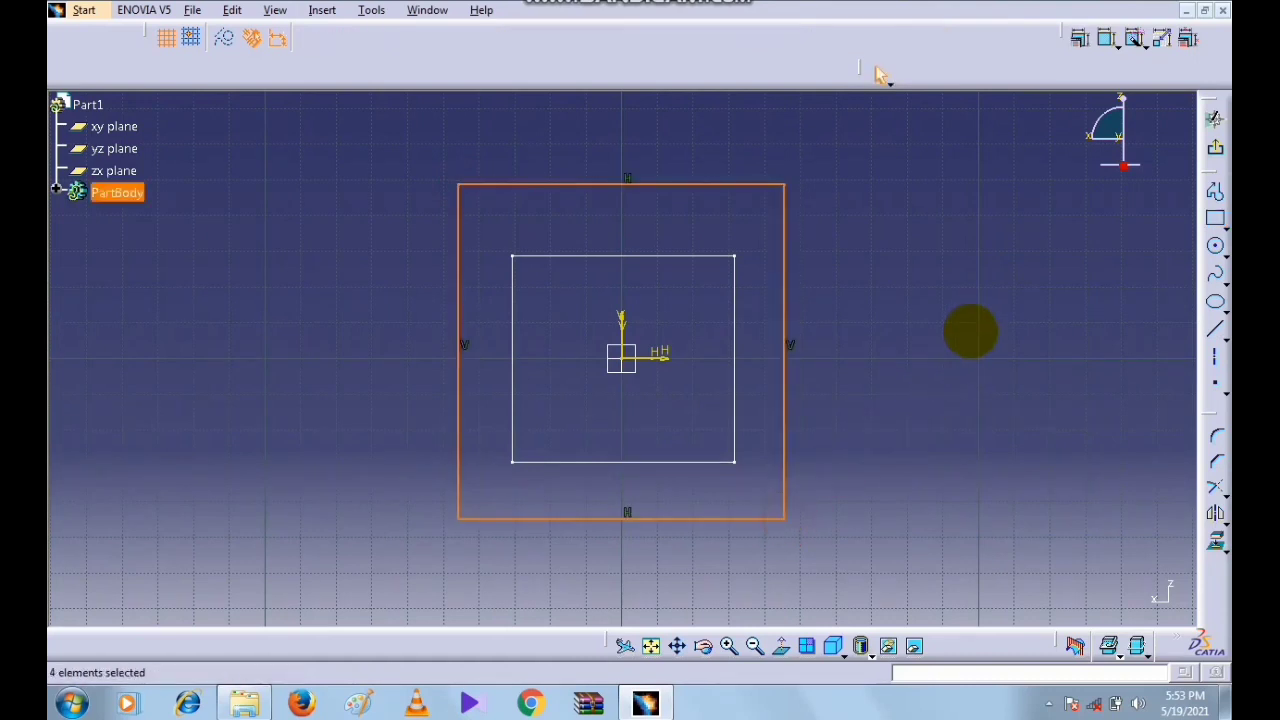
{"action": "left_click", "coordinate": [1214, 150]}
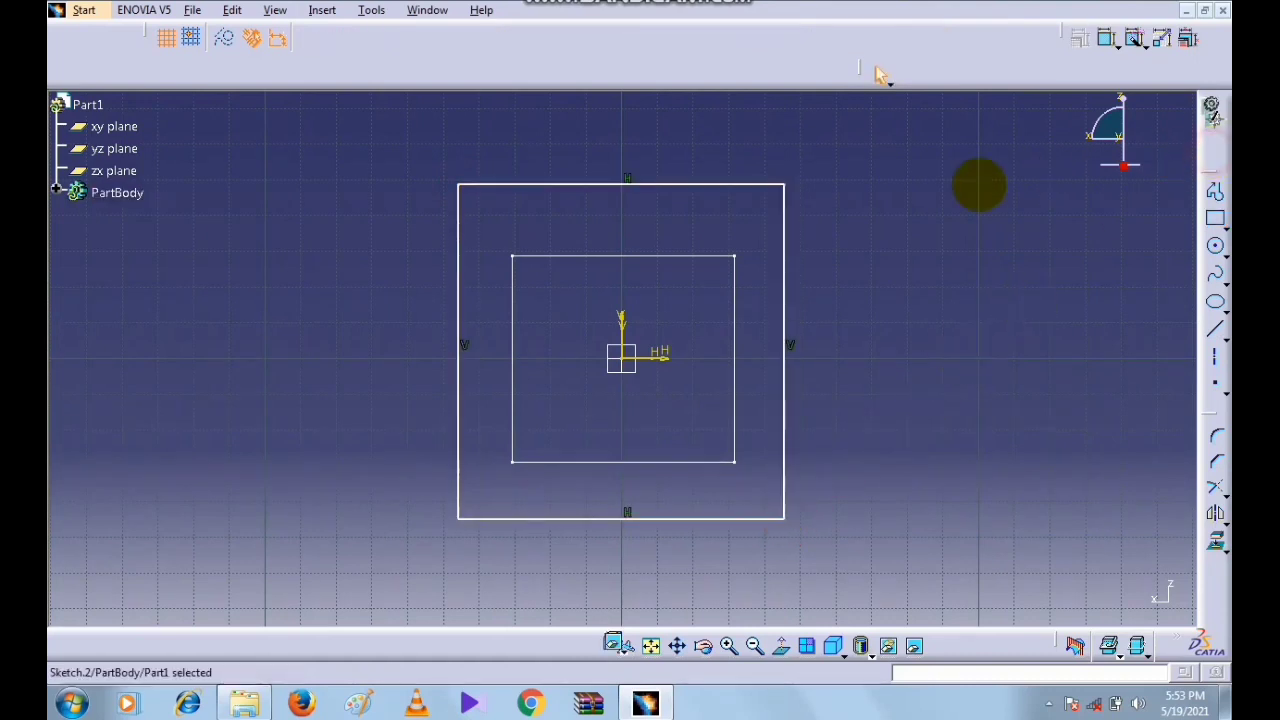
- Sketch a wavy four-point spline on the yz plane from the smaller rectangle's upper edge to about H 101 mm, V 55 mm
{"action": "mouse_move", "coordinate": [963, 191]}
{"action": "middle_mouse_down"}
{"action": "mouse_move", "coordinate": [966, 246]}
{"action": "mouse_move", "coordinate": [910, 280]}
{"action": "mouse_move", "coordinate": [971, 229]}
{"action": "middle_mouse_up"}
{"action": "mouse_move", "coordinate": [891, 271]}
{"action": "middle_mouse_down"}
{"action": "mouse_move", "coordinate": [960, 220]}
{"action": "mouse_move", "coordinate": [960, 193]}
{"action": "middle_mouse_up"}
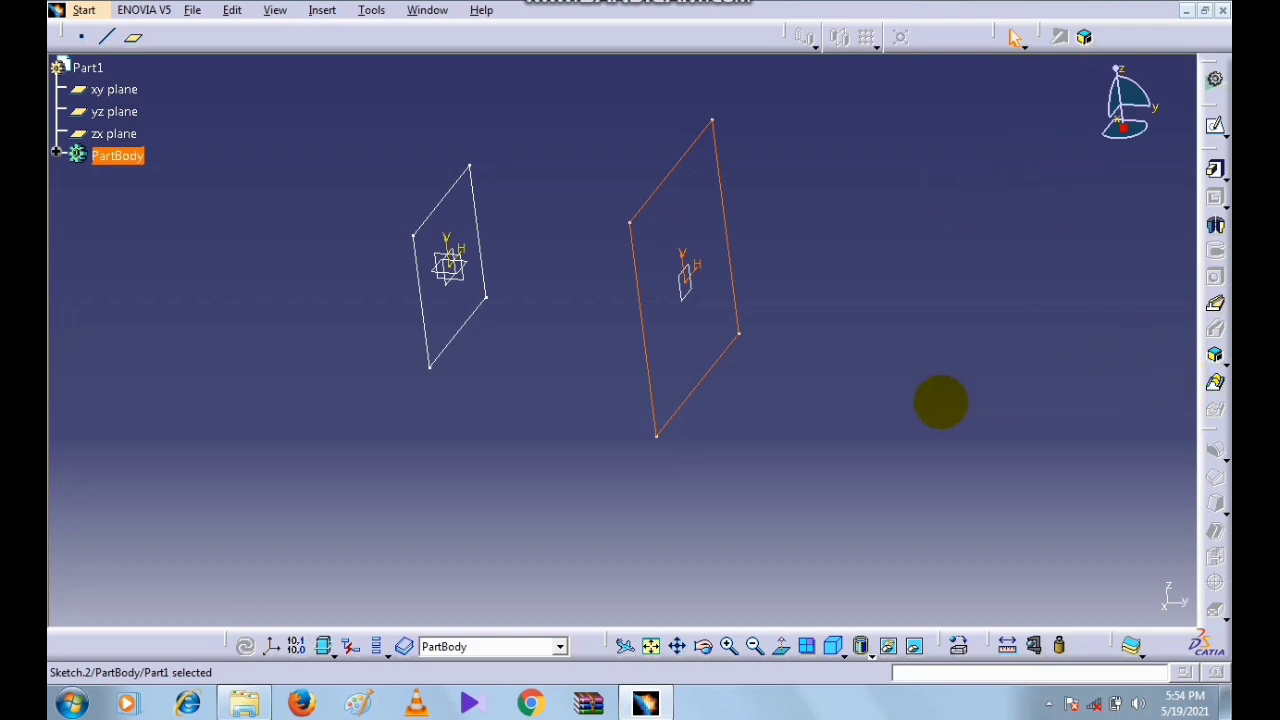
{"action": "left_click", "coordinate": [941, 402]}
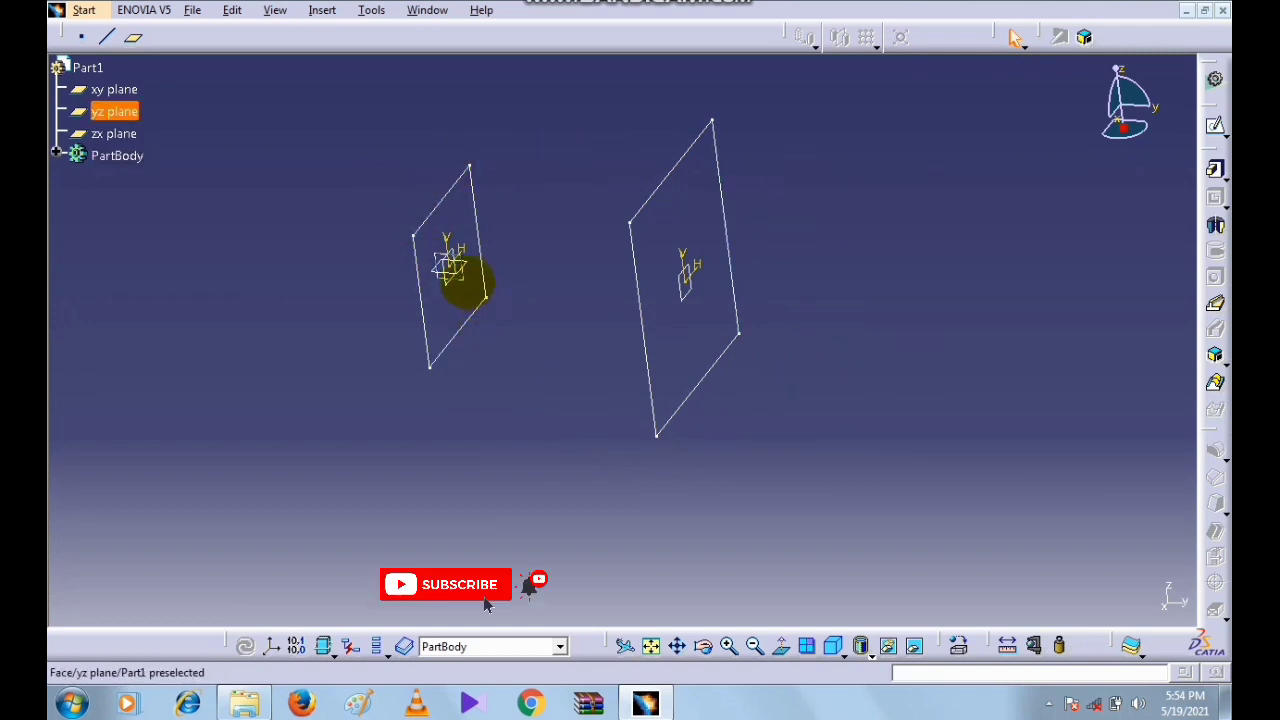
{"action": "left_click", "coordinate": [470, 282]}
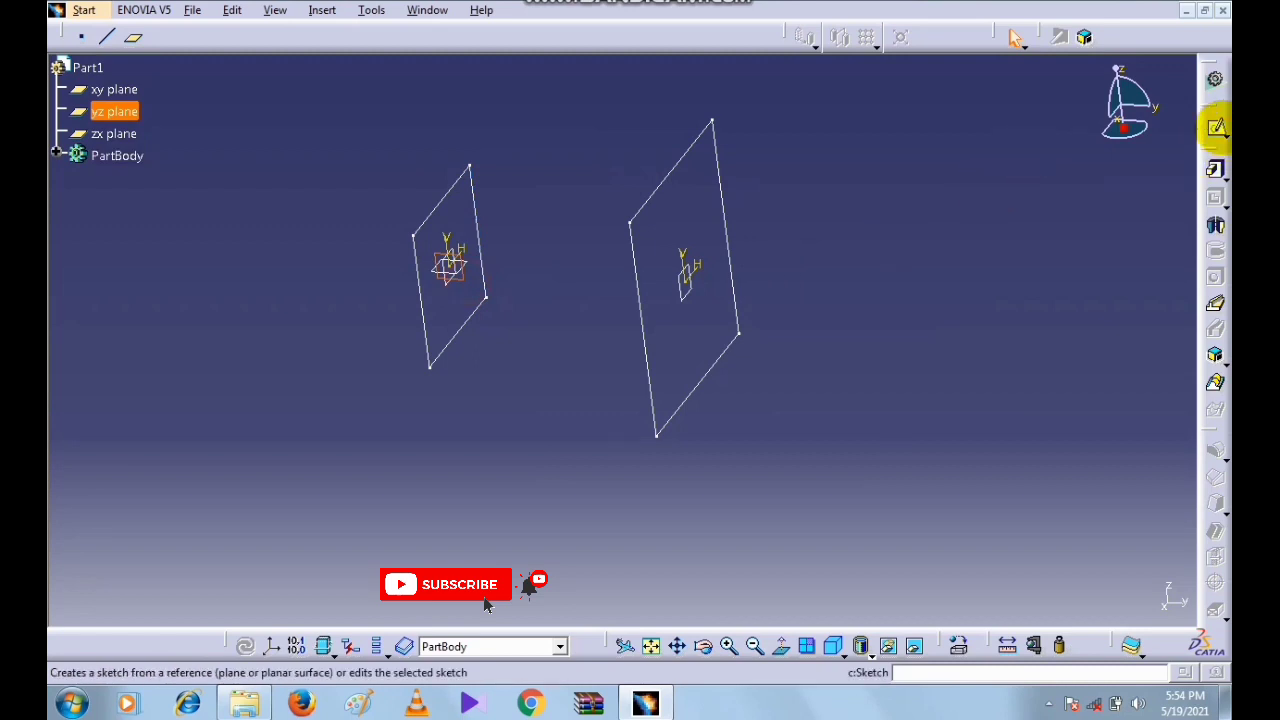
{"action": "left_click", "coordinate": [1216, 127]}
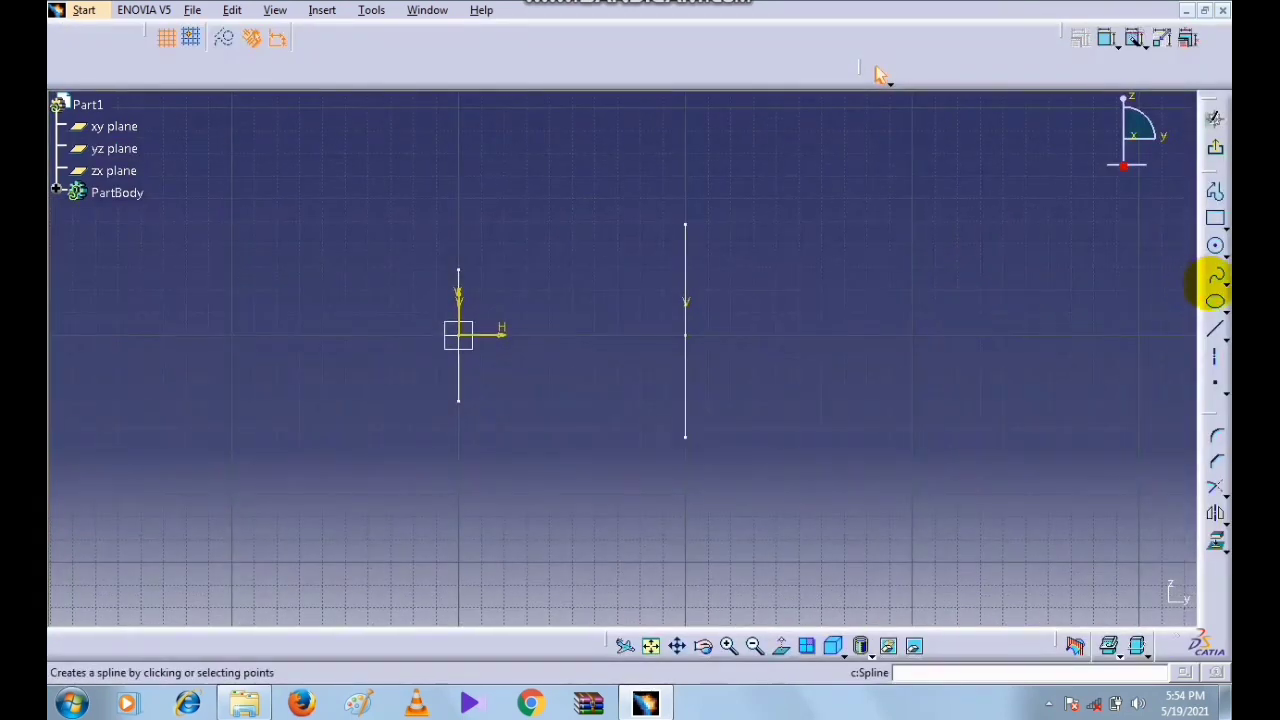
{"action": "left_click", "coordinate": [1215, 278]}
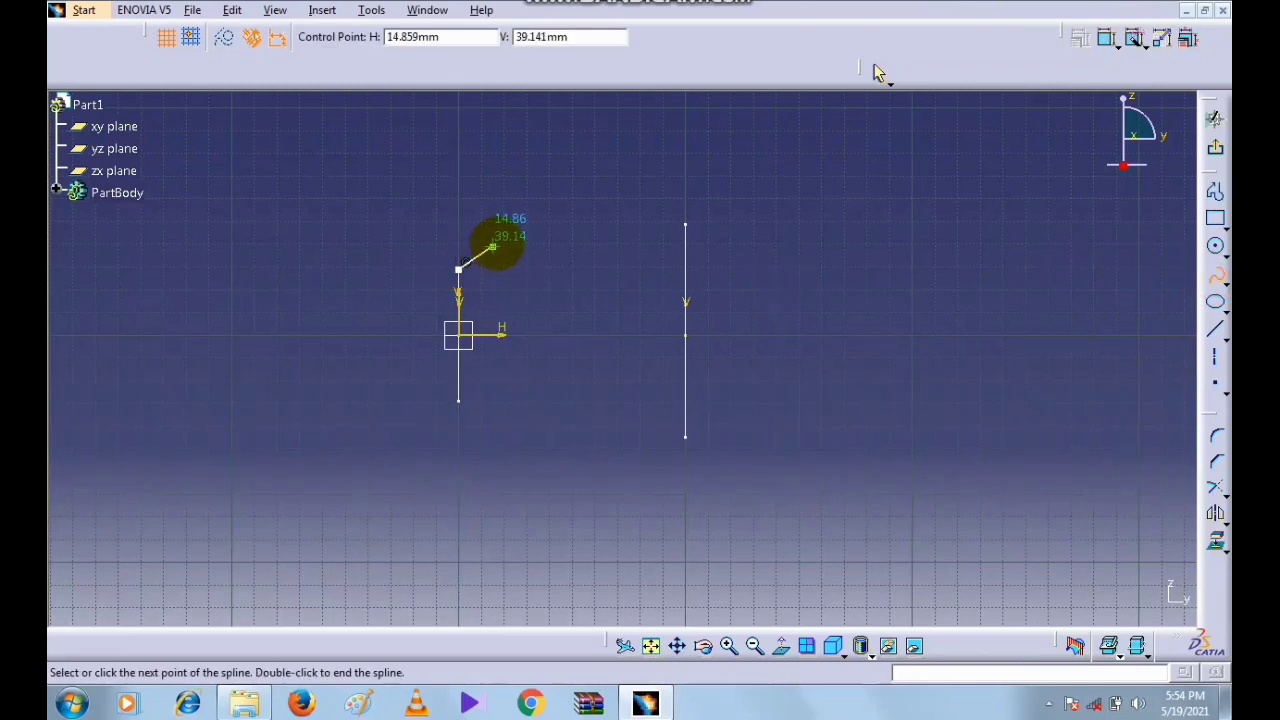
{"action": "left_click", "coordinate": [502, 233]}
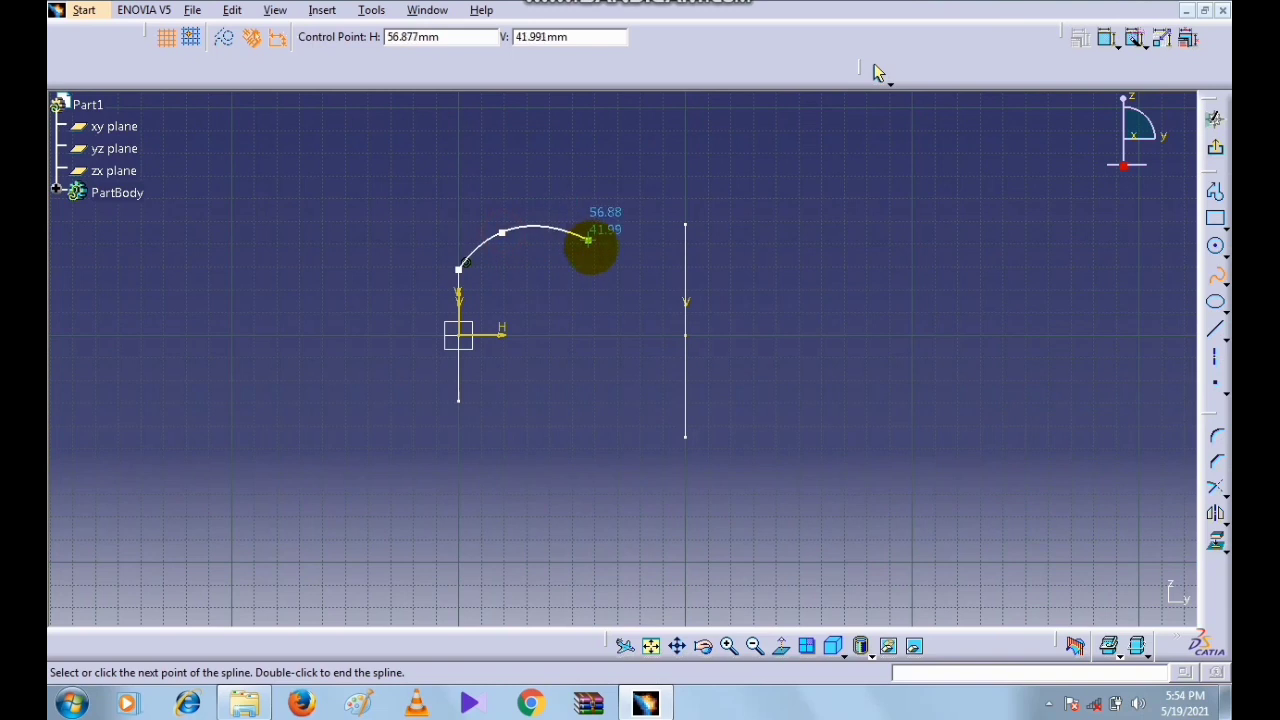
{"action": "left_click", "coordinate": [611, 256]}
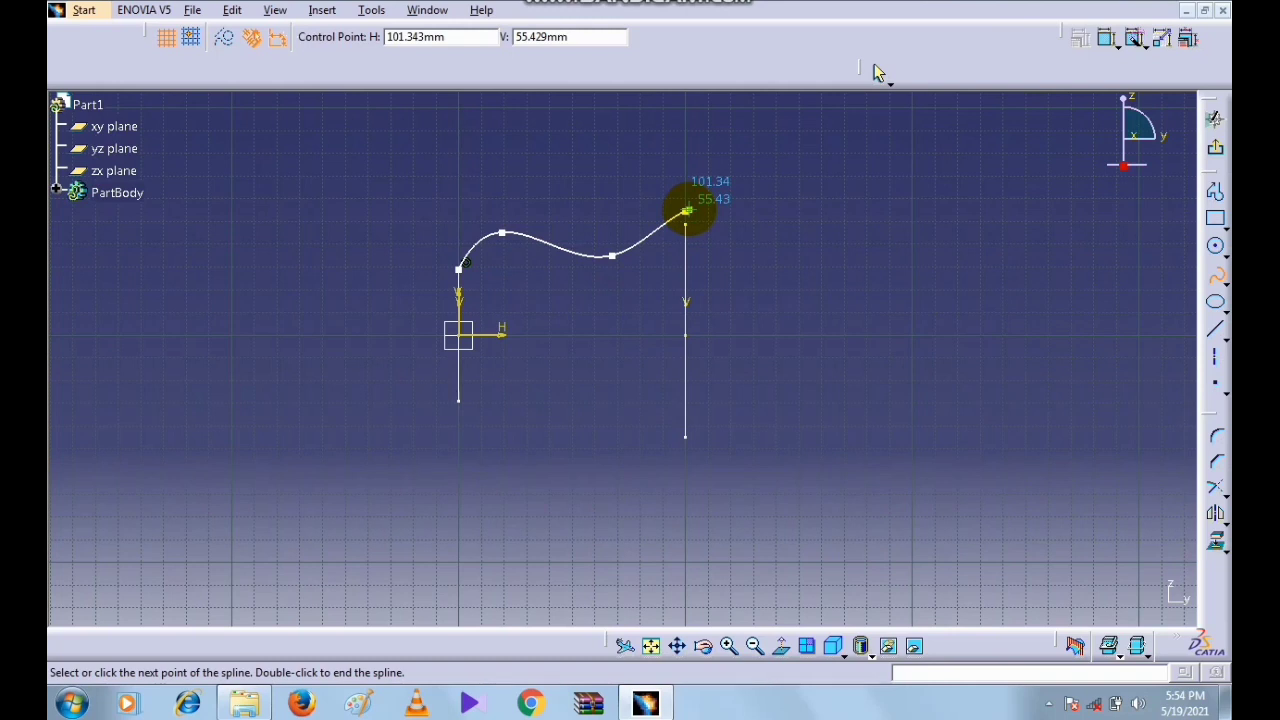
{"action": "double_click", "coordinate": [686, 211]}
{"action": "left_click", "coordinate": [824, 214]}
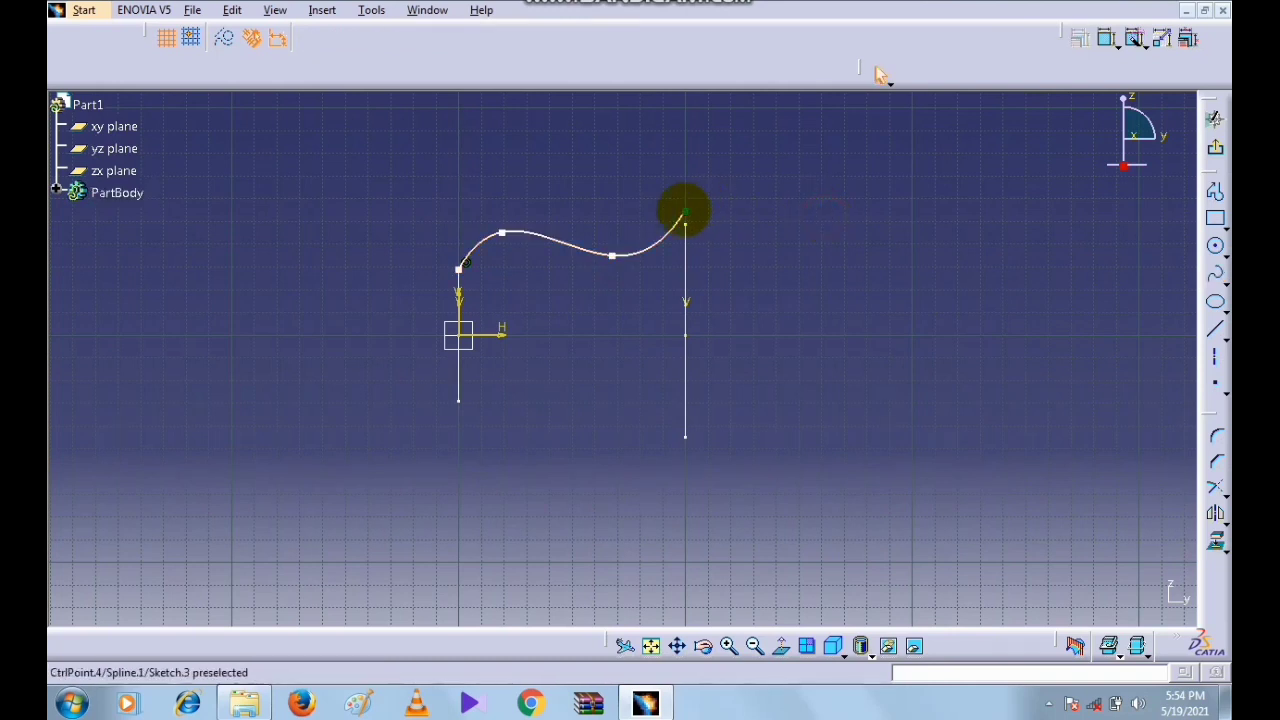
- Constrain the spline's far end point to be coincident with the larger rectangle's upper edge
{"action": "left_click", "coordinate": [685, 211]}
{"action": "left_click", "coordinate": [686, 213], "text": "ctrl"}
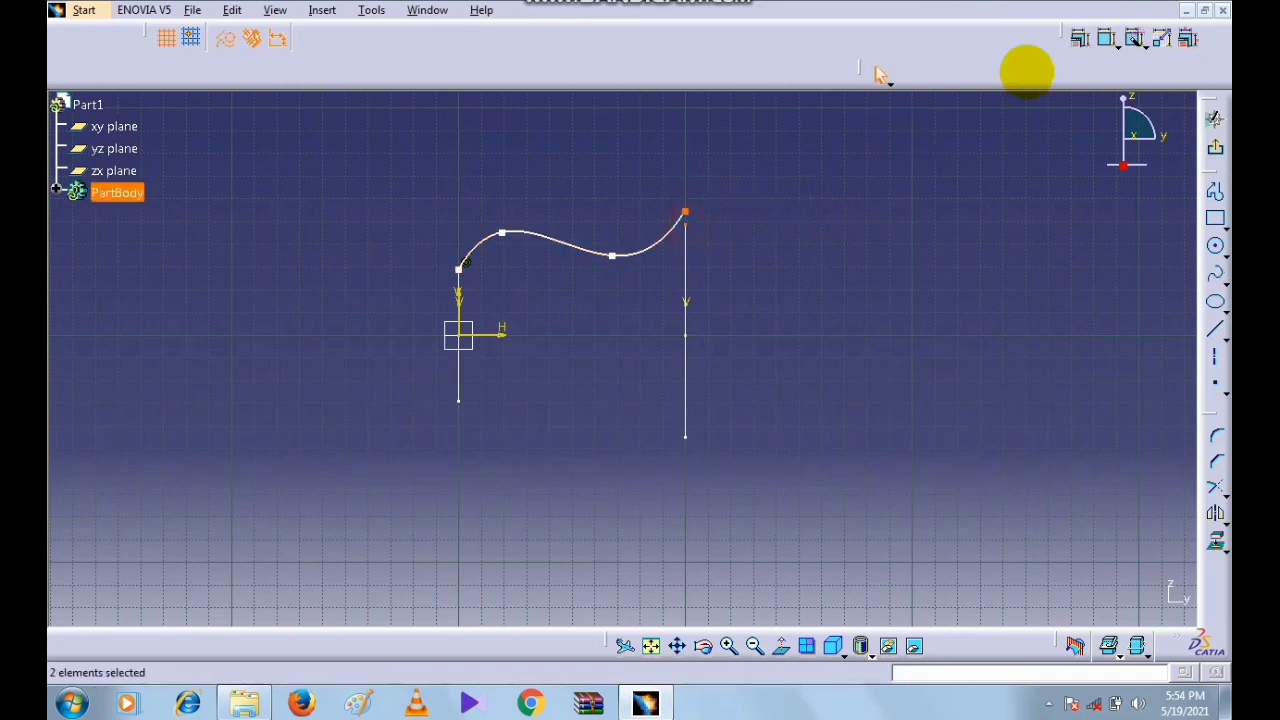
{"action": "left_click", "coordinate": [1079, 38]}
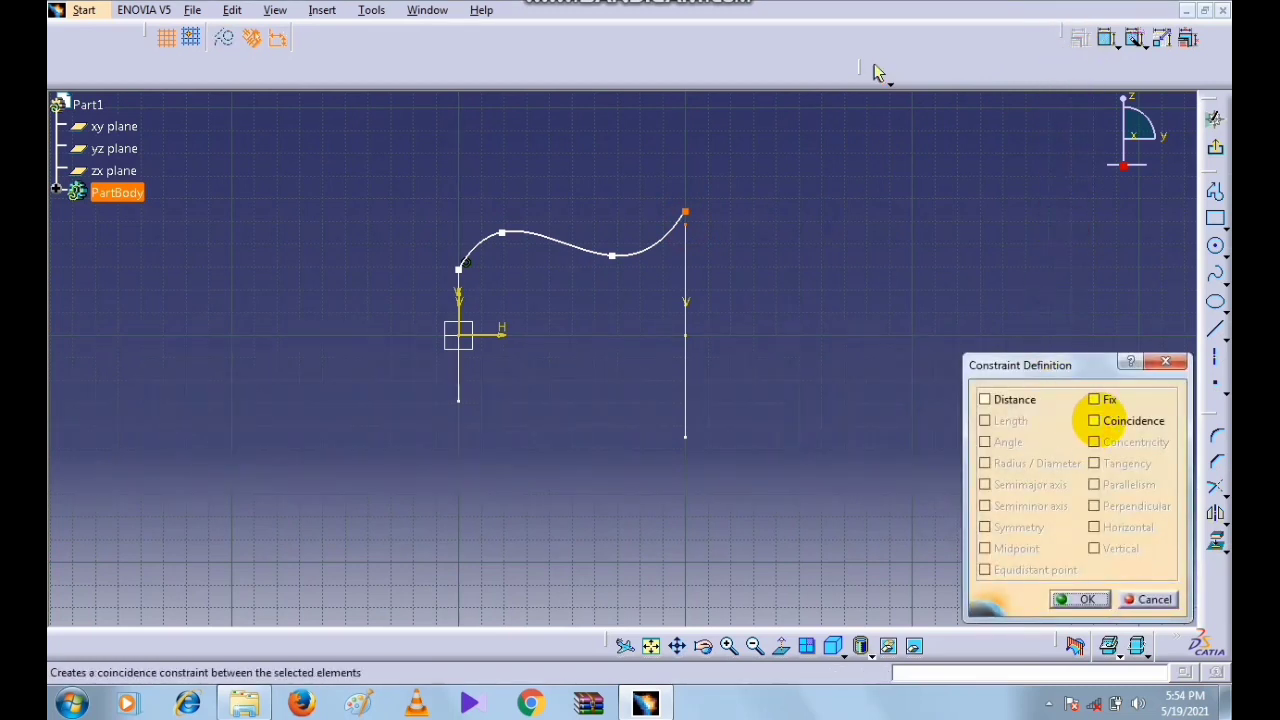
{"action": "left_click", "coordinate": [1093, 420]}
{"action": "left_click", "coordinate": [1080, 599]}
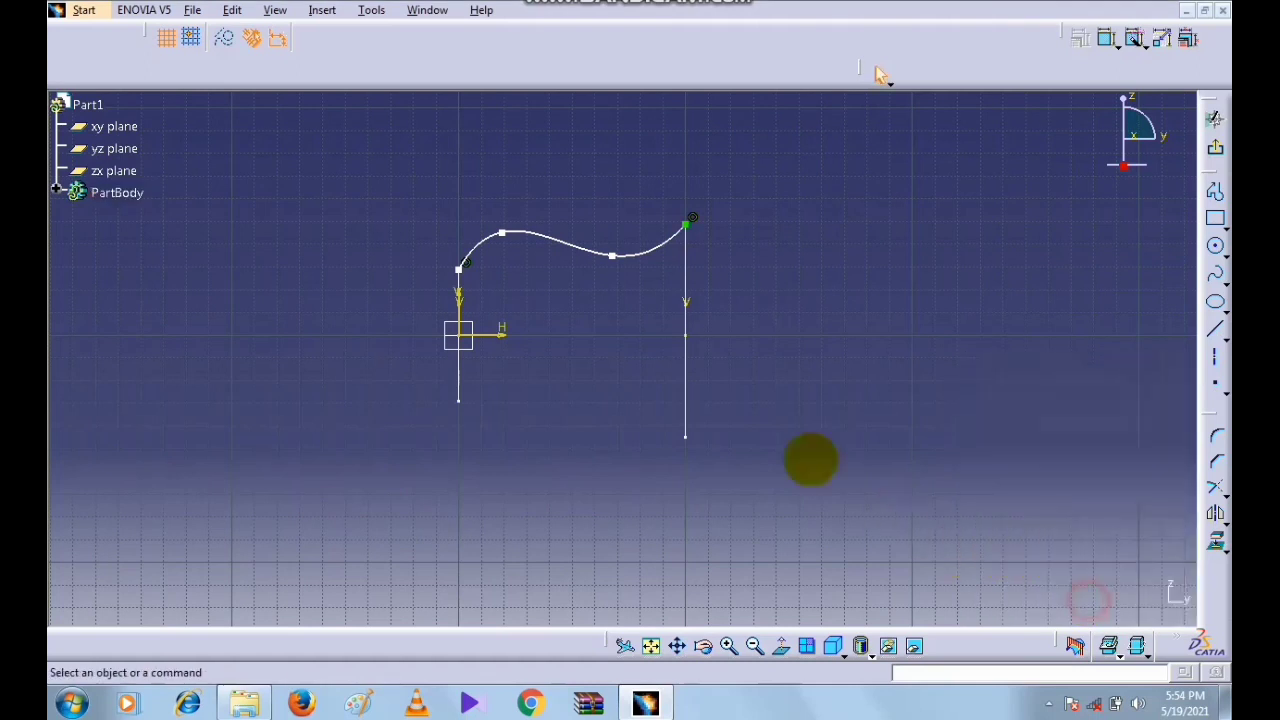
- Constrain the spline's start point to be coincident with the smaller rectangle's upper edge and exit the sketch
{"action": "left_click", "coordinate": [458, 269]}
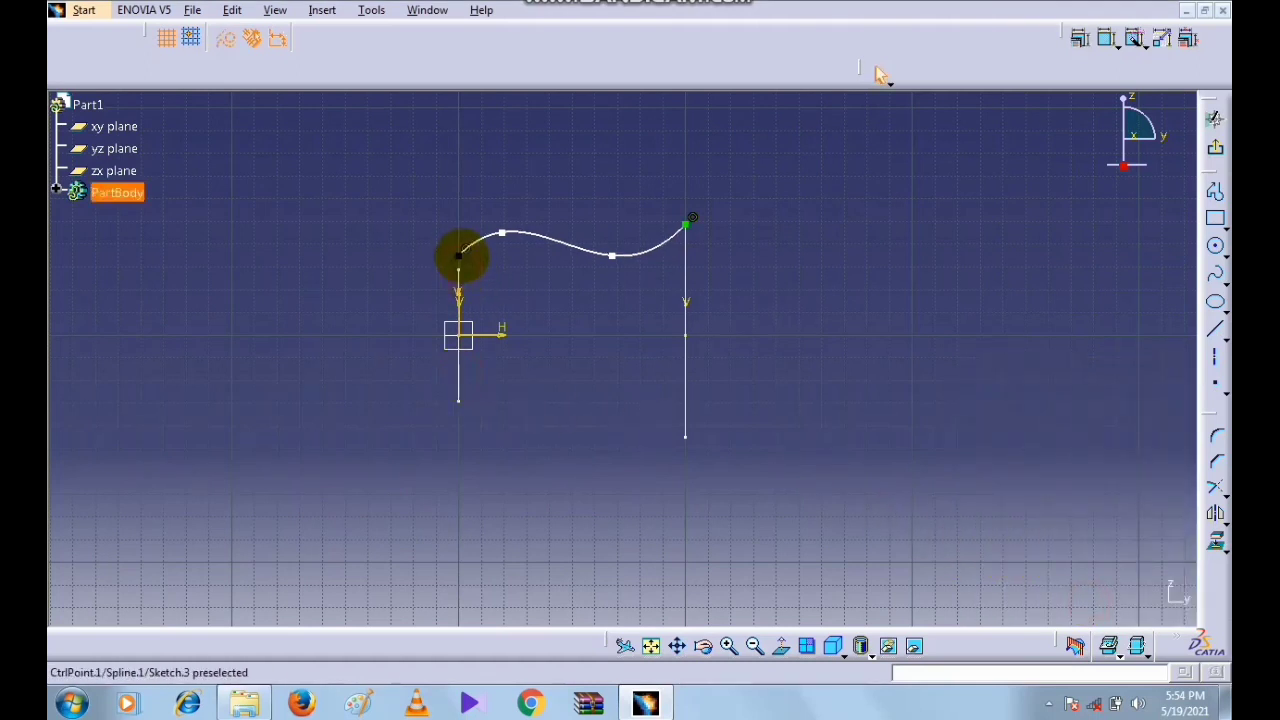
{"action": "left_click", "coordinate": [458, 262], "text": "ctrl"}
{"action": "left_click", "coordinate": [1080, 38]}
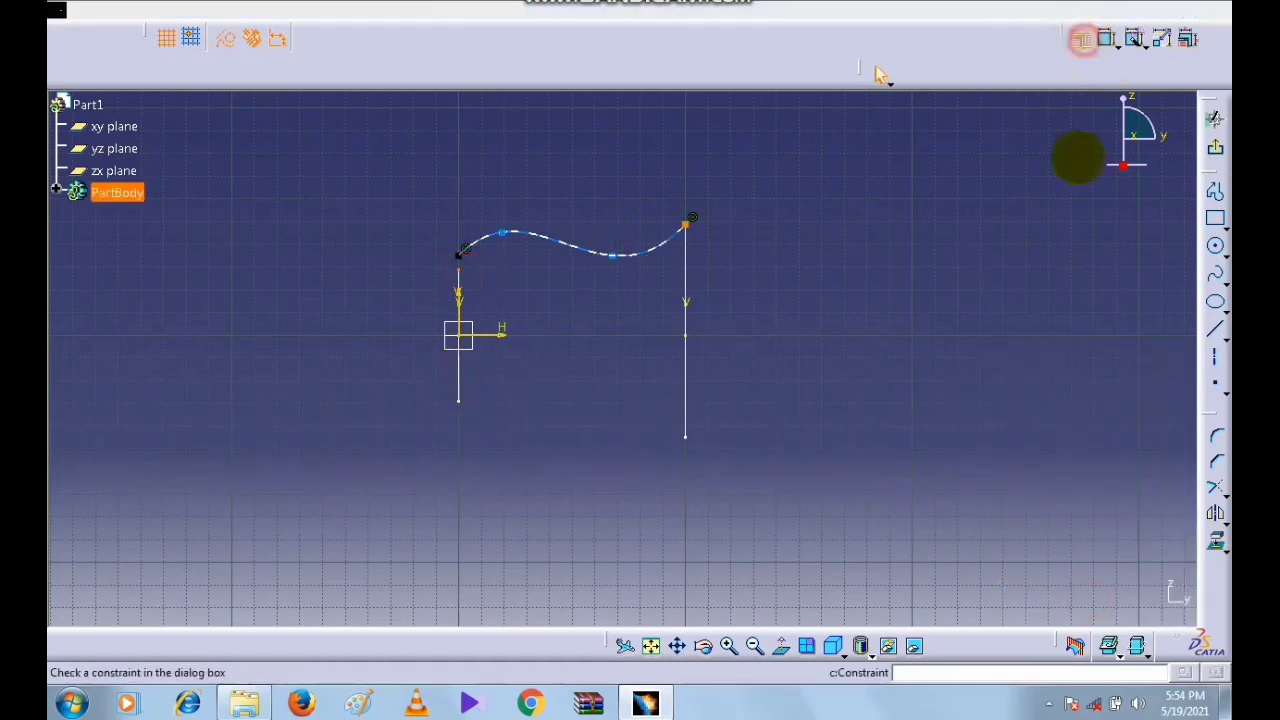
{"action": "left_click", "coordinate": [1093, 422]}
{"action": "left_click", "coordinate": [1082, 599]}
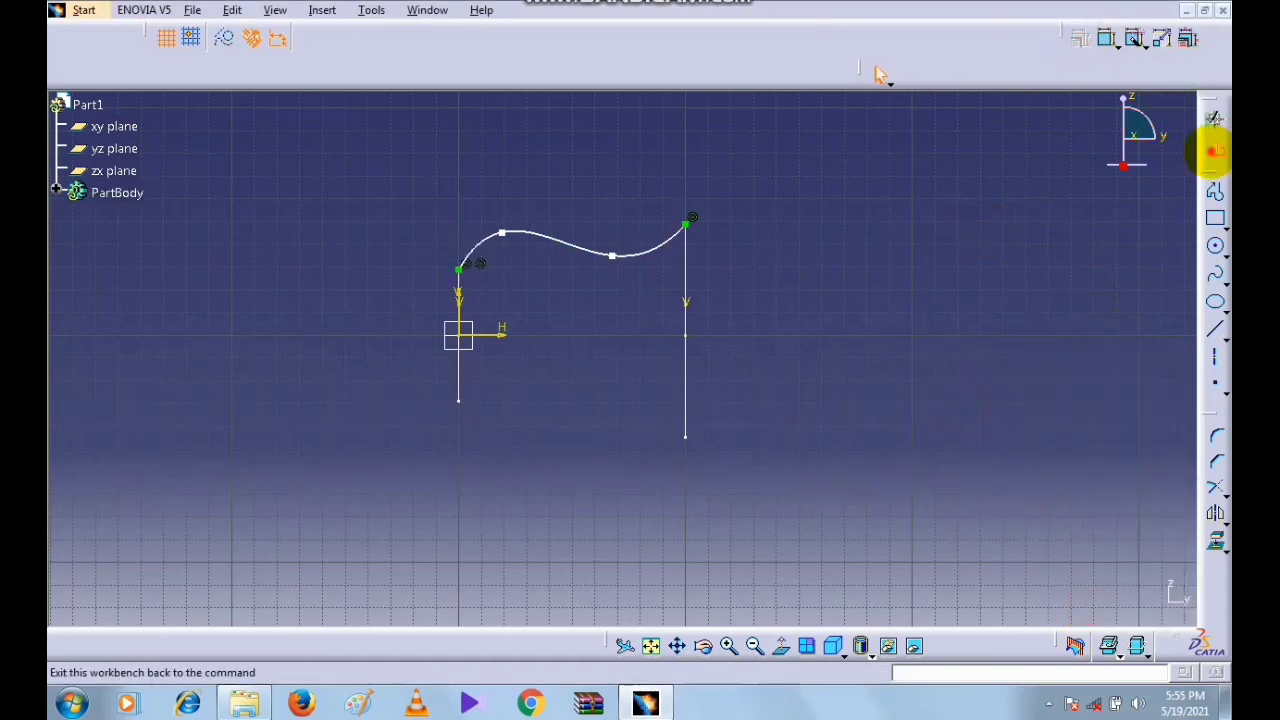
{"action": "left_click", "coordinate": [876, 72]}
{"action": "left_click", "coordinate": [923, 309]}
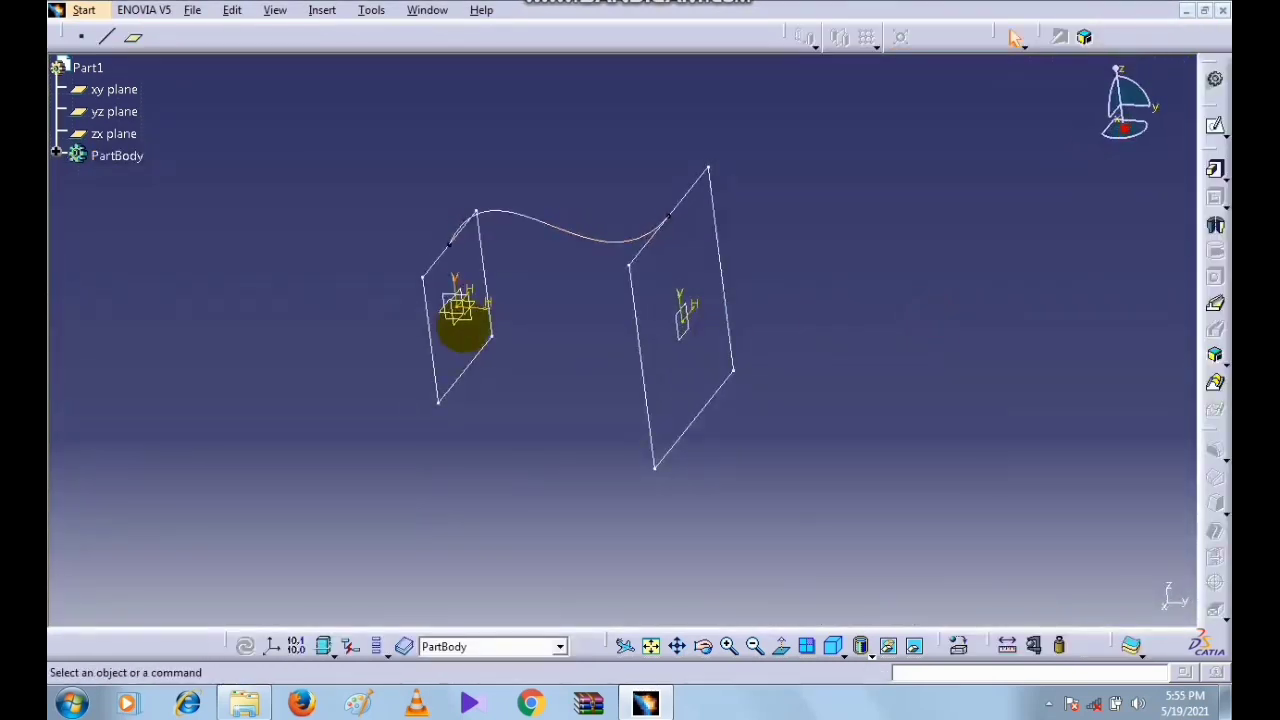
- Sketch a wavy four-point spline on the yz plane from the smaller rectangle's lower edge to near the larger rectangle's lower edge
{"action": "left_click", "coordinate": [470, 320]}
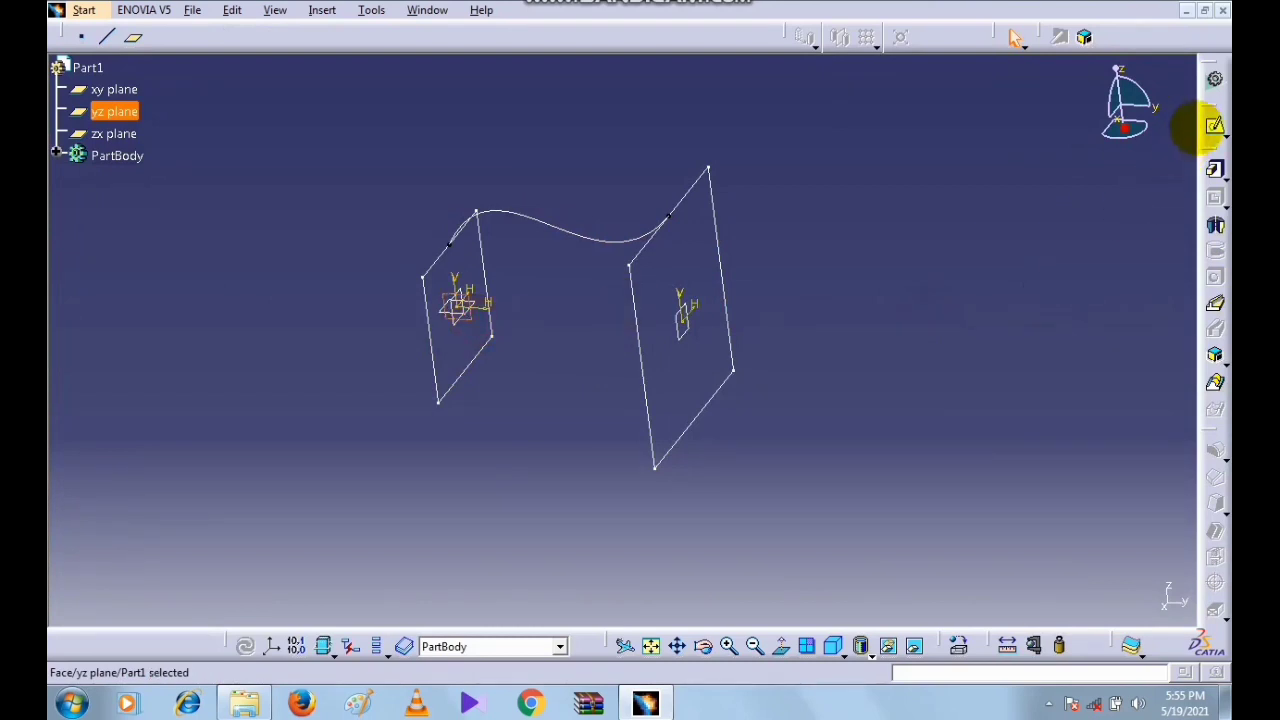
{"action": "left_click", "coordinate": [1214, 126]}
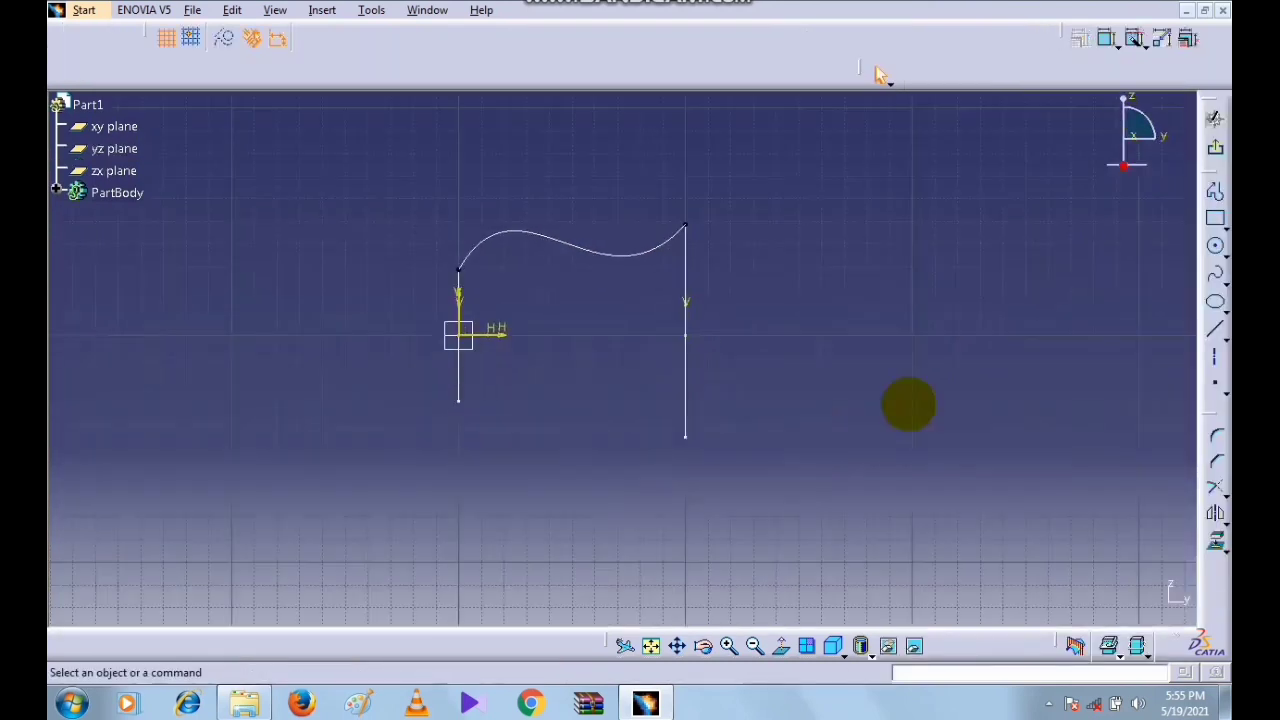
{"action": "left_click", "coordinate": [1214, 300]}
{"action": "left_click", "coordinate": [1214, 276]}
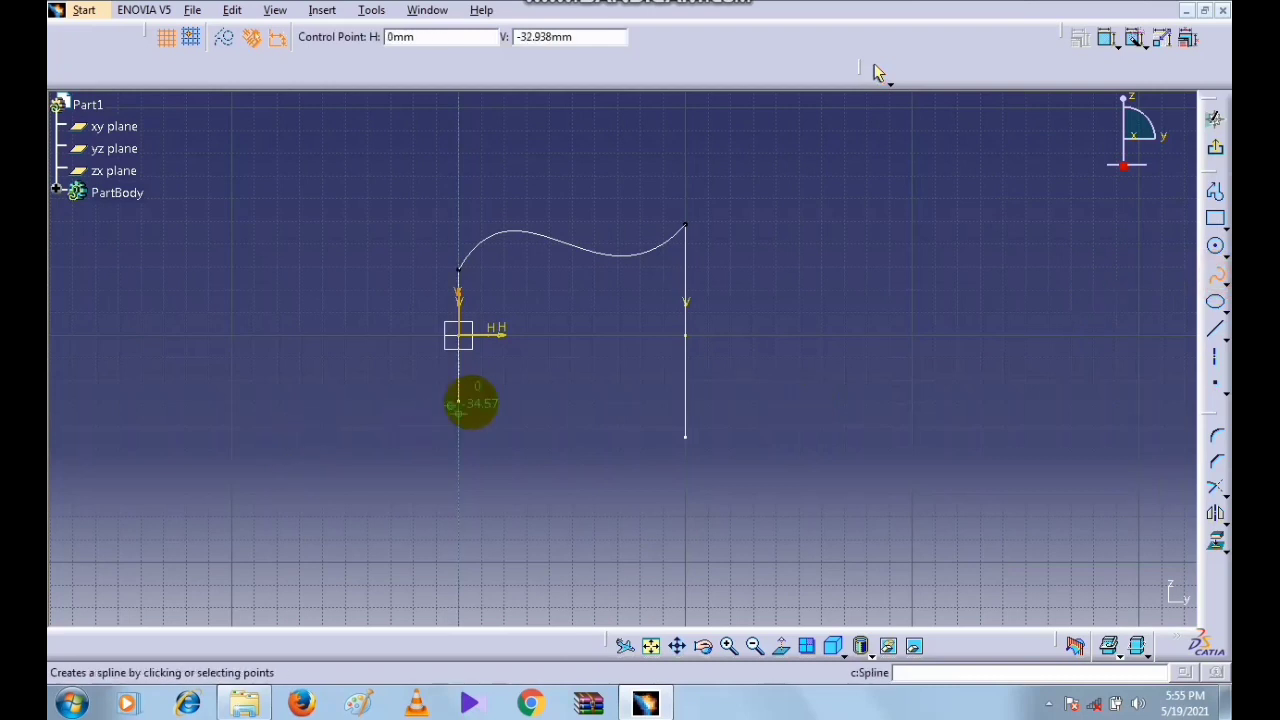
{"action": "left_click", "coordinate": [458, 400]}
{"action": "left_click", "coordinate": [512, 450]}
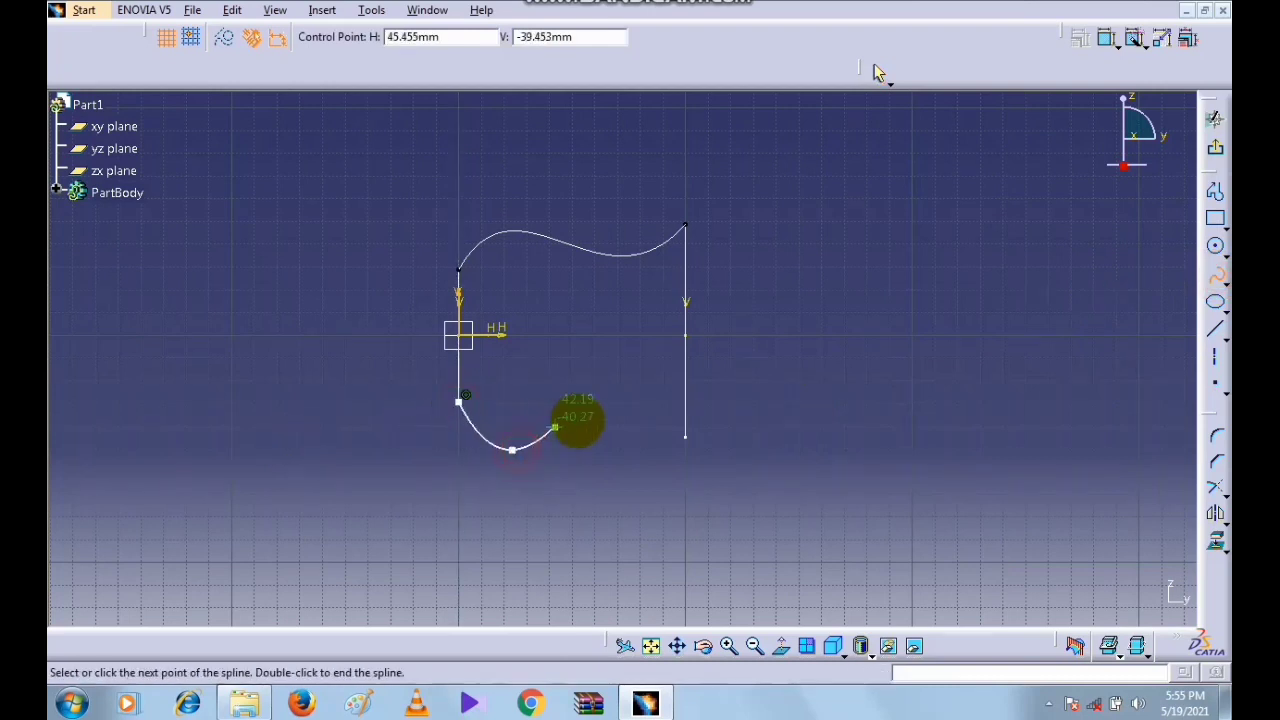
{"action": "left_click", "coordinate": [594, 413]}
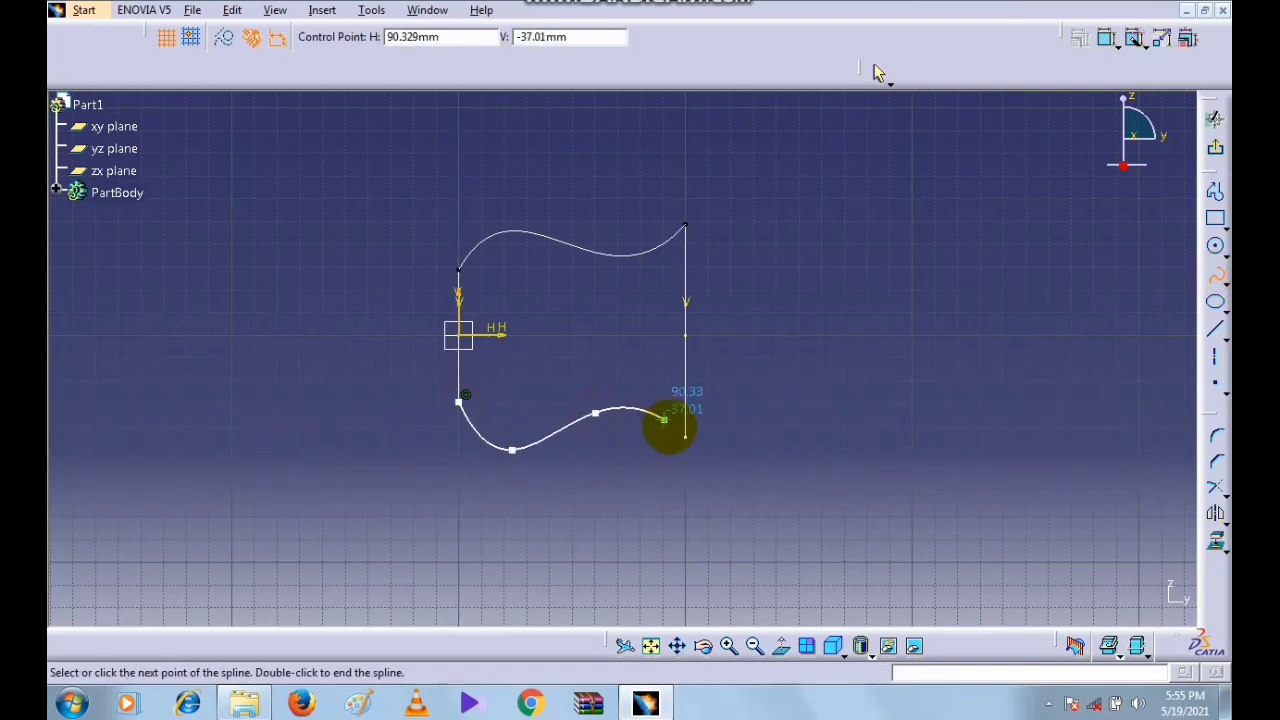
{"action": "left_click", "coordinate": [681, 438]}
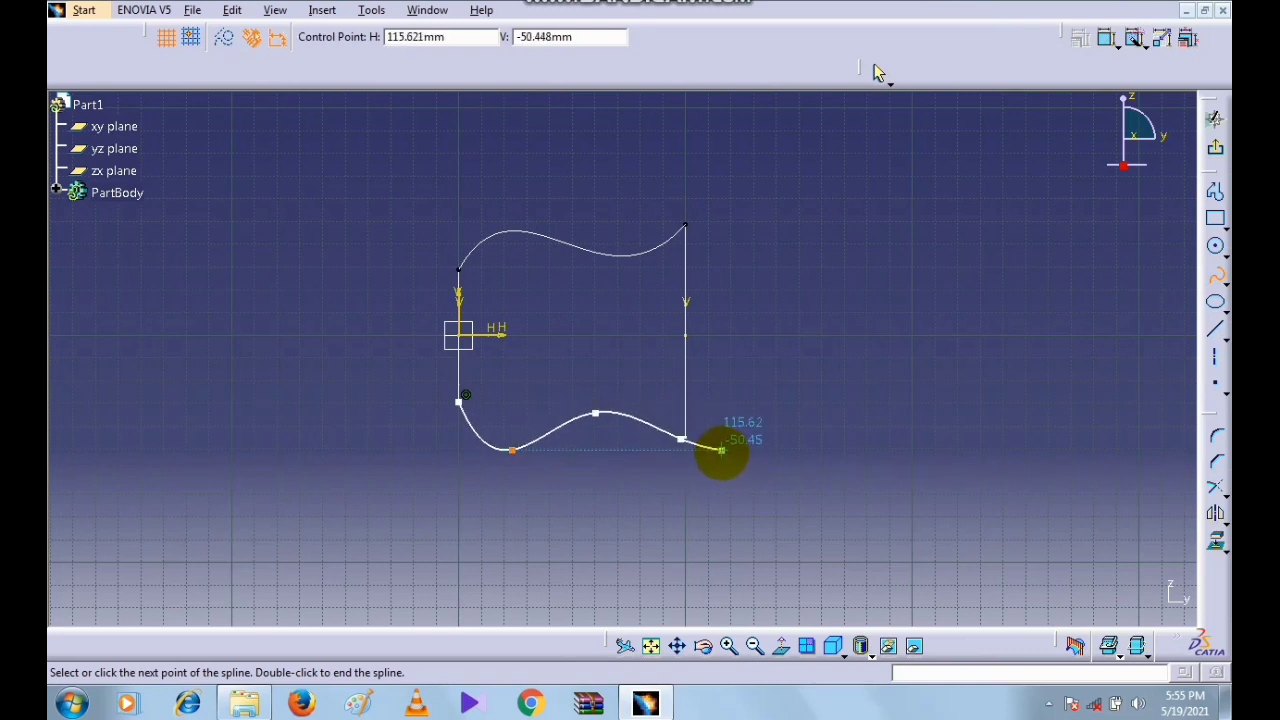
{"action": "key", "text": "Escape"}
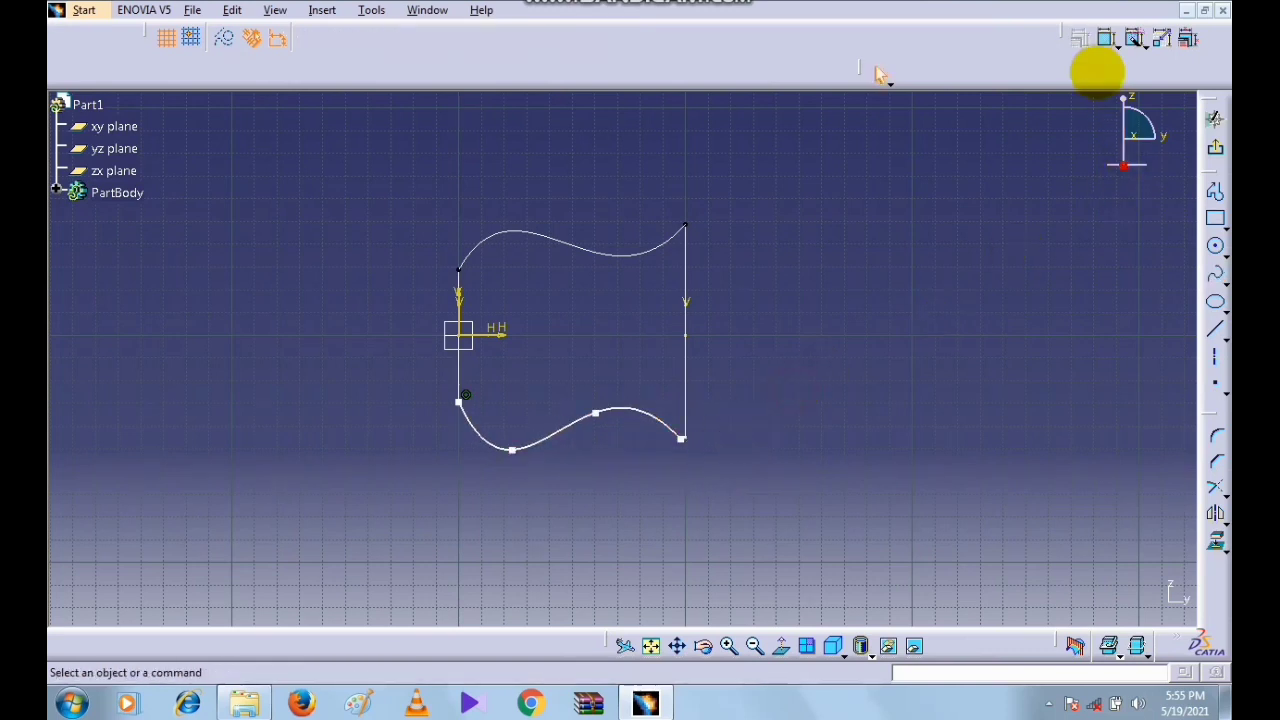
- Constrain the lower spline's far end point to be coincident with the larger rectangle's lower edge
{"action": "left_click", "coordinate": [682, 438]}
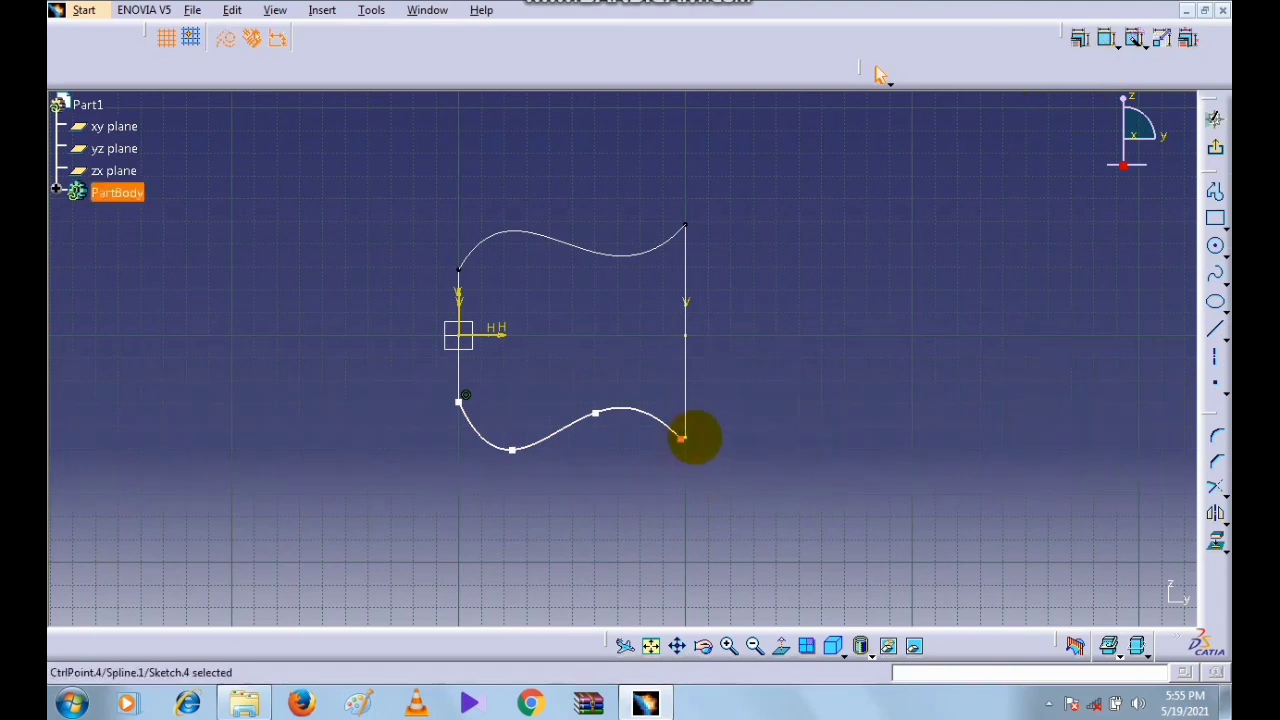
{"action": "left_click", "coordinate": [682, 438], "text": "ctrl"}
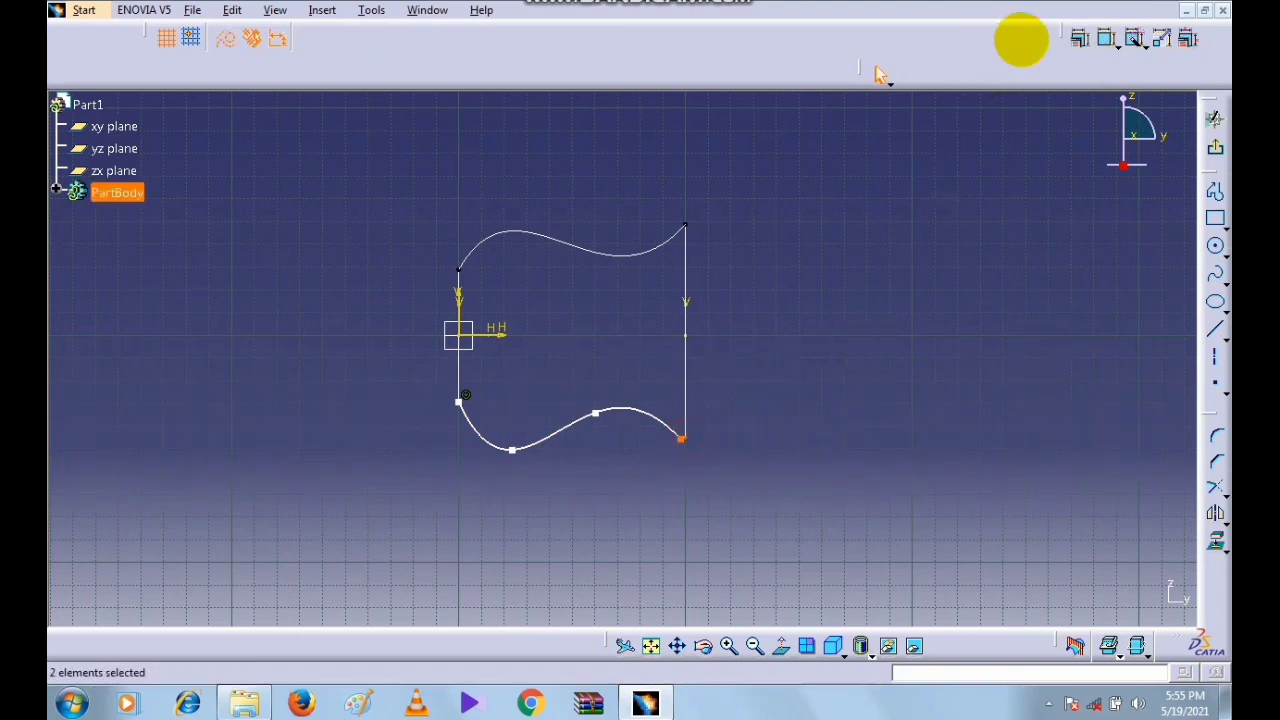
{"action": "left_click", "coordinate": [1078, 38]}
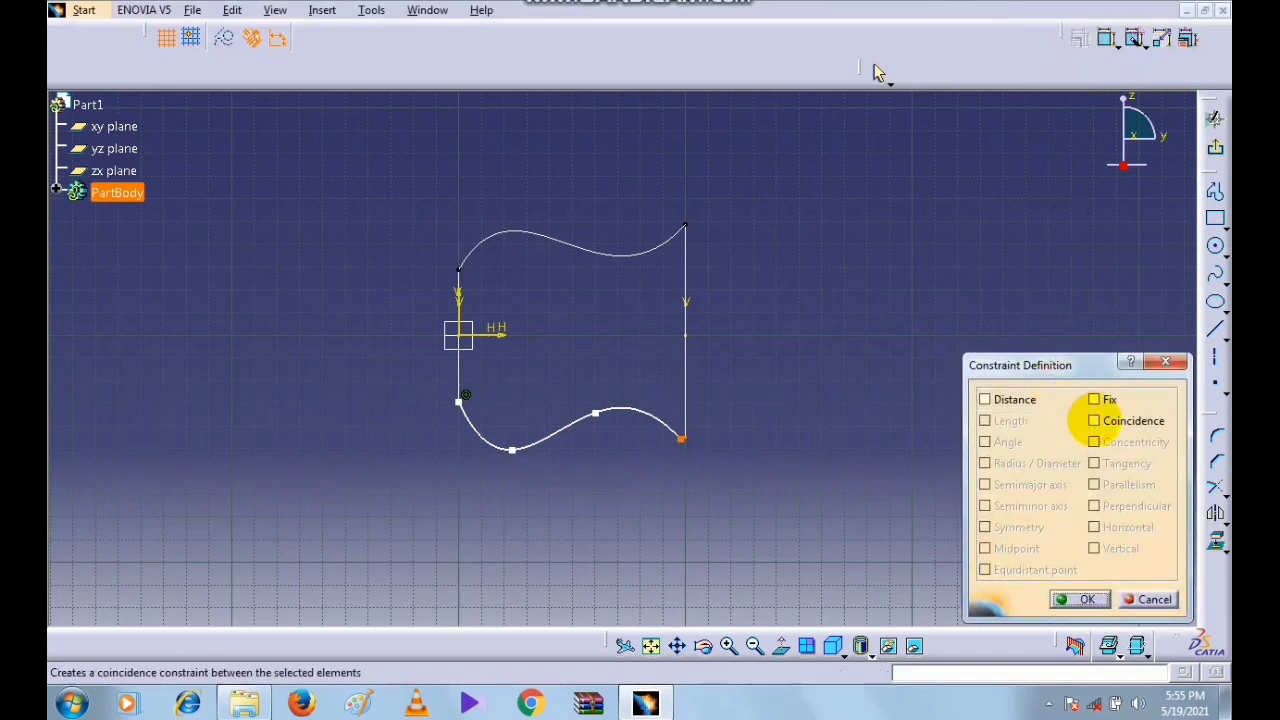
{"action": "left_click", "coordinate": [1093, 420]}
{"action": "left_click", "coordinate": [1080, 598]}
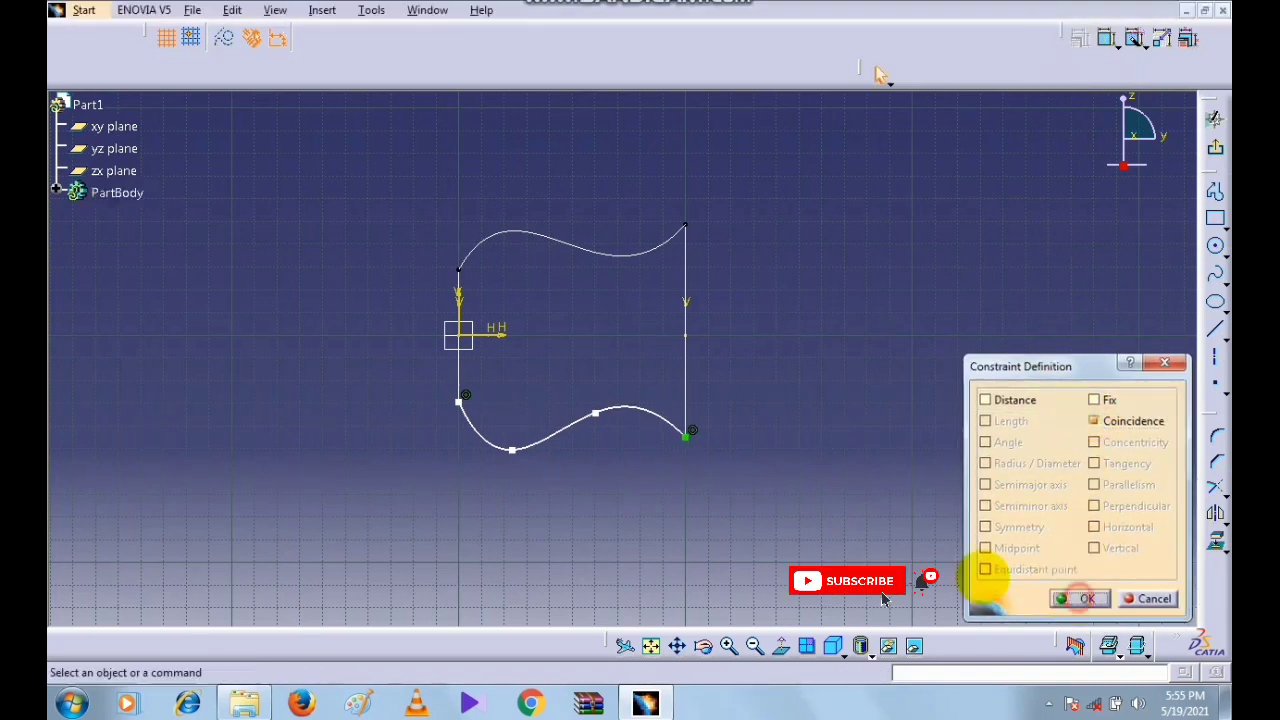
- Constrain the lower spline's start point to be coincident with the smaller rectangle's lower edge and exit the sketch
{"action": "left_click_drag", "start_coordinate": [458, 402], "coordinate": [458, 425]}
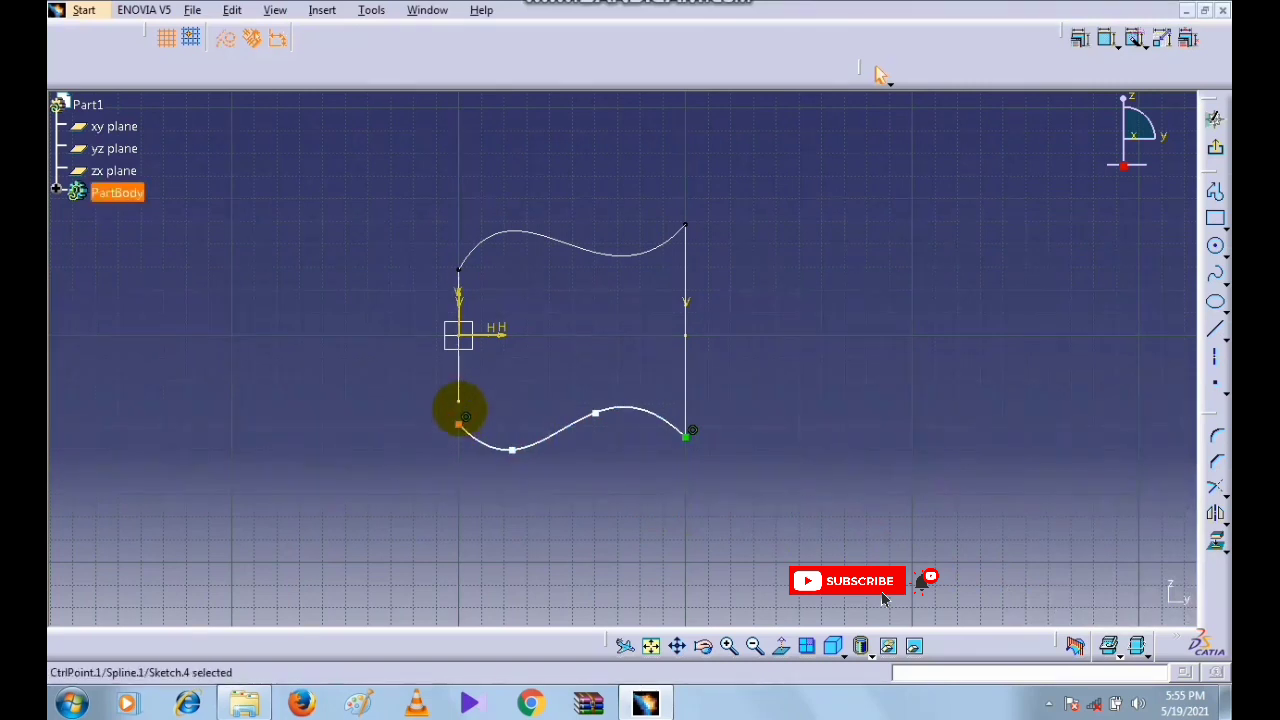
{"action": "left_click", "coordinate": [1080, 38]}
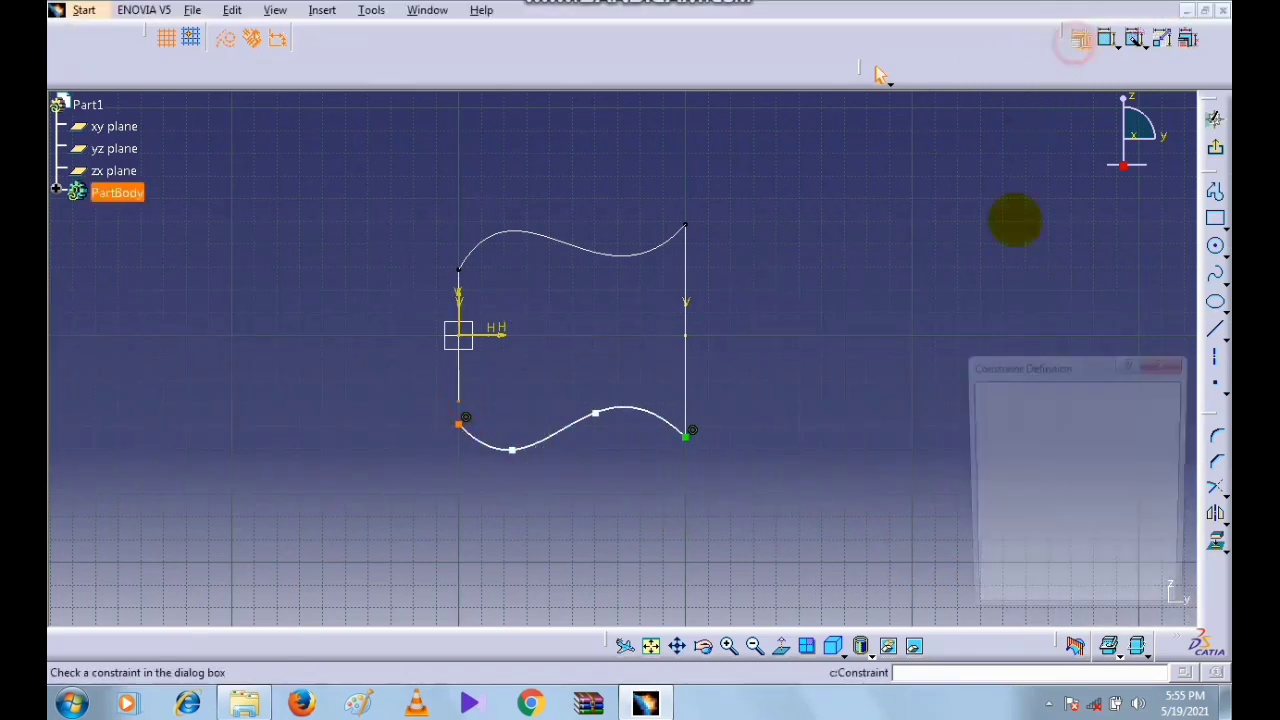
{"action": "left_click", "coordinate": [1093, 420]}
{"action": "left_click", "coordinate": [1084, 598]}
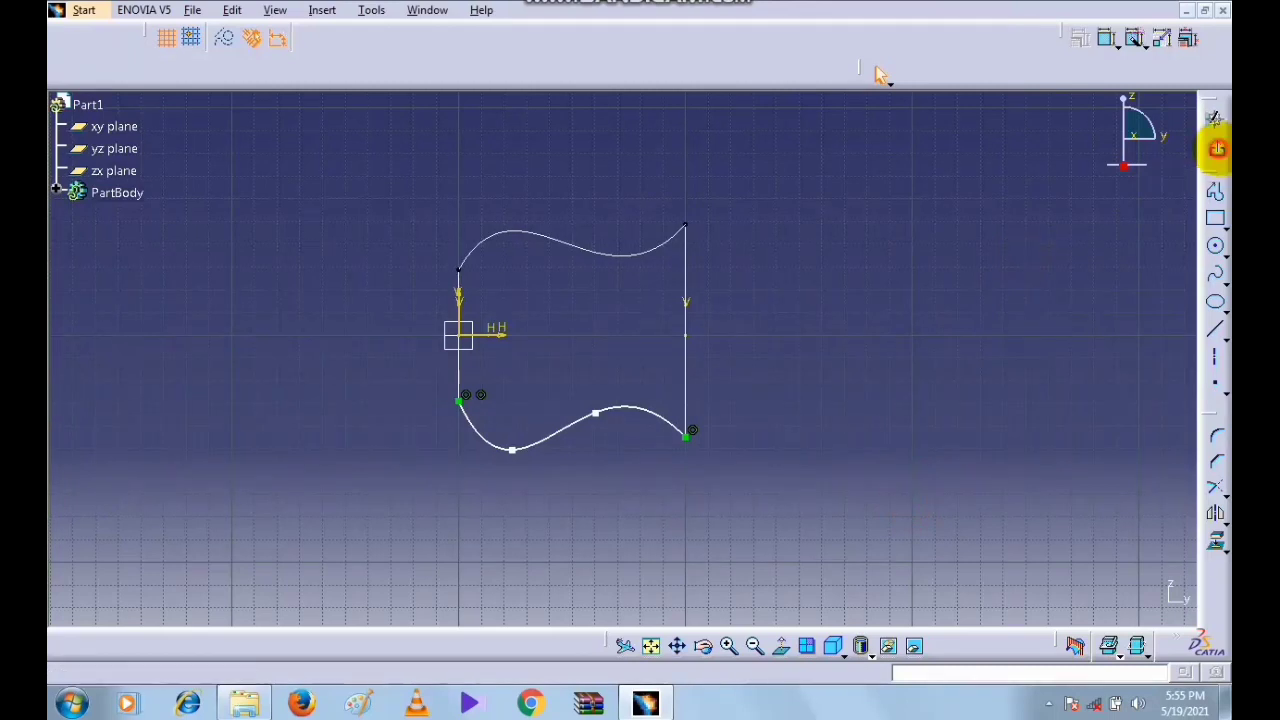
{"action": "left_click", "coordinate": [1217, 148]}
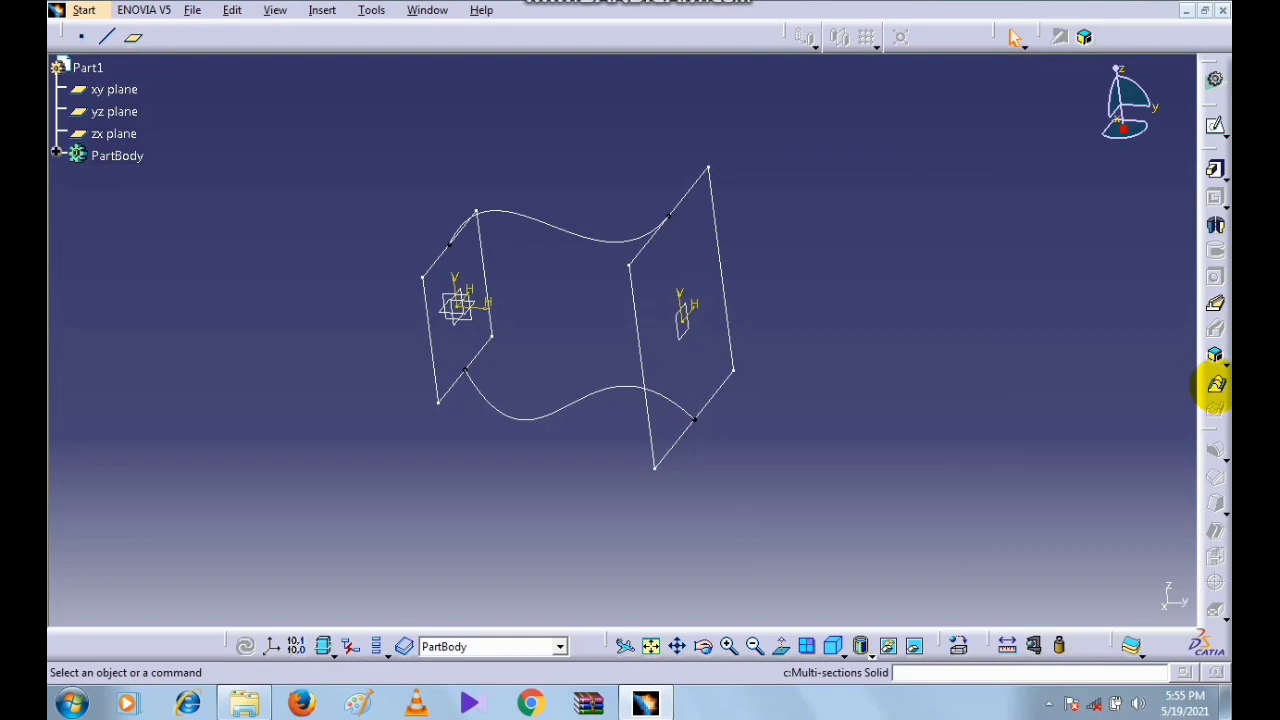
- Start a Multi-sections Solid with the smaller rectangle as the first section and the larger rectangle as the second
{"action": "left_click", "coordinate": [1215, 383]}
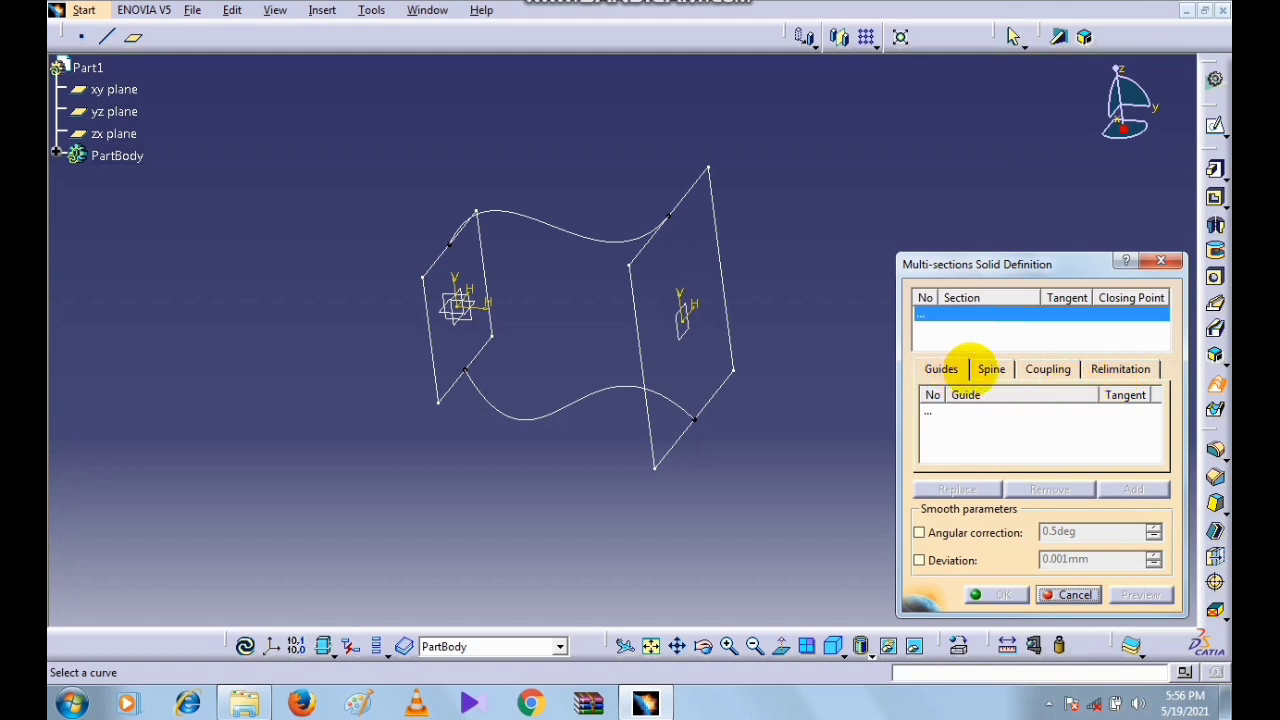
{"action": "left_click", "coordinate": [973, 428]}
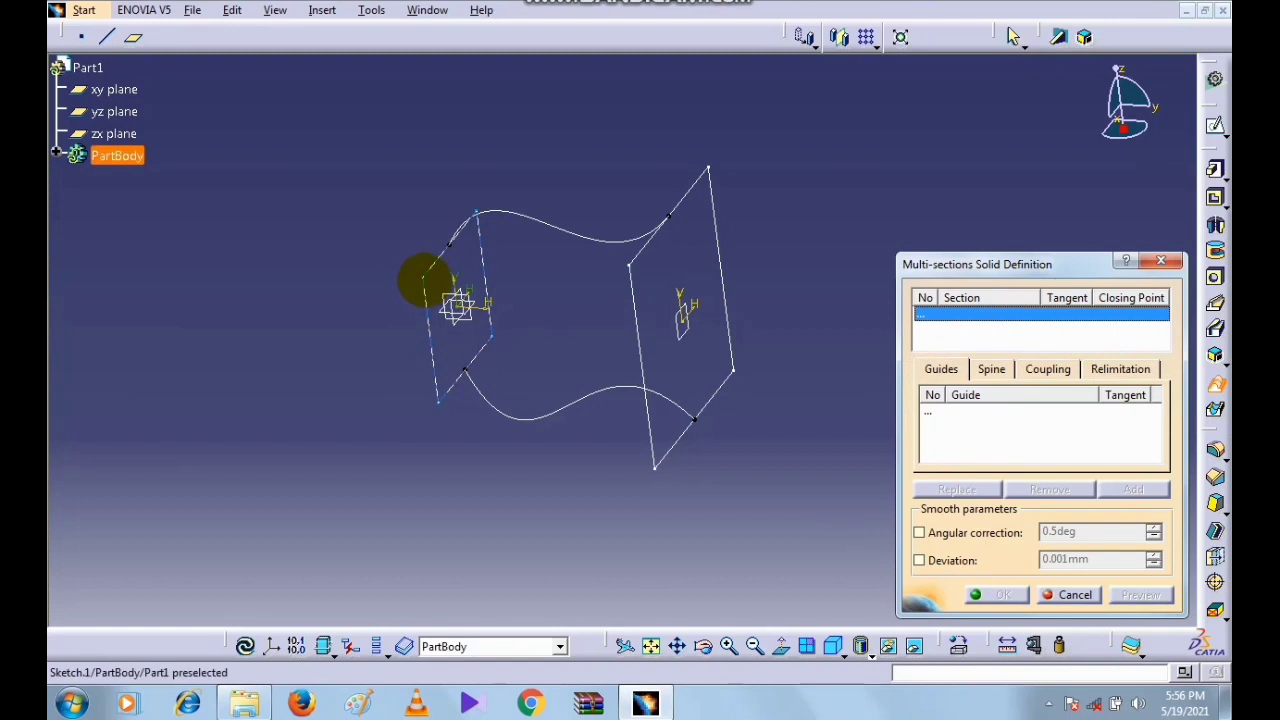
{"action": "left_click", "coordinate": [424, 286]}
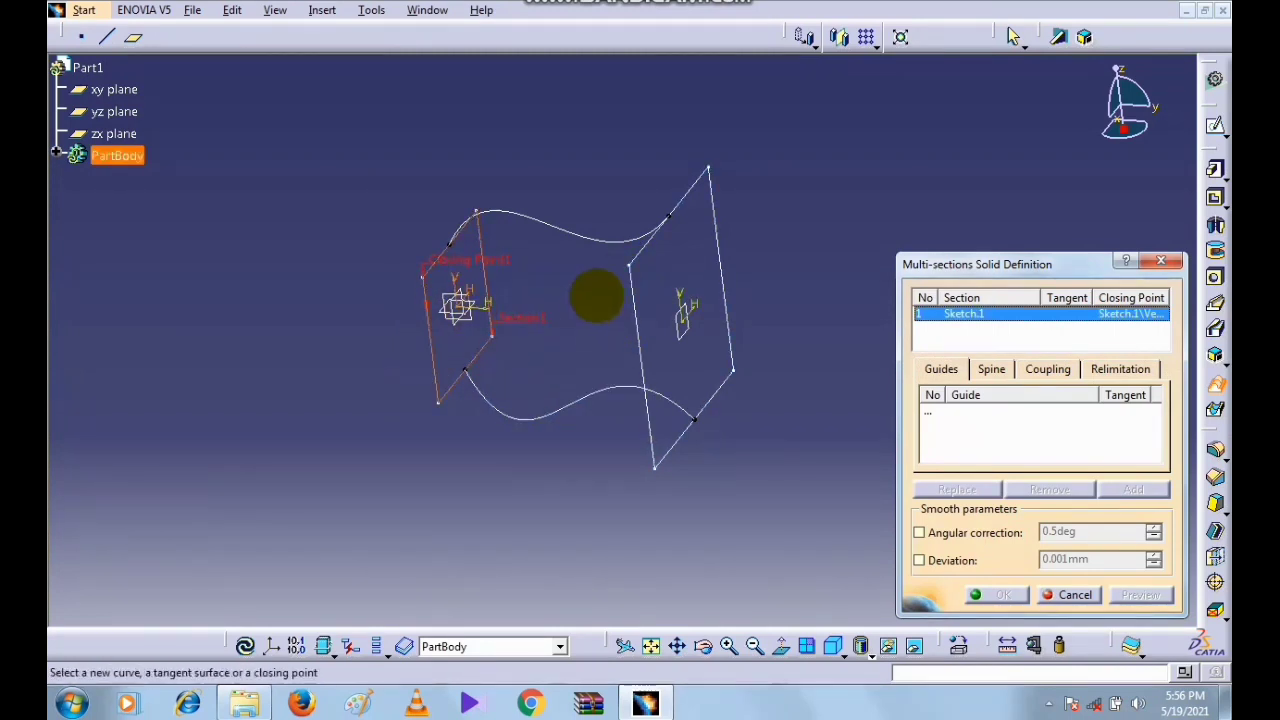
{"action": "left_click", "coordinate": [628, 267]}
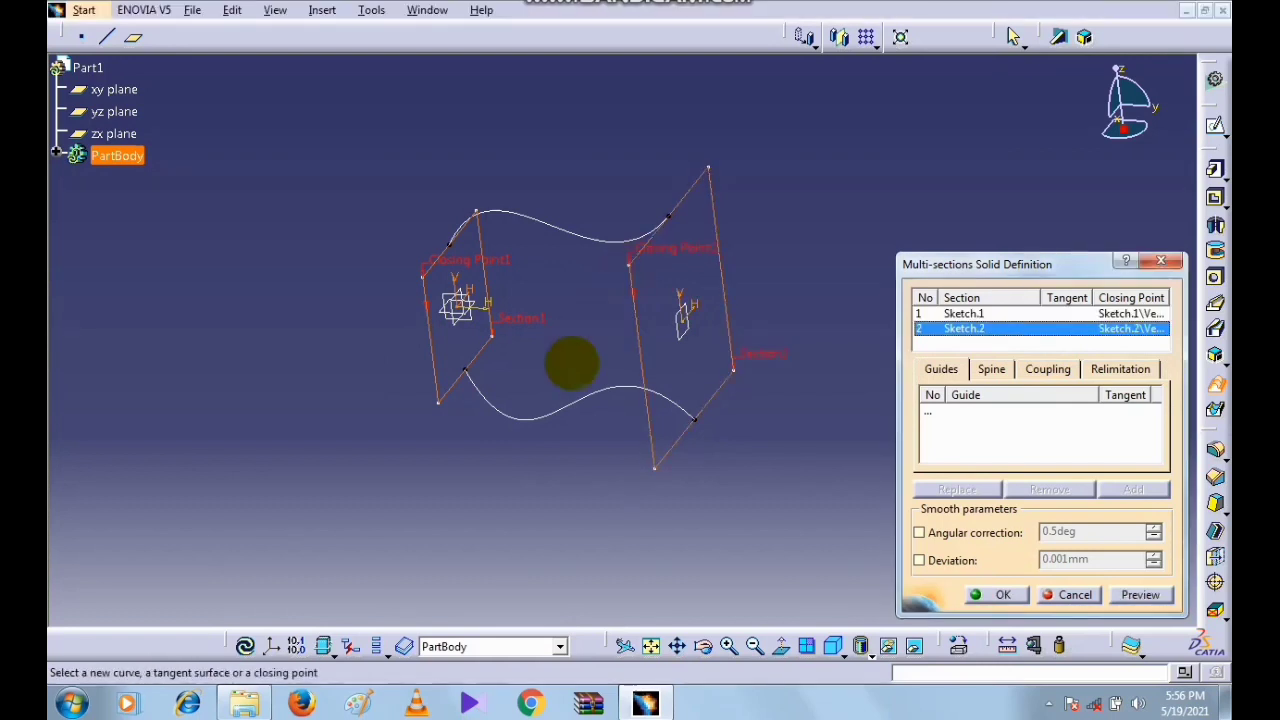
{"action": "middle_click_drag", "start_coordinate": [556, 350], "coordinate": [572, 329]}
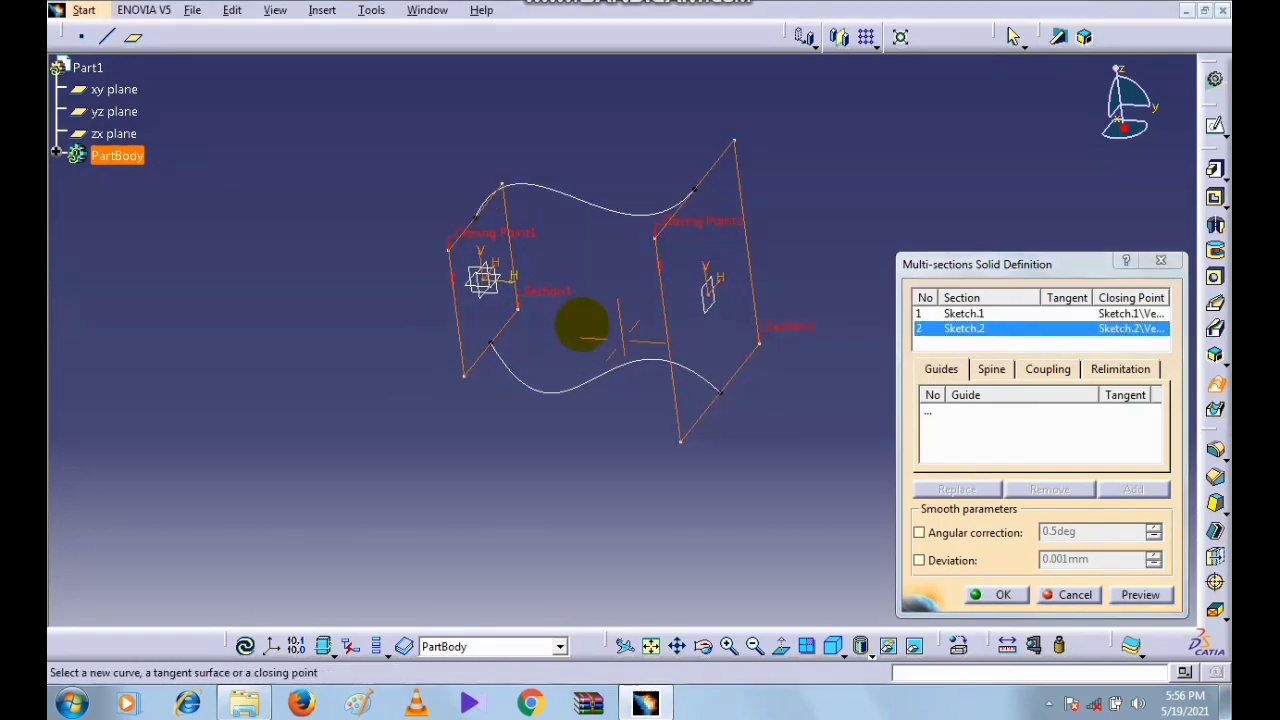
- Add the upper and lower splines as guides, preview the shape and create the multi-sections solid
{"action": "left_click", "coordinate": [941, 370]}
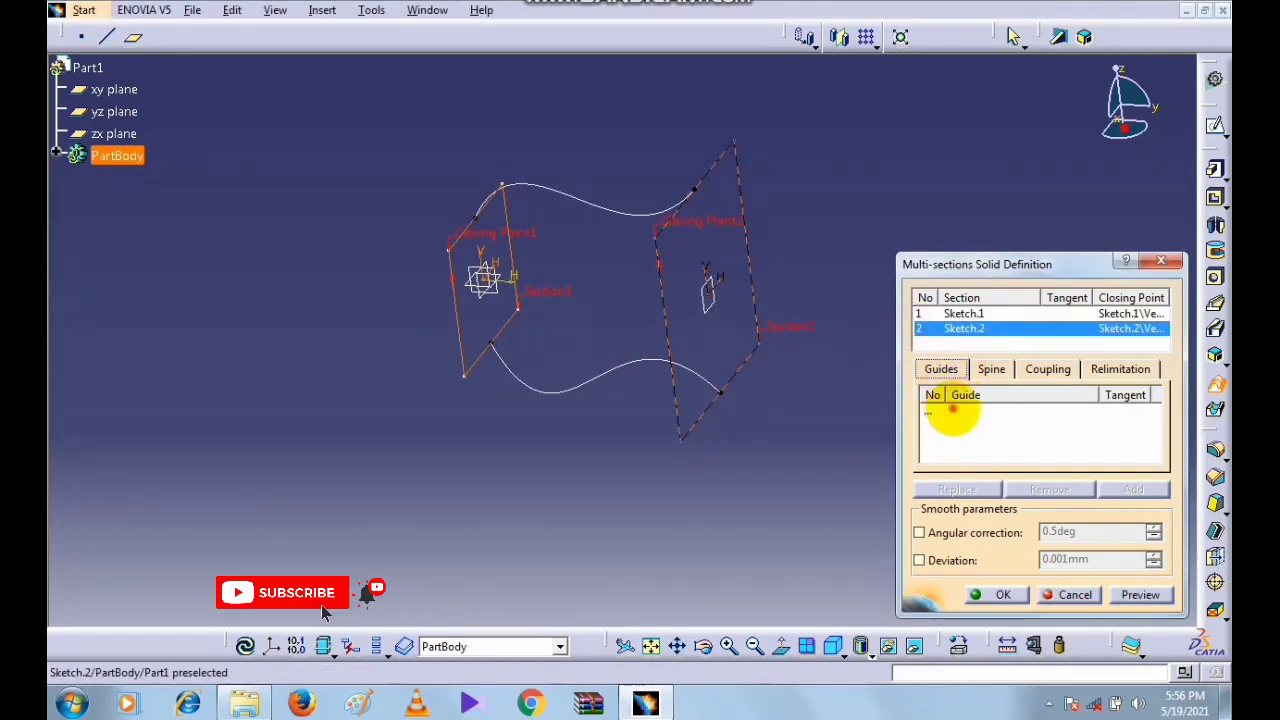
{"action": "left_click", "coordinate": [950, 414]}
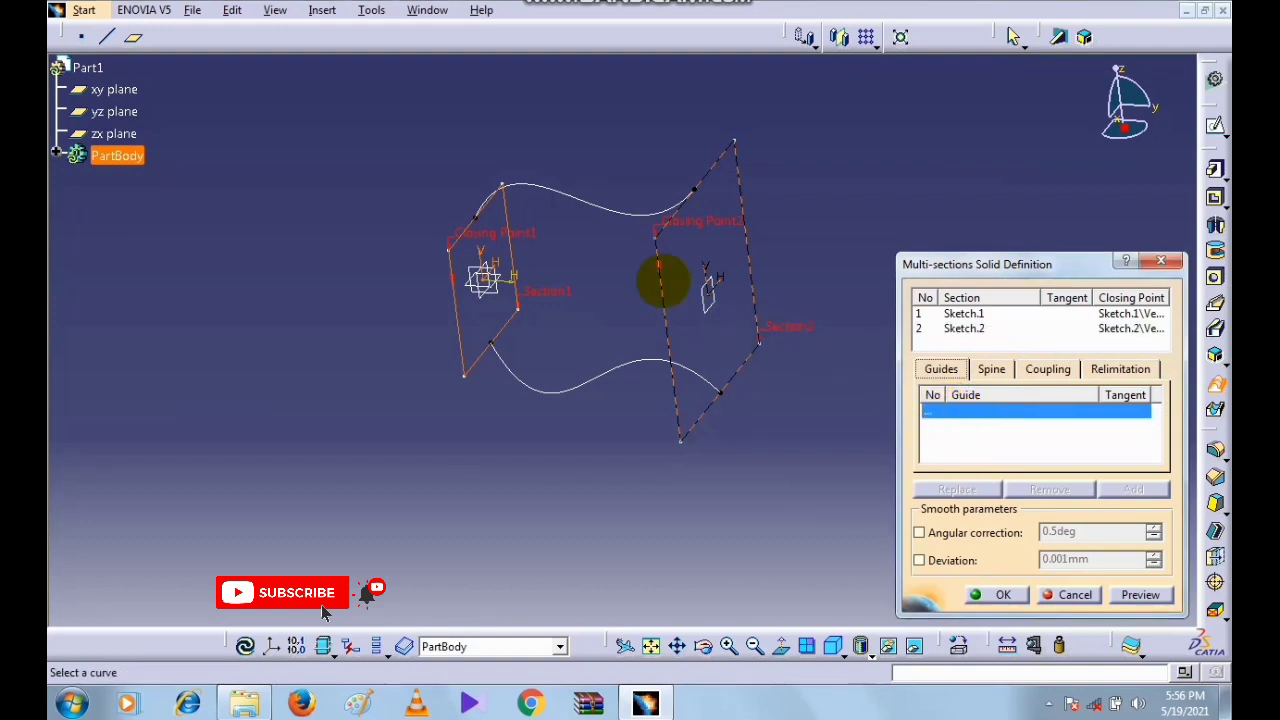
{"action": "left_click", "coordinate": [575, 195]}
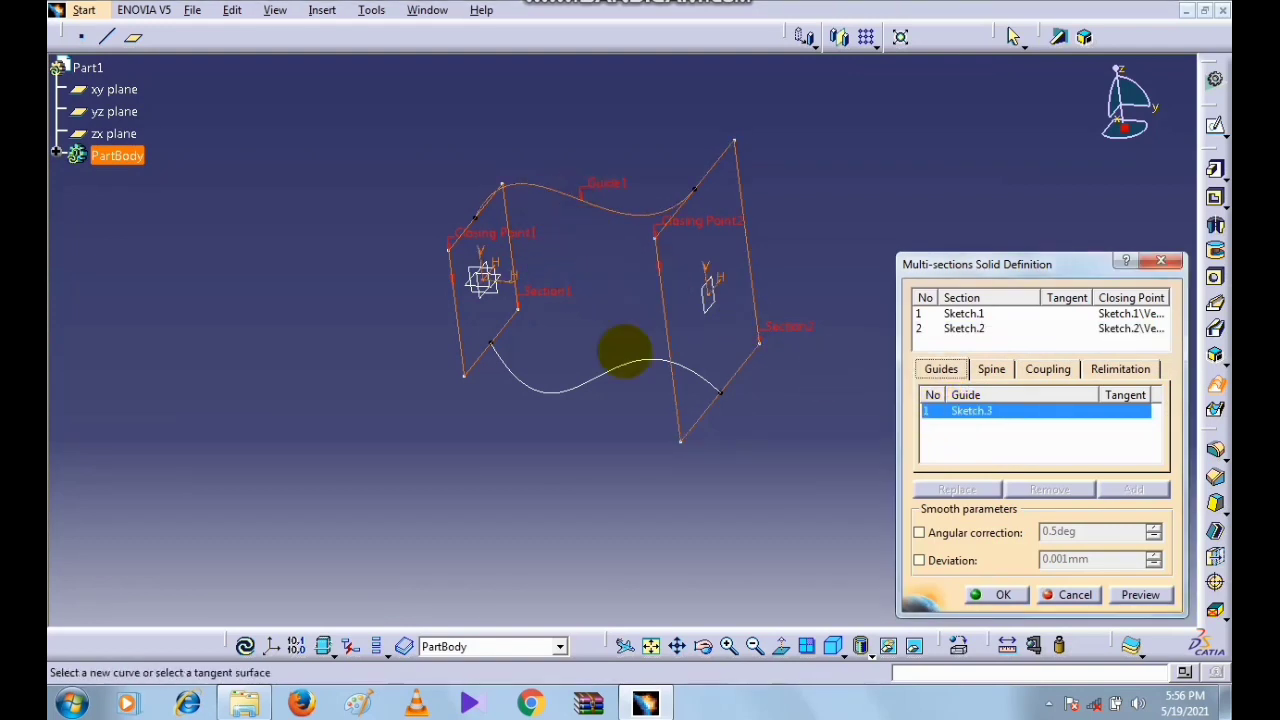
{"action": "left_click", "coordinate": [608, 369]}
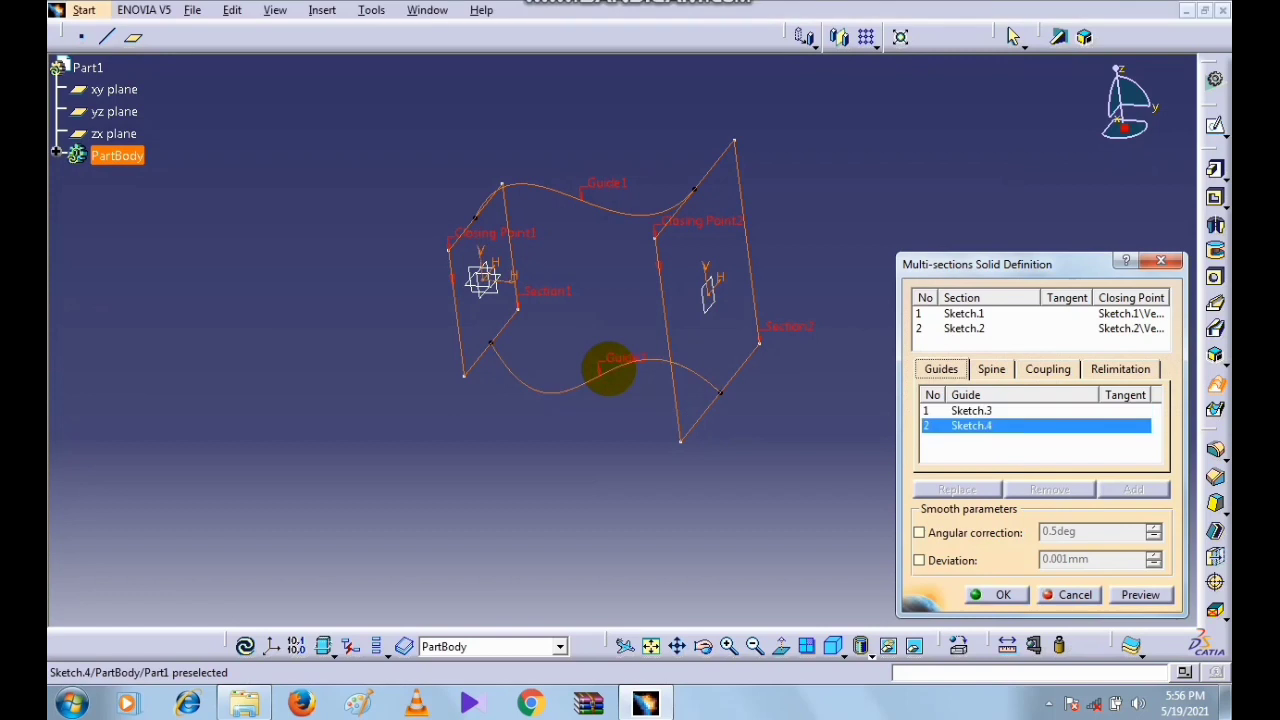
{"action": "left_click", "coordinate": [1127, 594]}
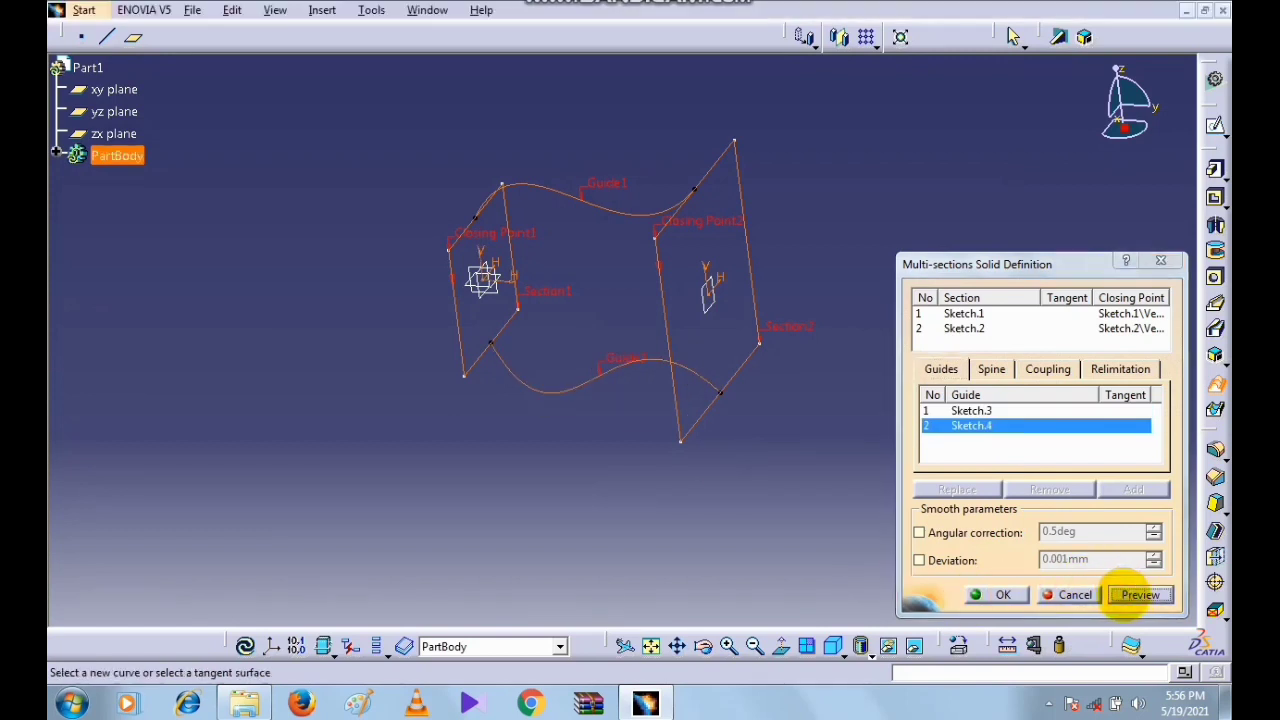
{"action": "middle_click_drag", "start_coordinate": [621, 477], "coordinate": [551, 303]}
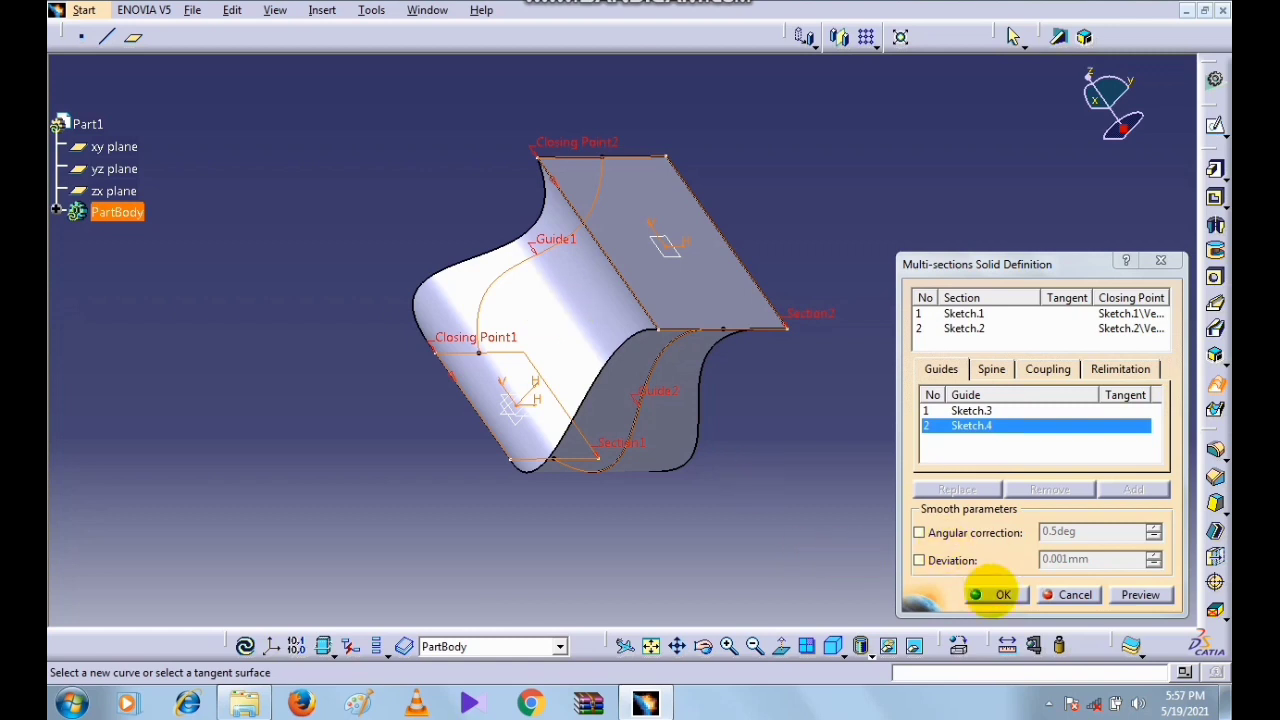
{"action": "left_click", "coordinate": [997, 595]}
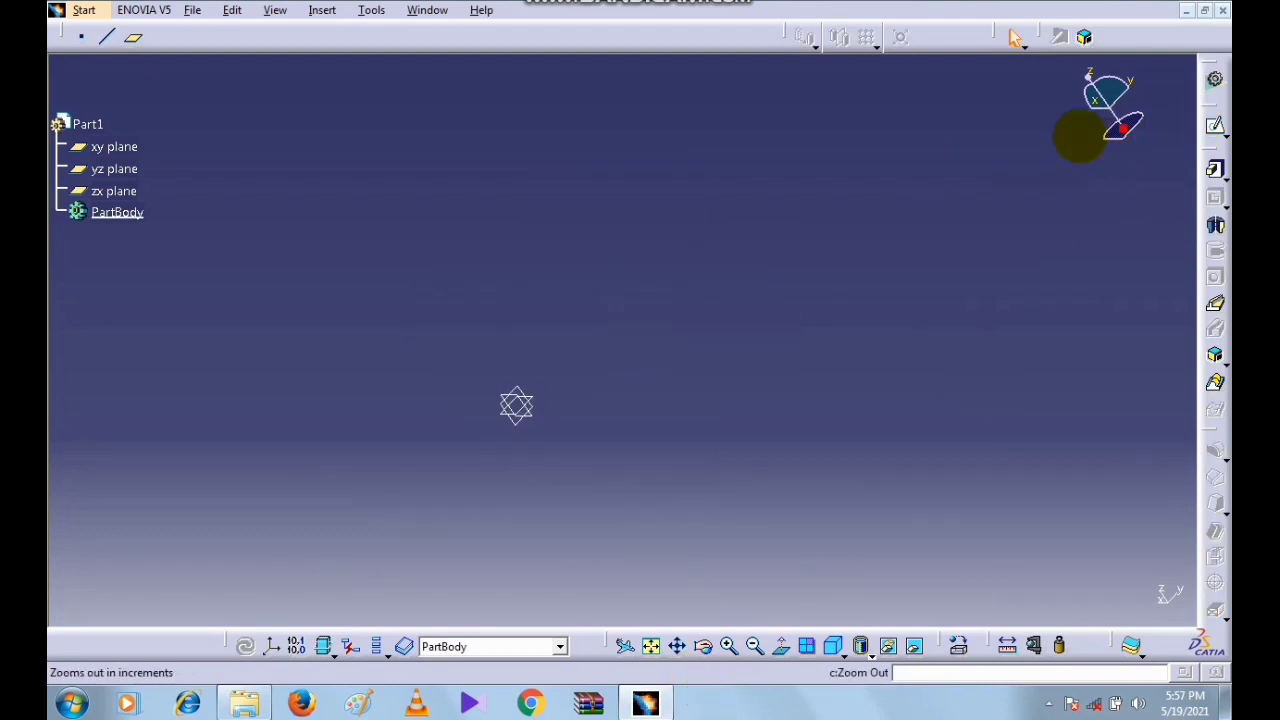
- Sketch a circle centred on the origin on the xy plane and exit the sketch
{"action": "middle_click_drag", "start_coordinate": [514, 400], "coordinate": [573, 545]}
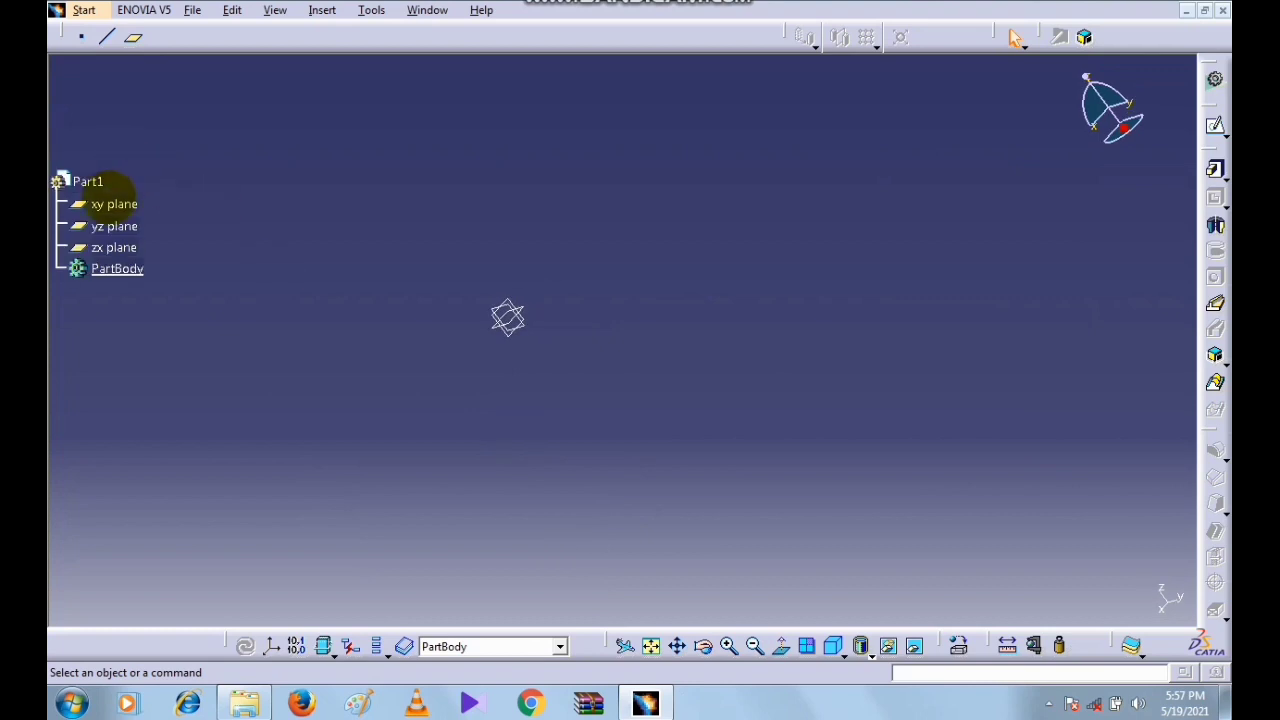
{"action": "left_click", "coordinate": [114, 226]}
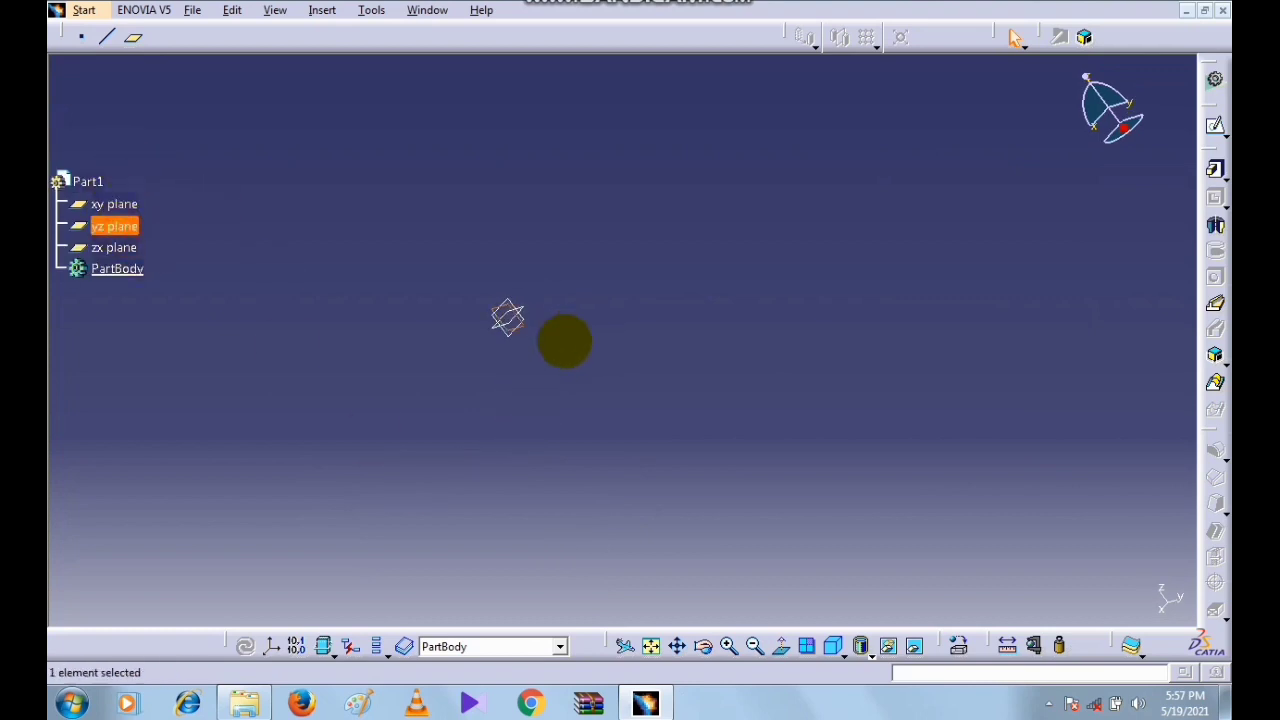
{"action": "left_click", "coordinate": [114, 204]}
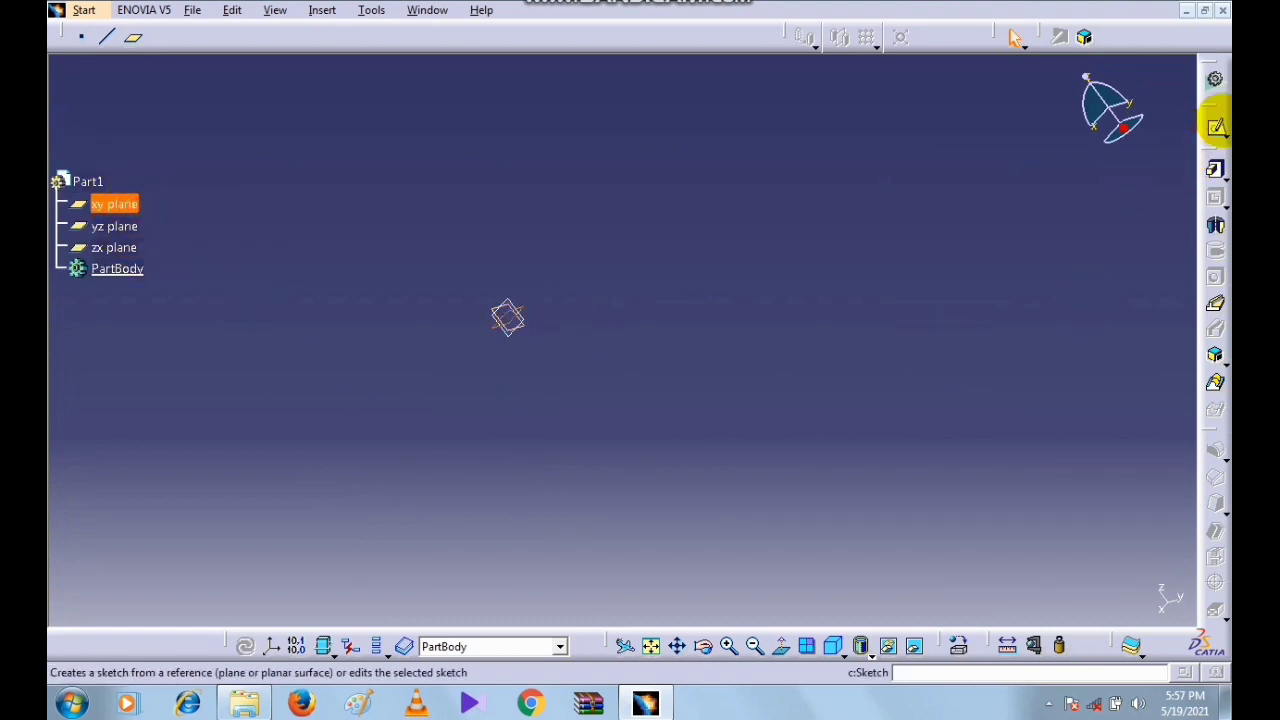
{"action": "left_click", "coordinate": [1215, 126]}
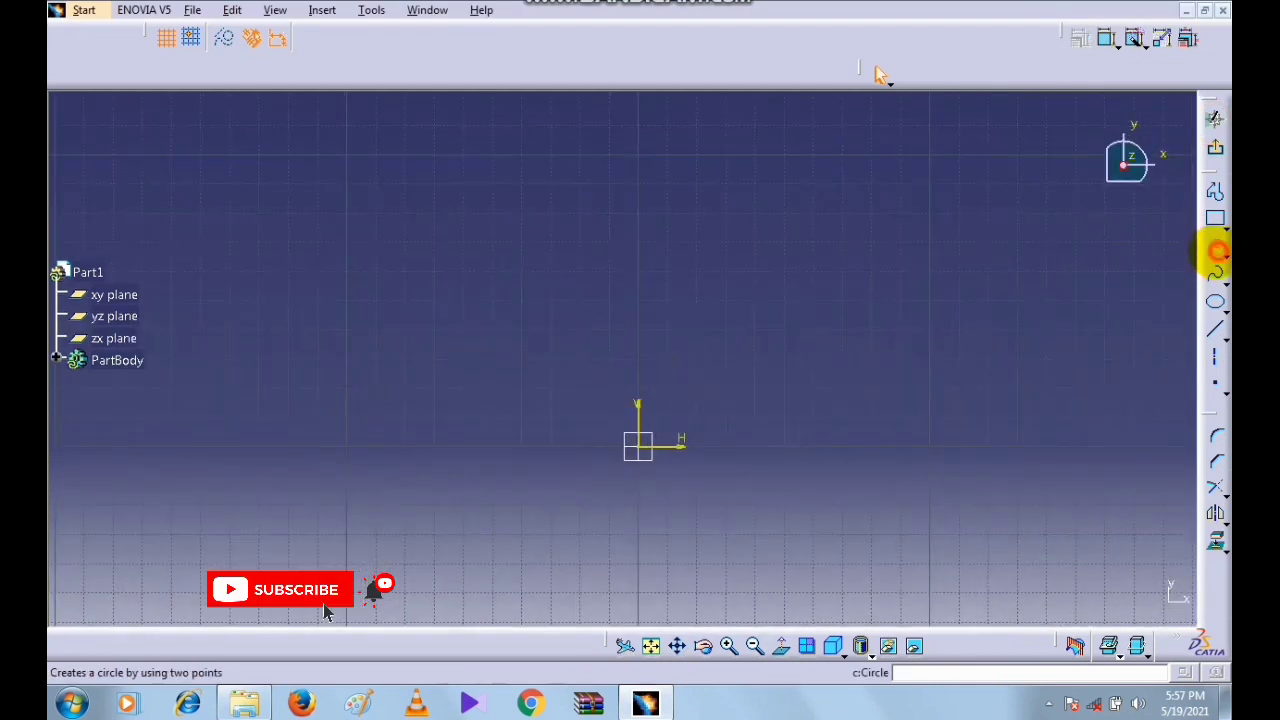
{"action": "left_click", "coordinate": [1215, 246]}
{"action": "left_click", "coordinate": [638, 445]}
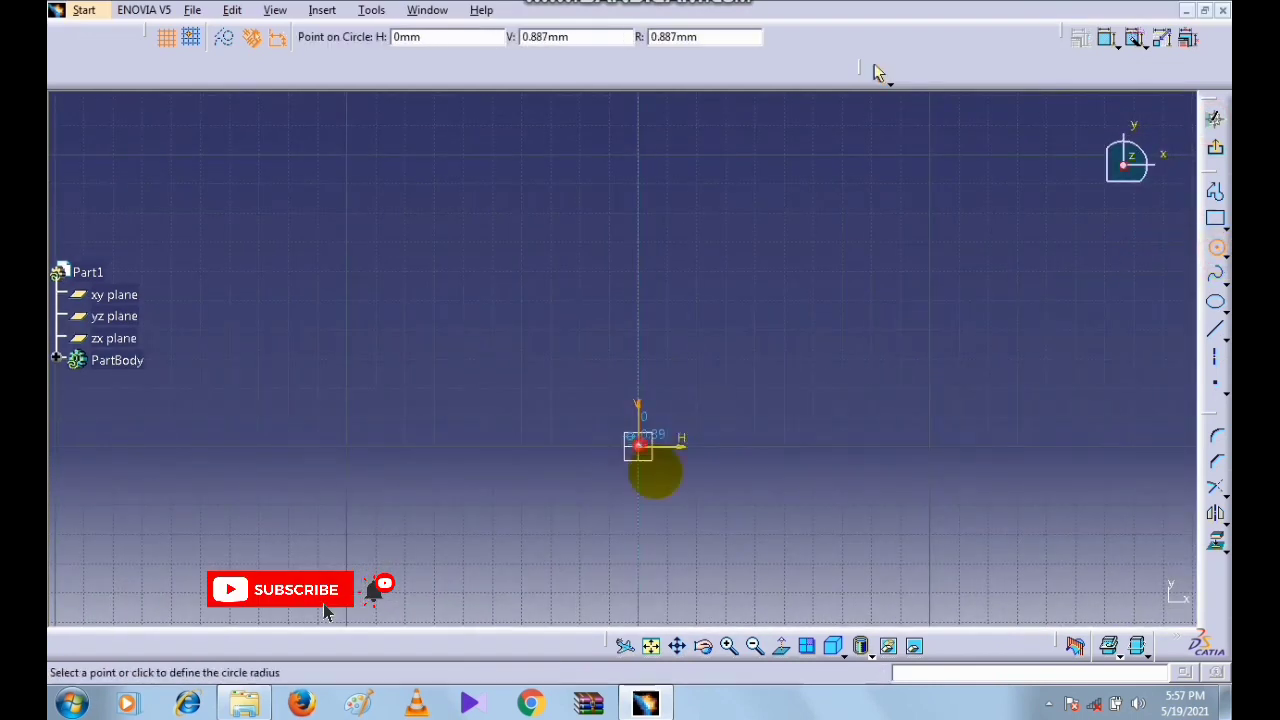
{"action": "left_click", "coordinate": [698, 512]}
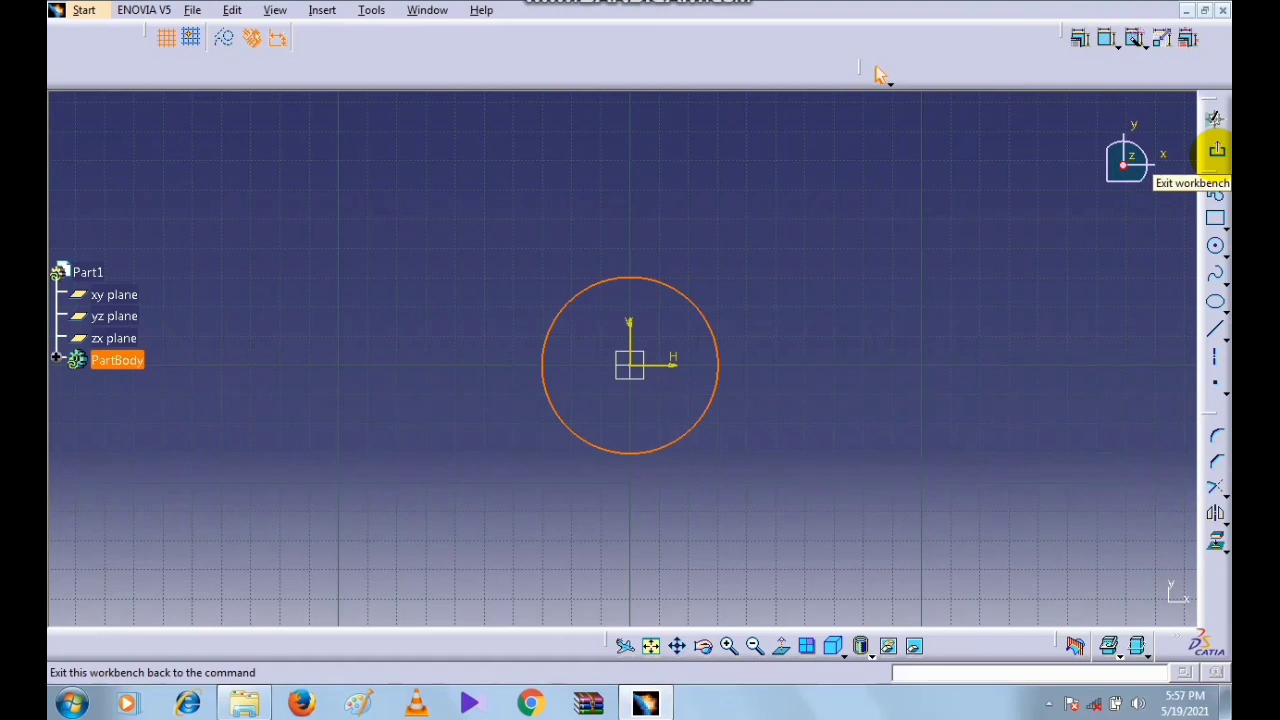
{"action": "left_click", "coordinate": [1217, 150]}
- Start a new sketch on the yz plane
{"action": "mouse_move", "coordinate": [1177, 151]}
{"action": "middle_mouse_down"}
{"action": "mouse_move", "coordinate": [871, 366]}
{"action": "mouse_move", "coordinate": [831, 326]}
{"action": "mouse_move", "coordinate": [706, 316]}
{"action": "middle_mouse_up"}
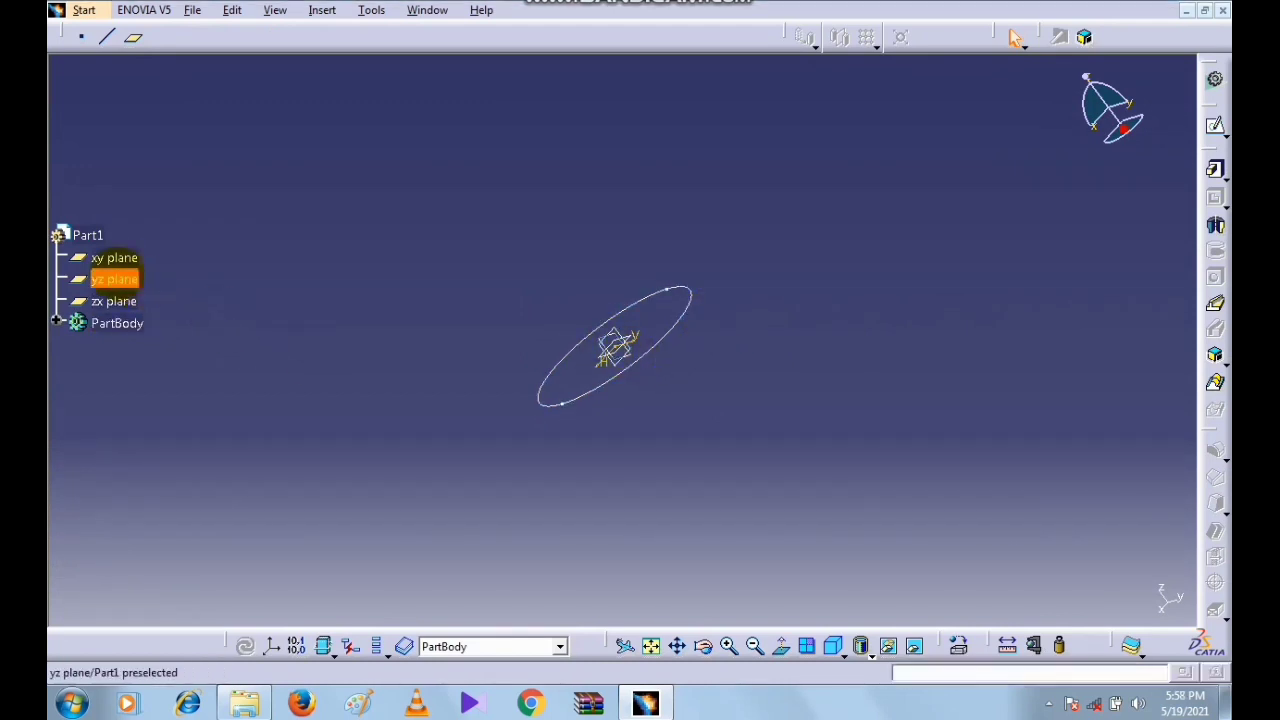
{"action": "left_click", "coordinate": [115, 279]}
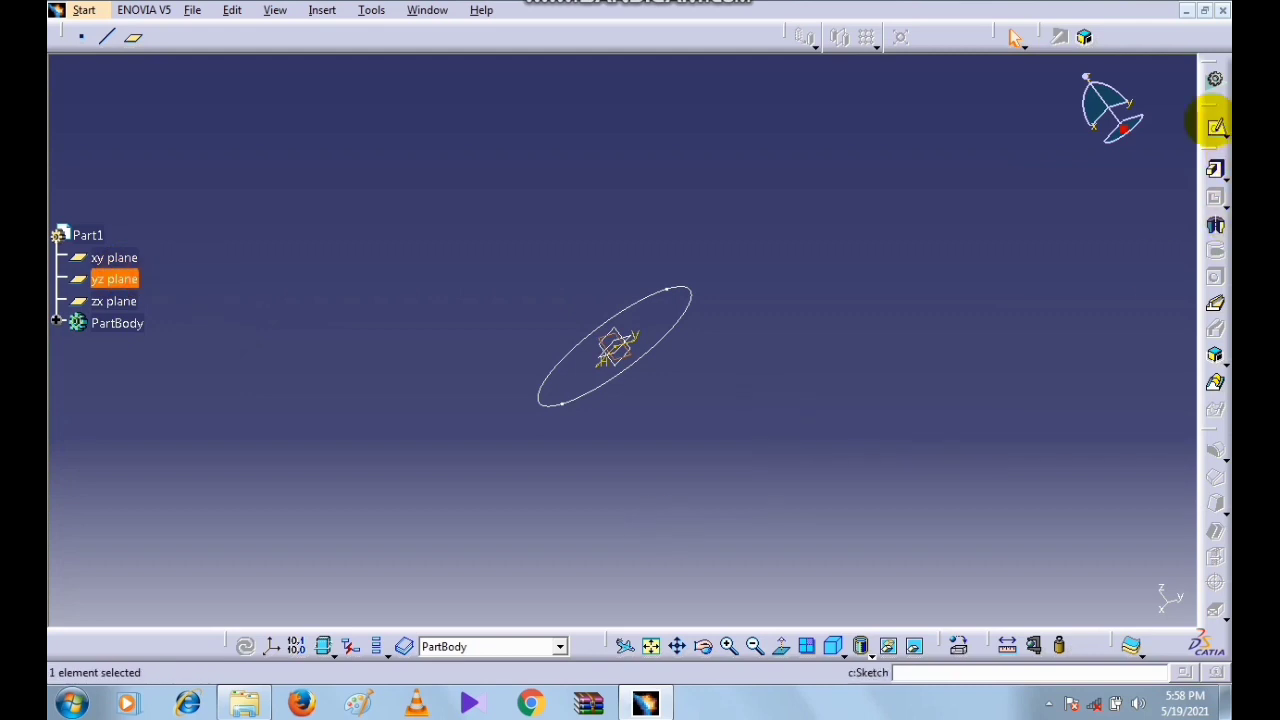
{"action": "left_click", "coordinate": [1214, 125]}
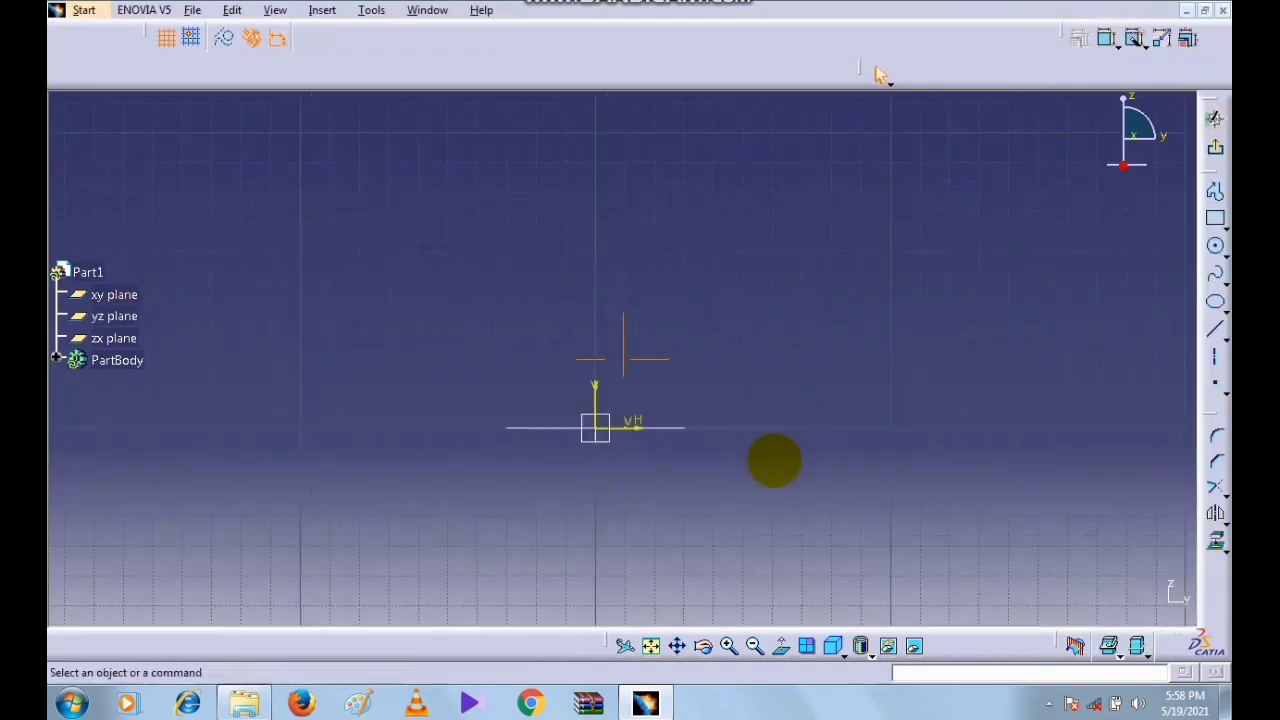
{"action": "left_click", "coordinate": [1213, 275]}
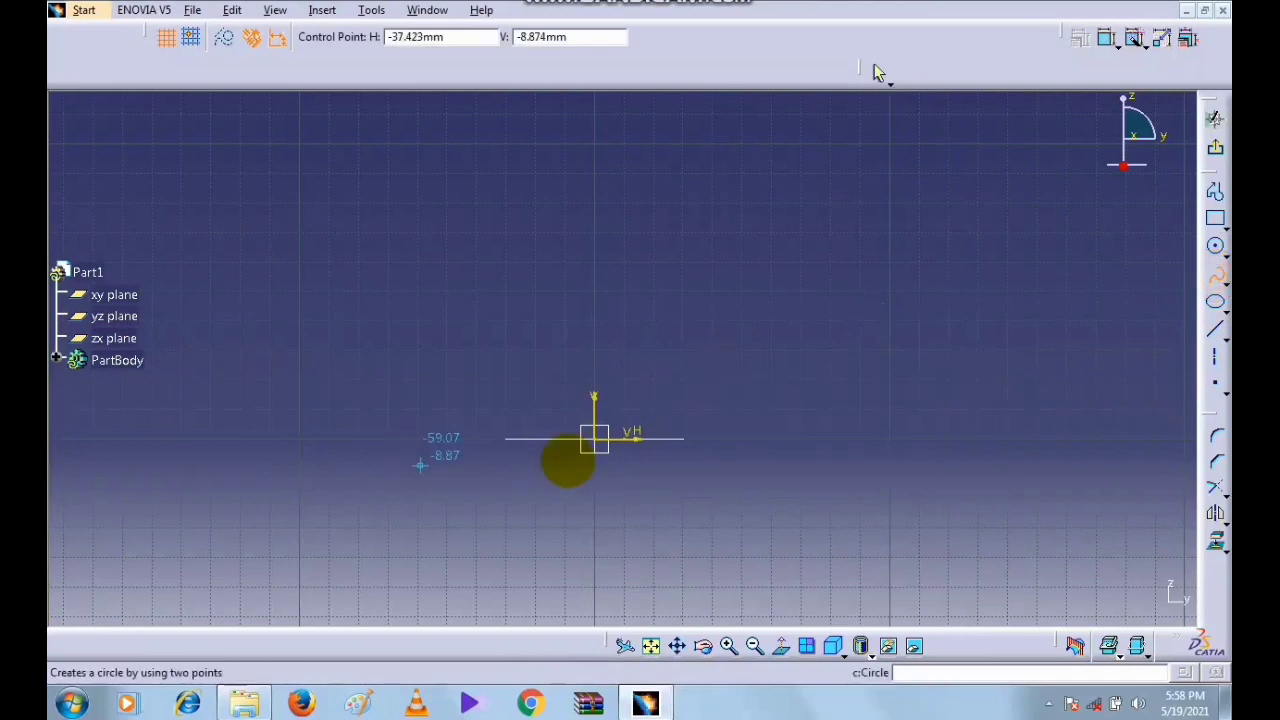
{"action": "left_click", "coordinate": [594, 438]}
{"action": "left_click", "coordinate": [608, 308]}
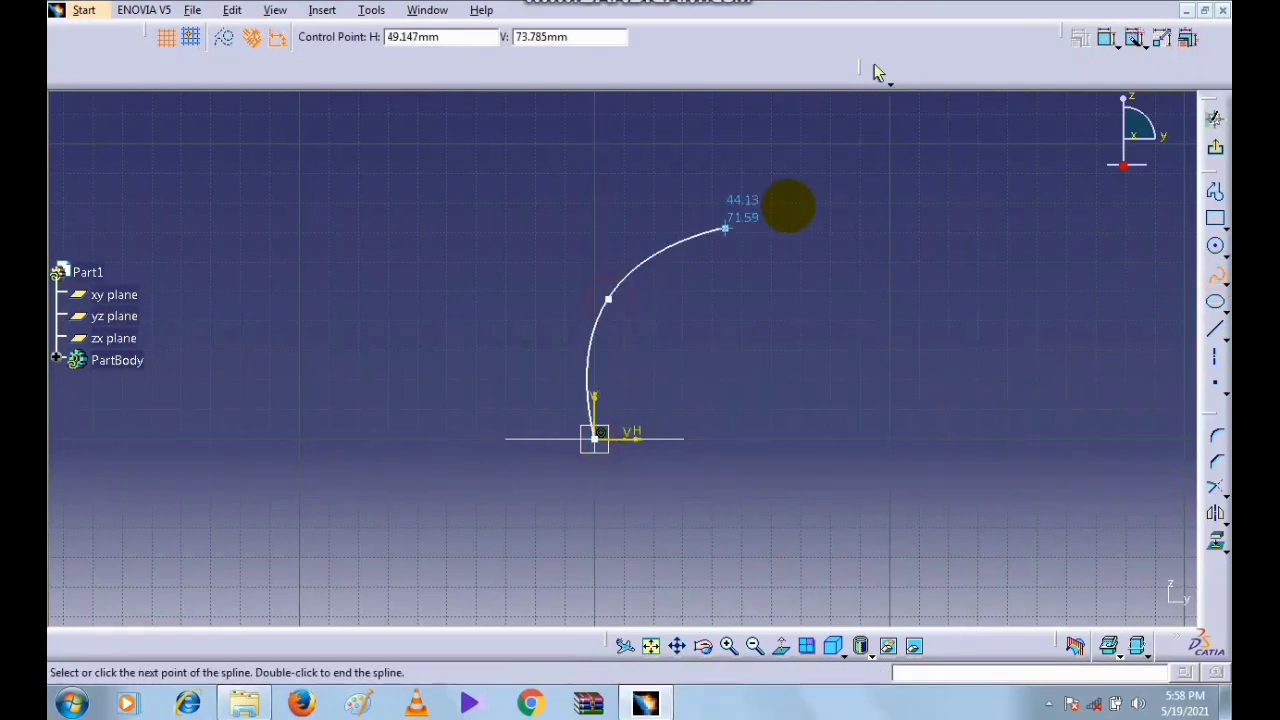
{"action": "left_click", "coordinate": [806, 203]}
{"action": "middle_click_drag", "start_coordinate": [954, 94], "coordinate": [866, 241]}
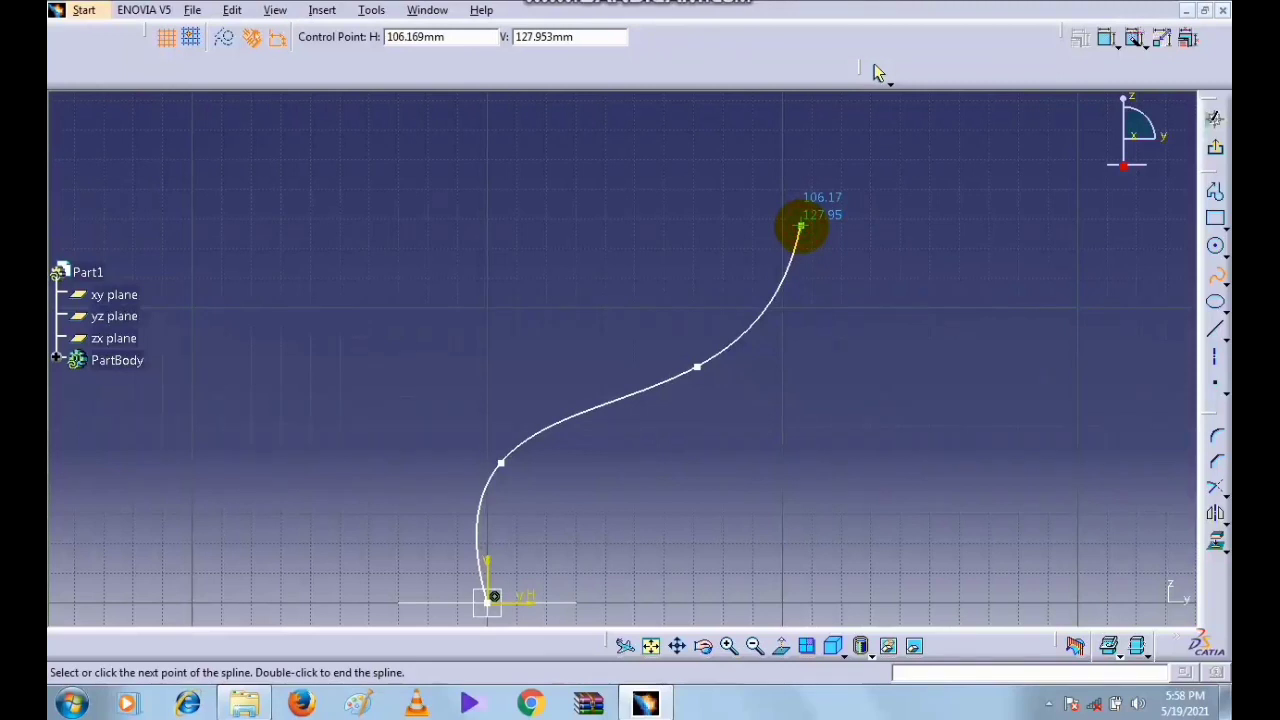
{"action": "key", "text": "Escape"}
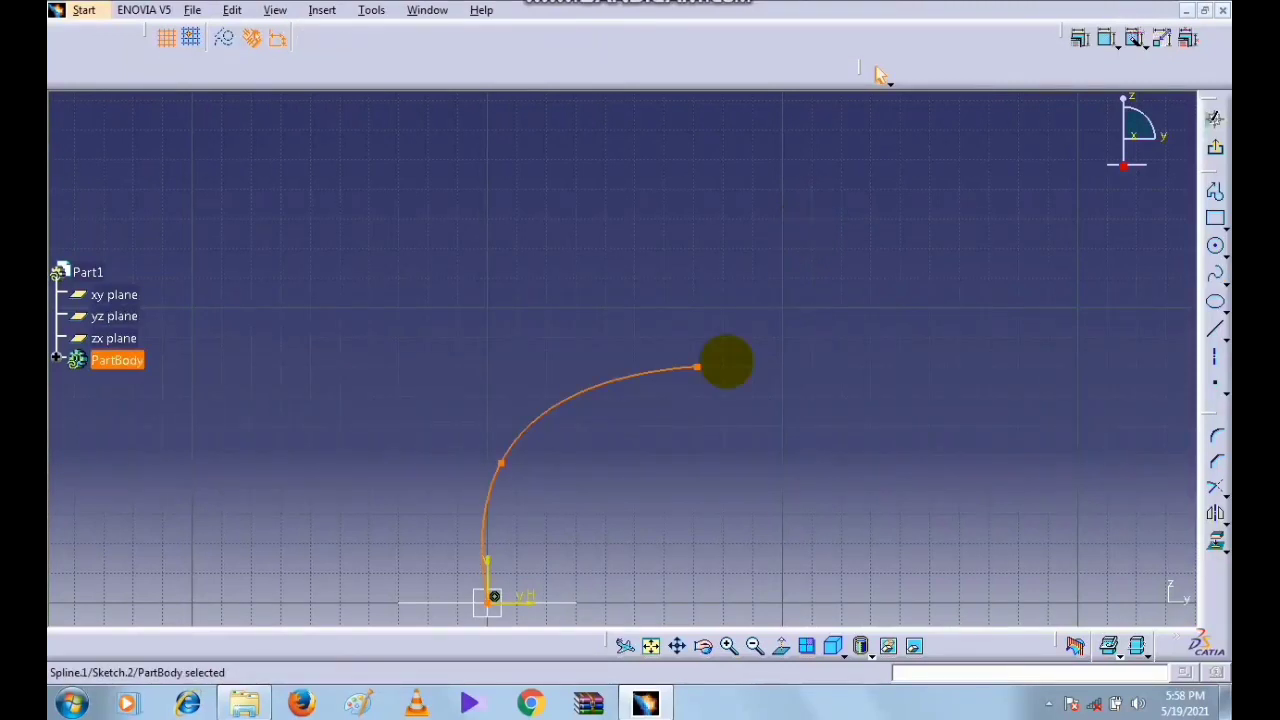
{"action": "key", "text": "Delete"}
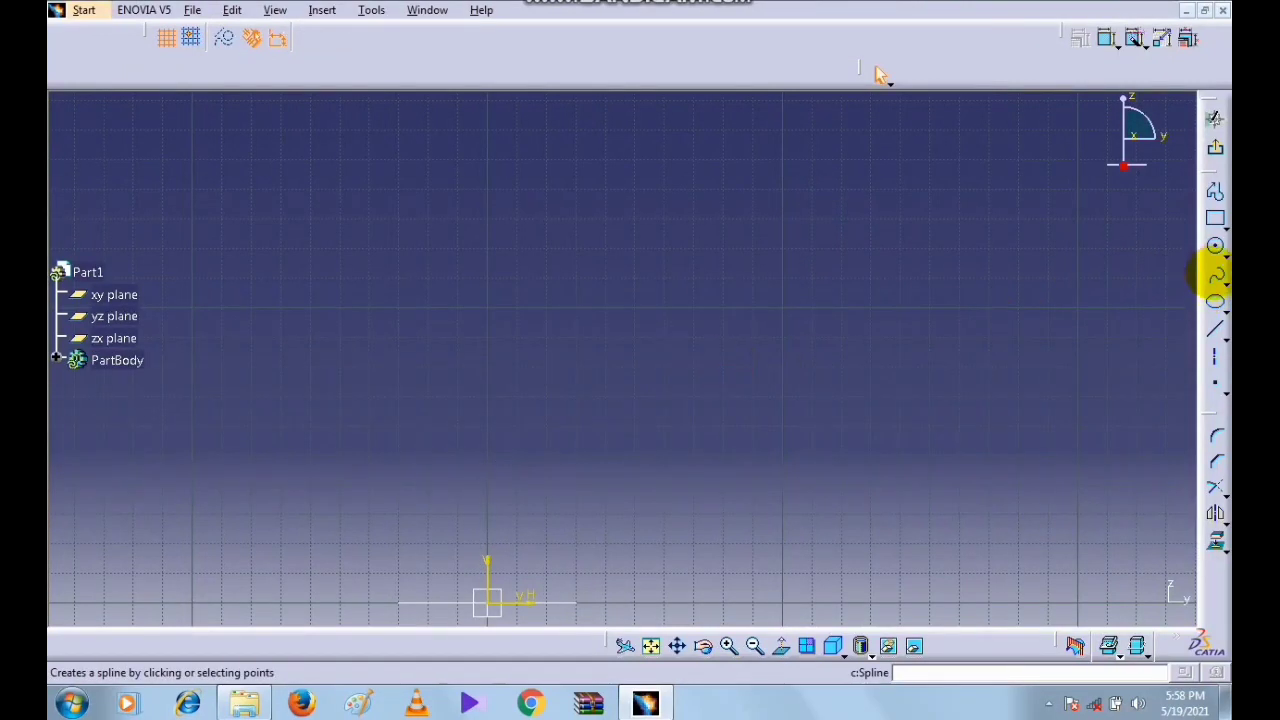
- Draw an S-shaped spline through four points from the origin to about H 127 mm, V 141 mm, and exit the sketch
{"action": "left_click", "coordinate": [1216, 272]}
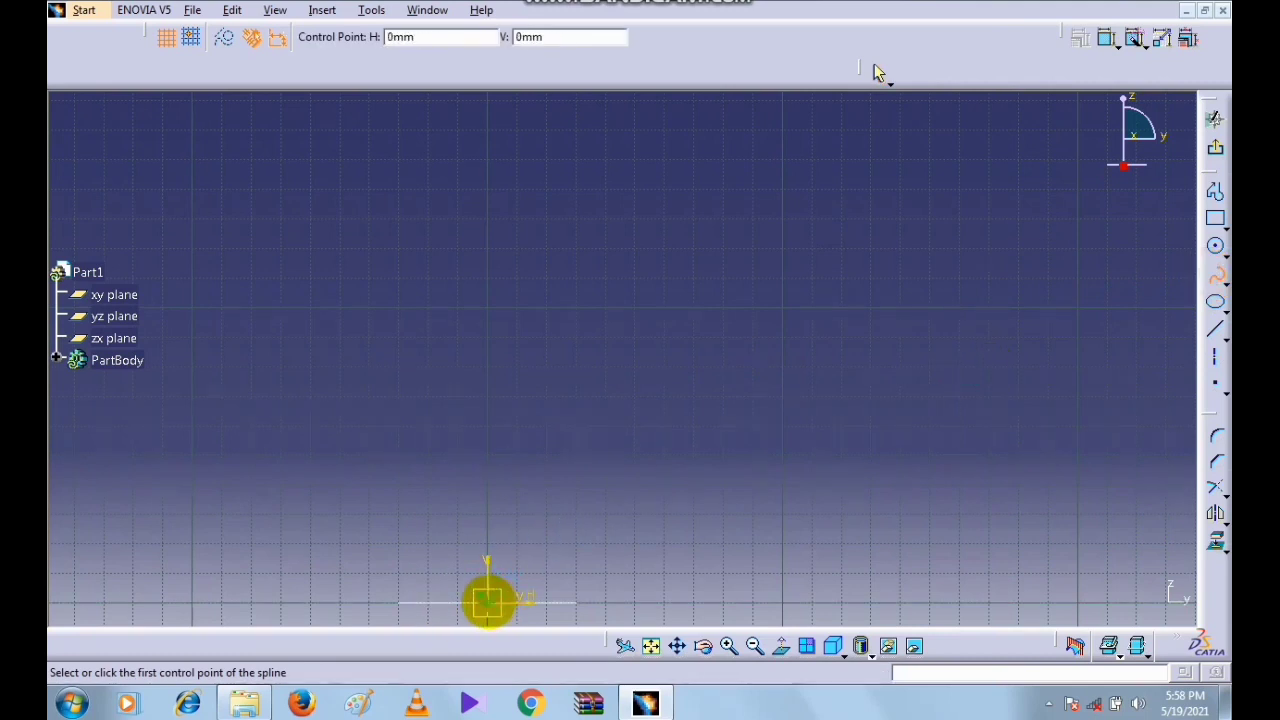
{"action": "left_click", "coordinate": [488, 600]}
{"action": "left_click", "coordinate": [508, 453]}
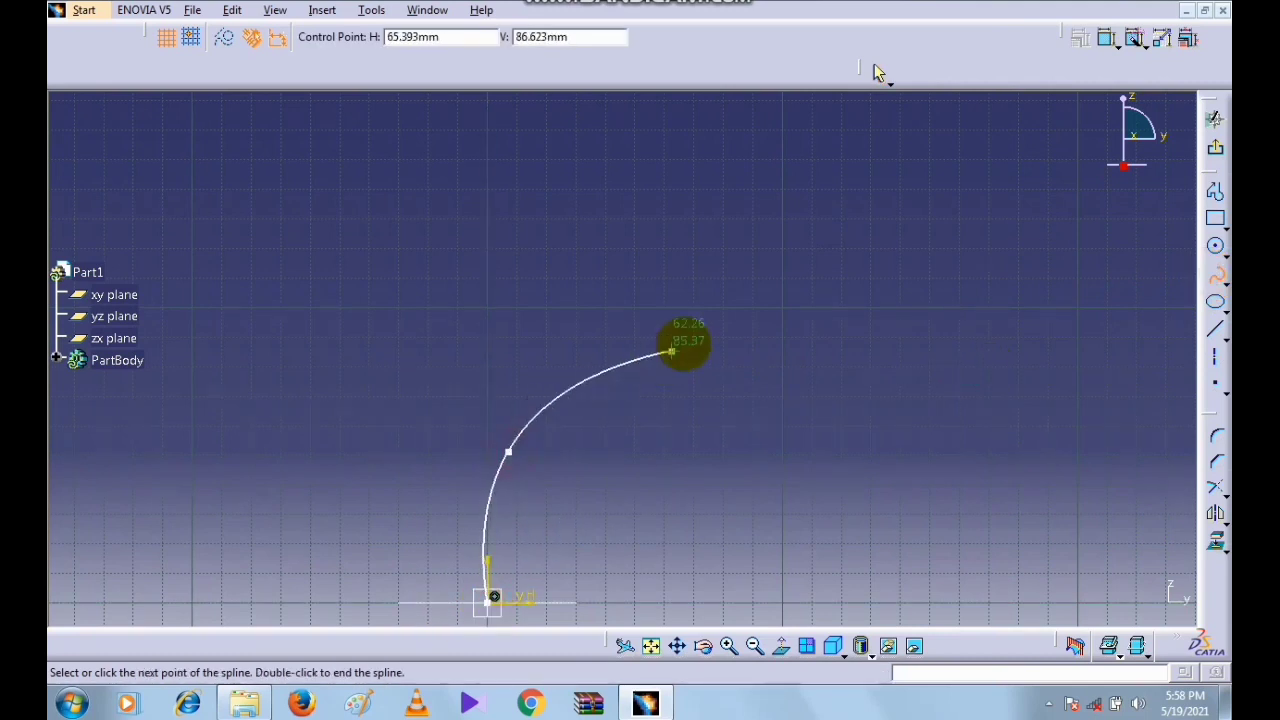
{"action": "left_click", "coordinate": [683, 343]}
{"action": "double_click", "coordinate": [875, 197]}
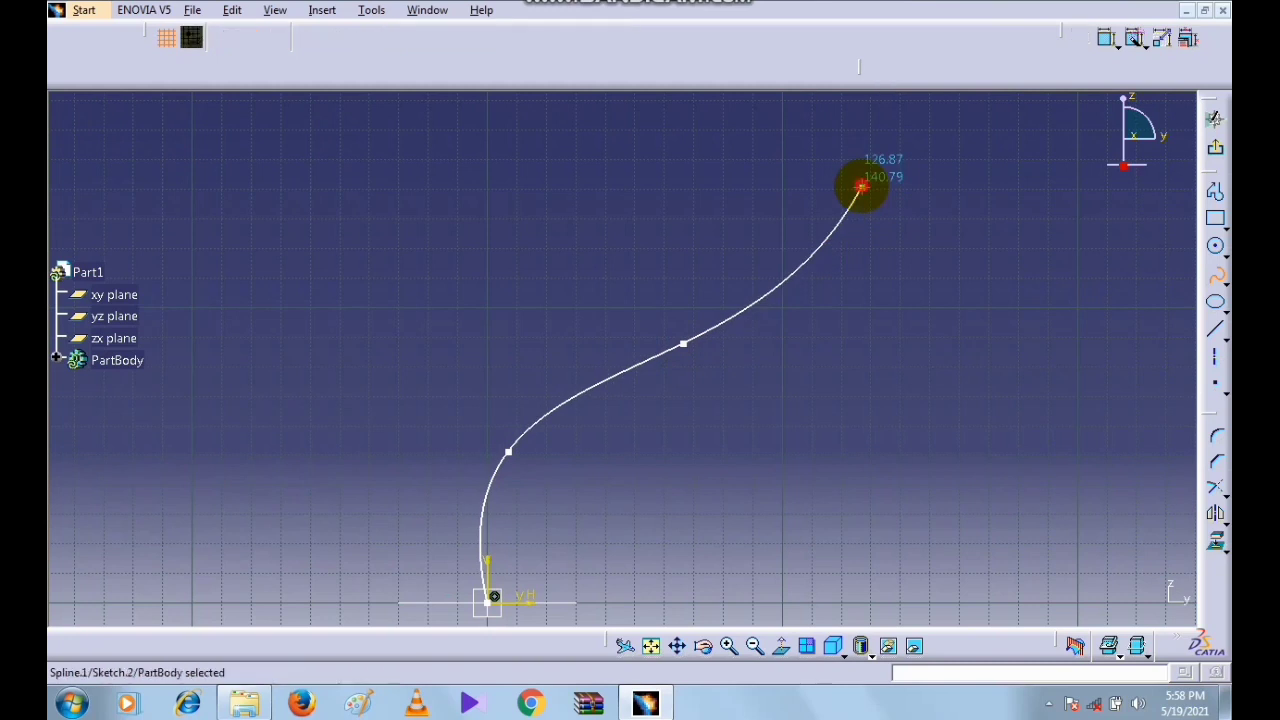
{"action": "mouse_move", "coordinate": [789, 374]}
{"action": "middle_mouse_down"}
{"action": "mouse_move", "coordinate": [823, 318]}
{"action": "mouse_move", "coordinate": [800, 449]}
{"action": "mouse_move", "coordinate": [1200, 143]}
{"action": "middle_mouse_up"}
{"action": "left_click", "coordinate": [1214, 150]}
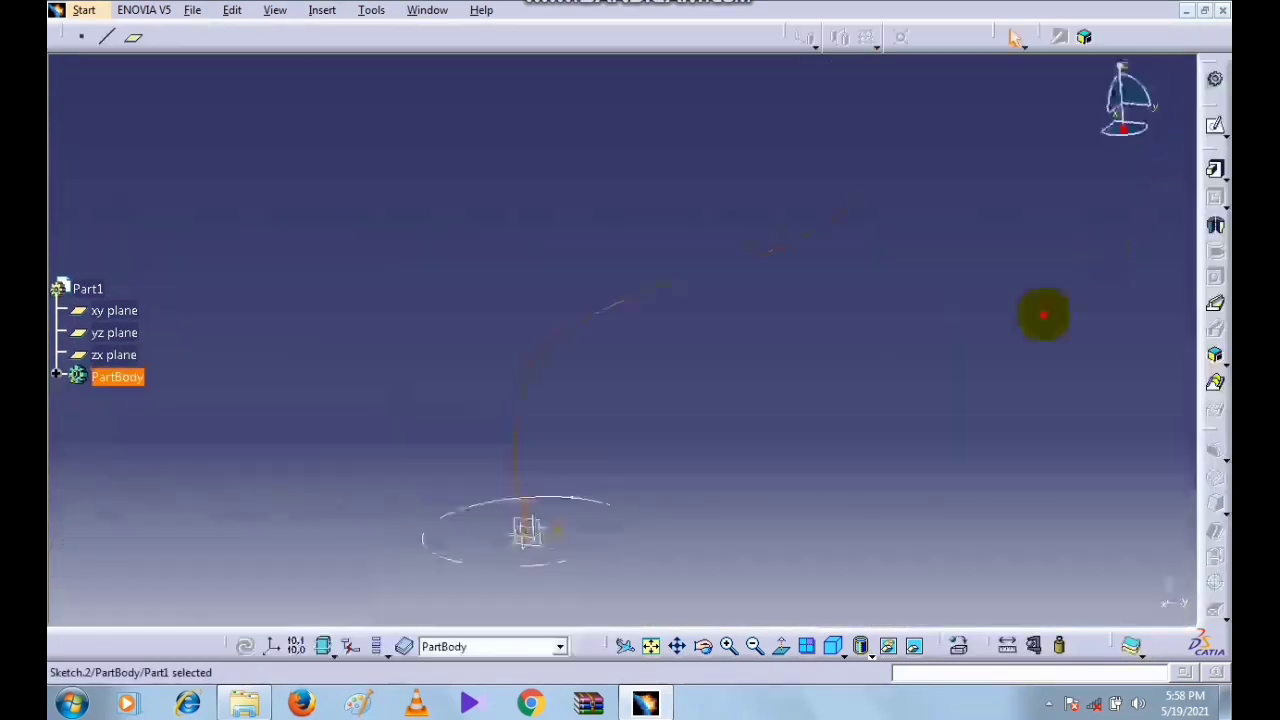
- Create a plane normal to the spline at its upper end point
{"action": "mouse_move", "coordinate": [1037, 314]}
{"action": "middle_mouse_down"}
{"action": "mouse_move", "coordinate": [877, 323]}
{"action": "mouse_move", "coordinate": [858, 273]}
{"action": "middle_mouse_up"}
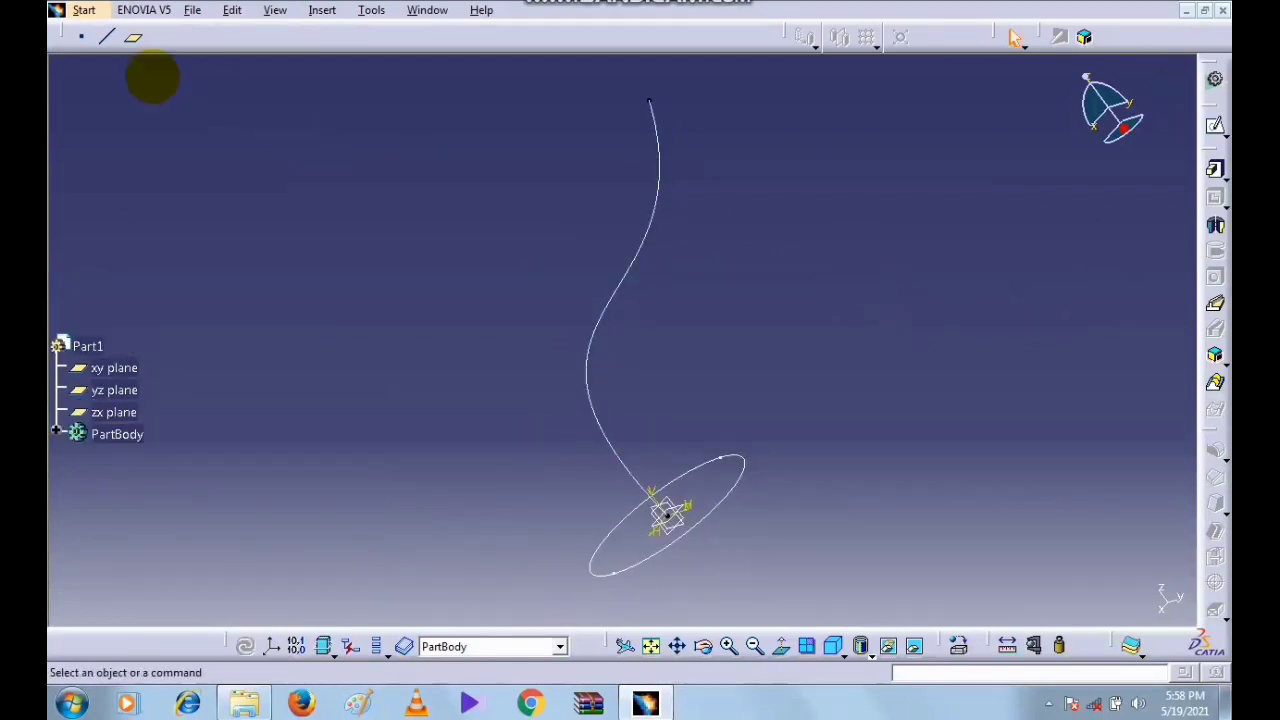
{"action": "left_click", "coordinate": [134, 36]}
{"action": "middle_click_drag", "start_coordinate": [578, 203], "coordinate": [646, 177]}
{"action": "left_click", "coordinate": [634, 175]}
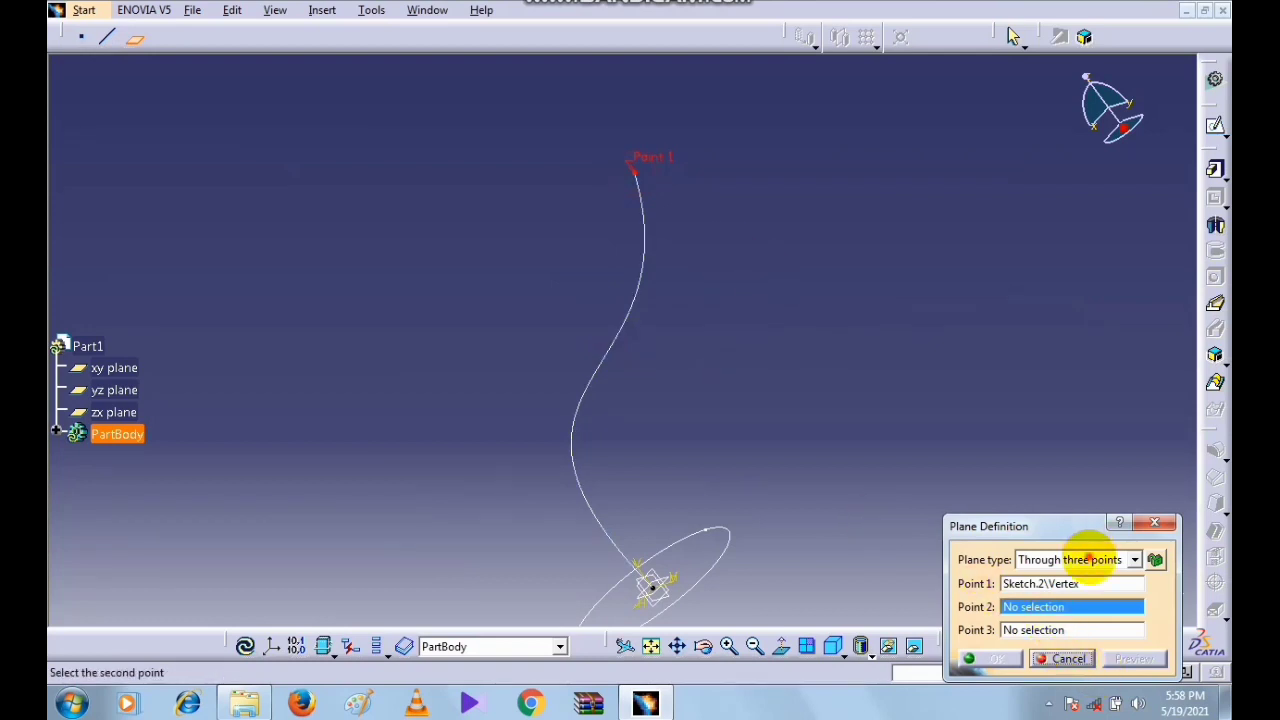
{"action": "left_click", "coordinate": [1089, 559]}
{"action": "left_click", "coordinate": [1058, 499]}
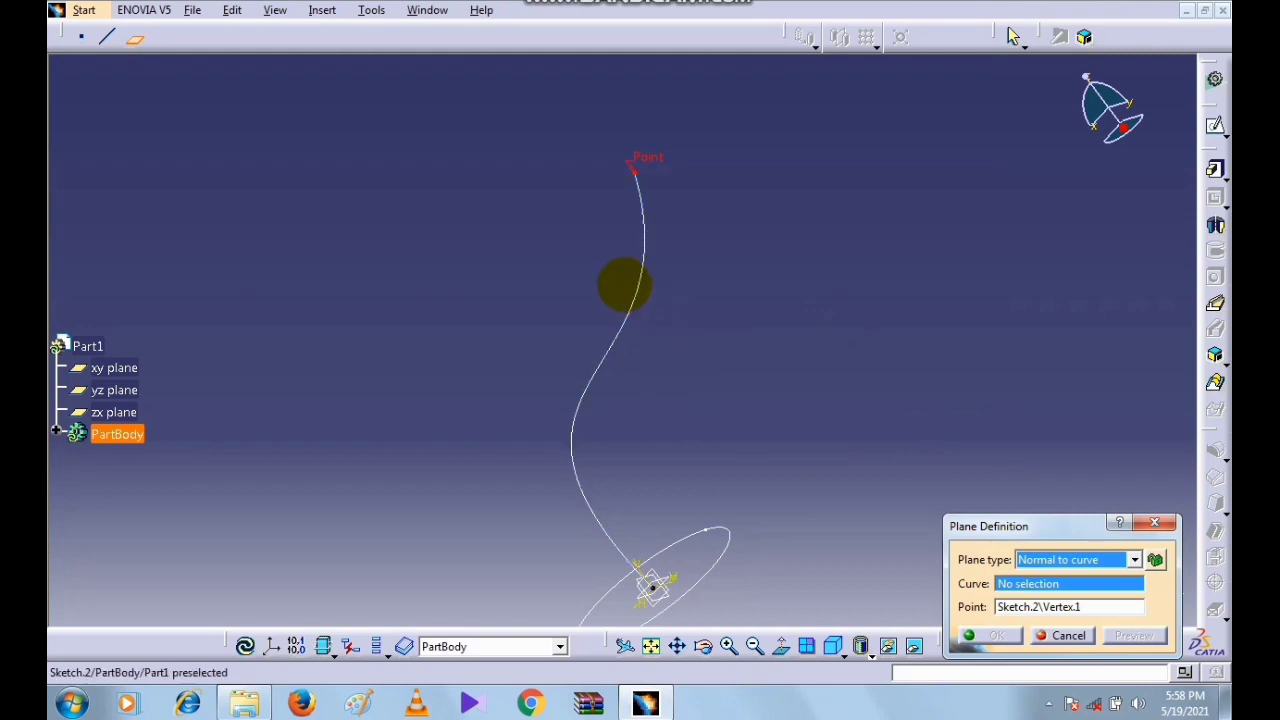
{"action": "left_click", "coordinate": [629, 304]}
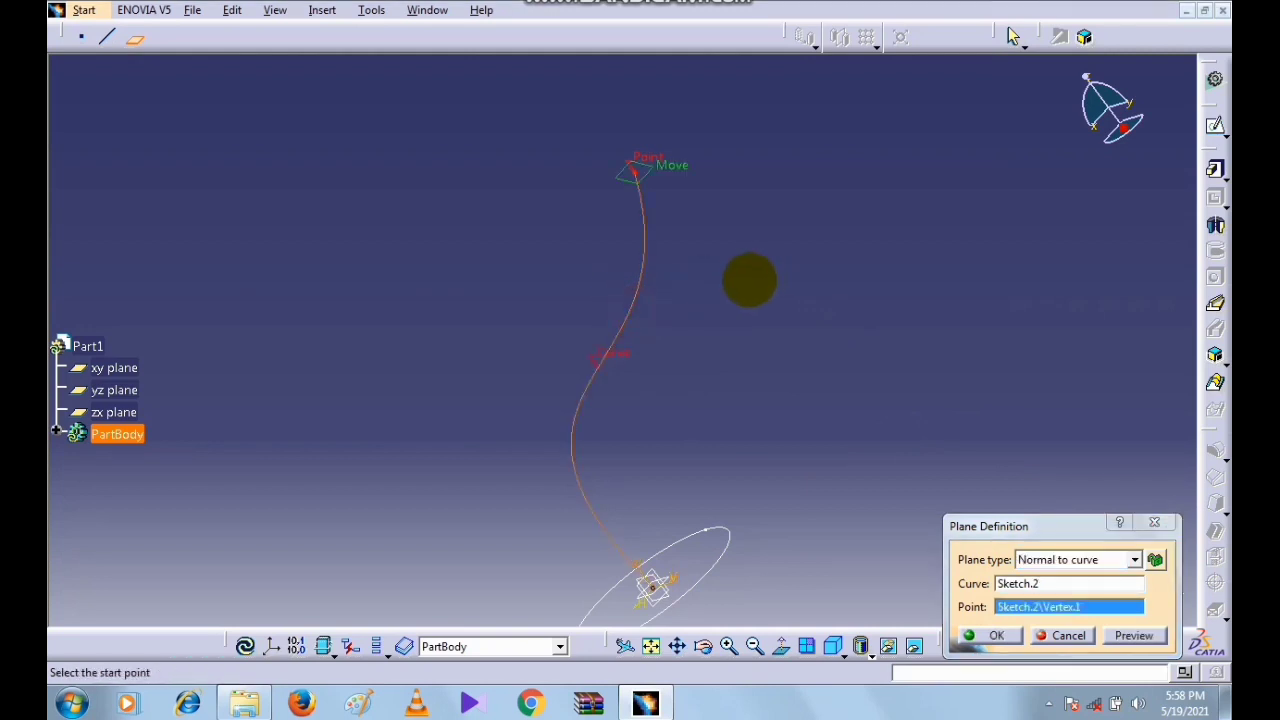
{"action": "left_click", "coordinate": [970, 635]}
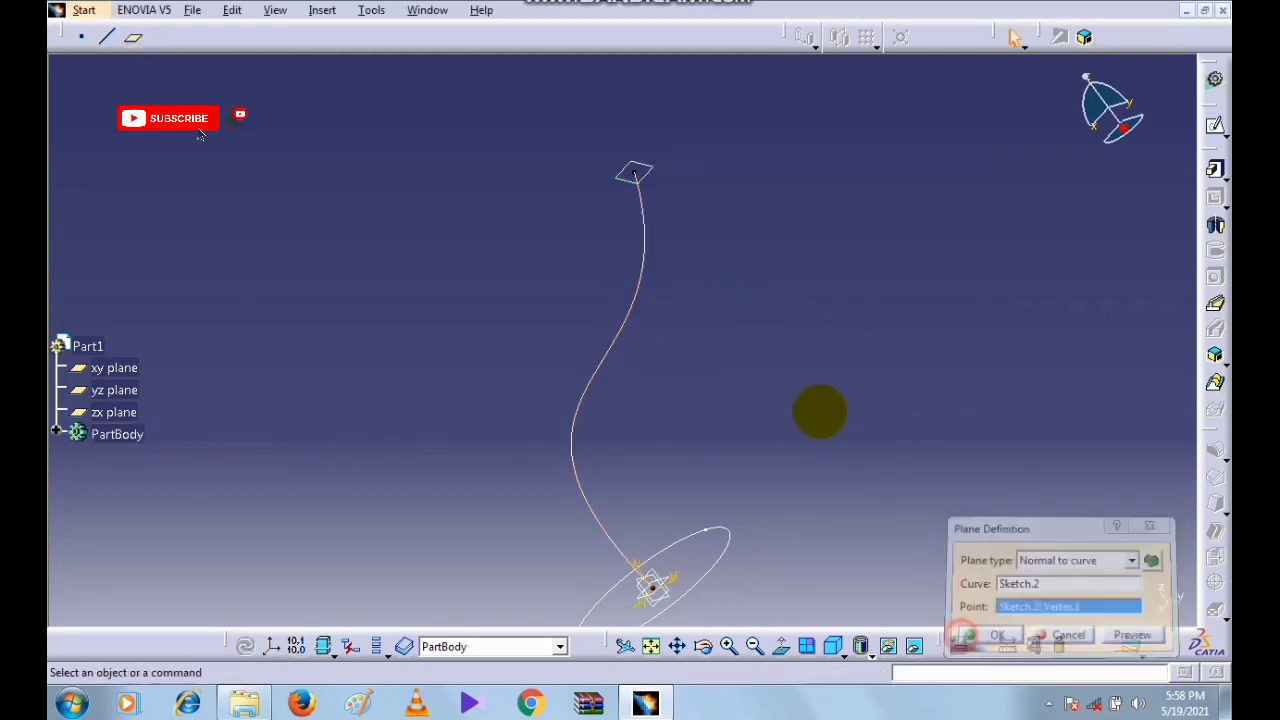
- Sketch a circle around the spline's upper end point on the new normal plane, slightly smaller than the base circle
{"action": "mouse_move", "coordinate": [812, 246]}
{"action": "middle_mouse_down"}
{"action": "mouse_move", "coordinate": [869, 334]}
{"action": "mouse_move", "coordinate": [766, 277]}
{"action": "mouse_move", "coordinate": [871, 397]}
{"action": "mouse_move", "coordinate": [822, 510]}
{"action": "mouse_move", "coordinate": [774, 471]}
{"action": "mouse_move", "coordinate": [803, 240]}
{"action": "middle_mouse_up"}
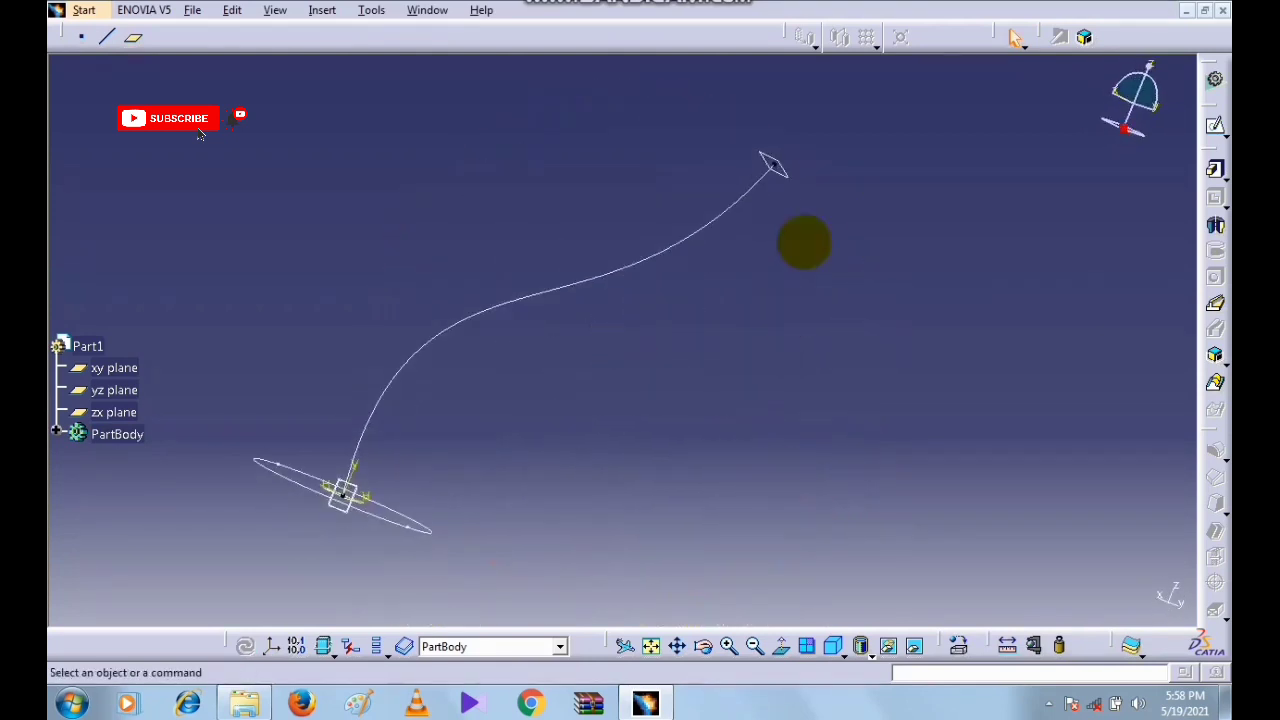
{"action": "left_click", "coordinate": [775, 168]}
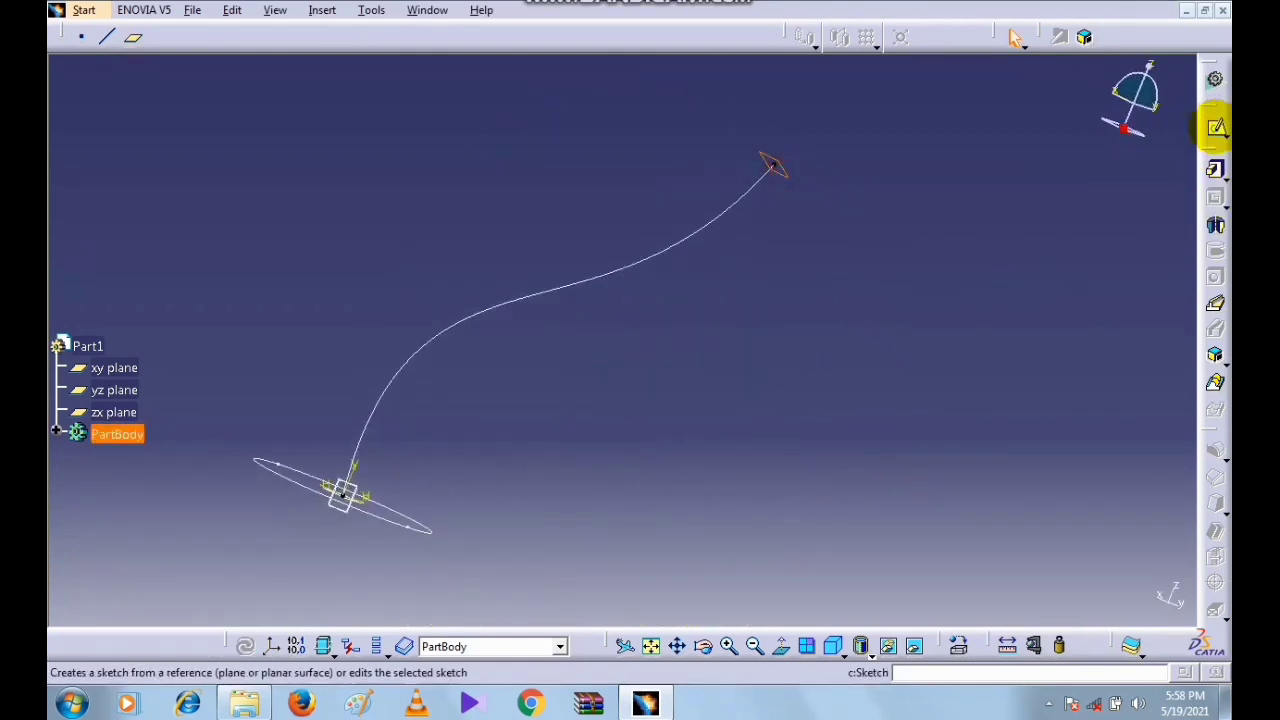
{"action": "left_click", "coordinate": [1215, 125]}
{"action": "middle_click", "coordinate": [620, 357]}
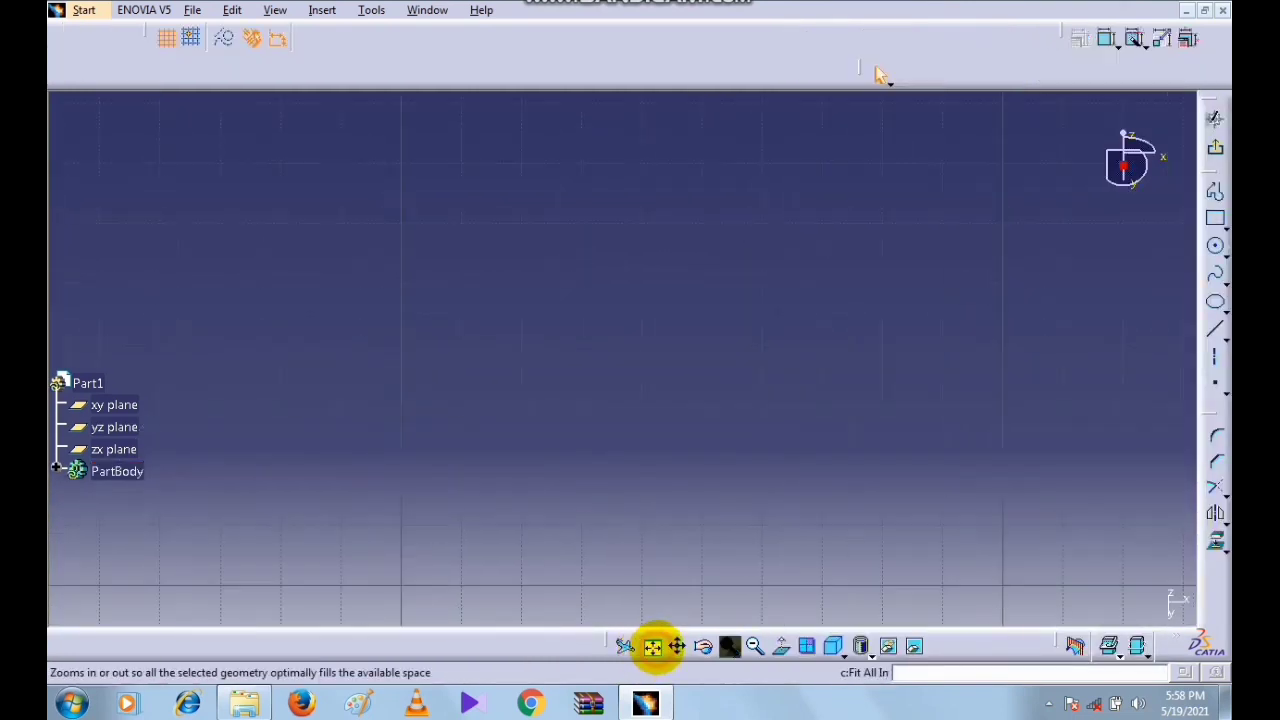
{"action": "left_click", "coordinate": [652, 645]}
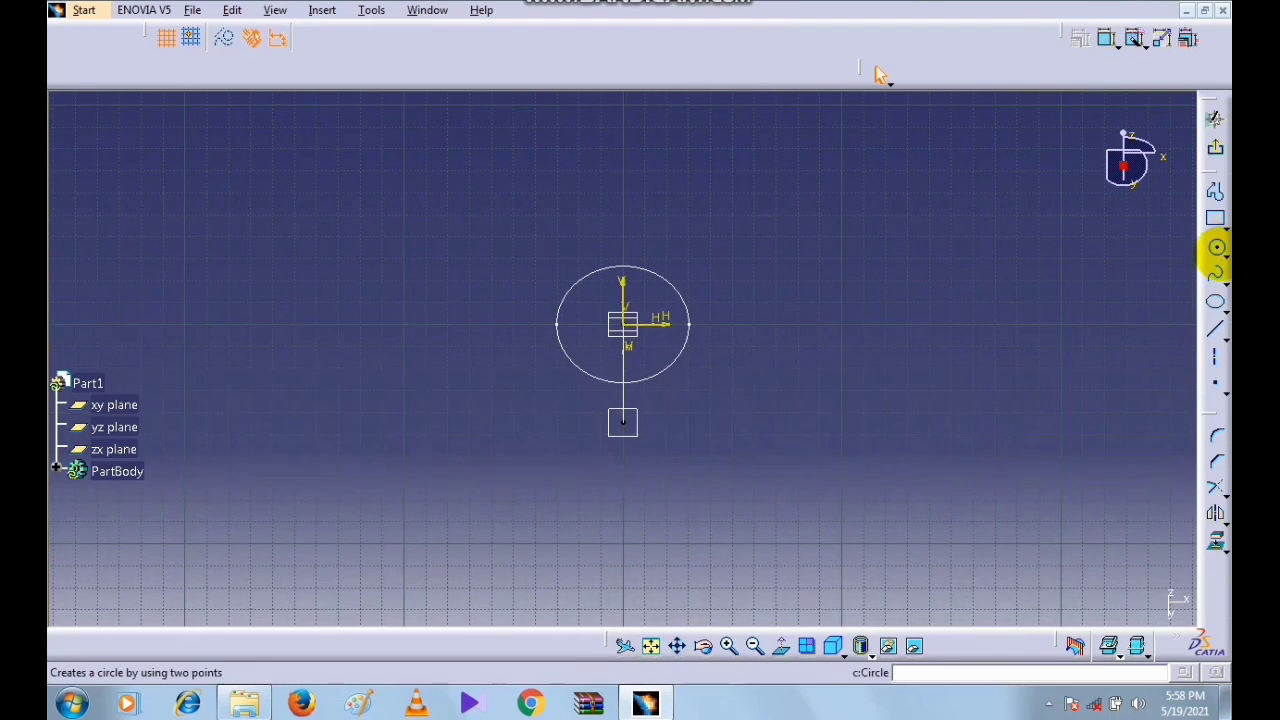
{"action": "left_click", "coordinate": [1215, 248]}
{"action": "left_click", "coordinate": [622, 422]}
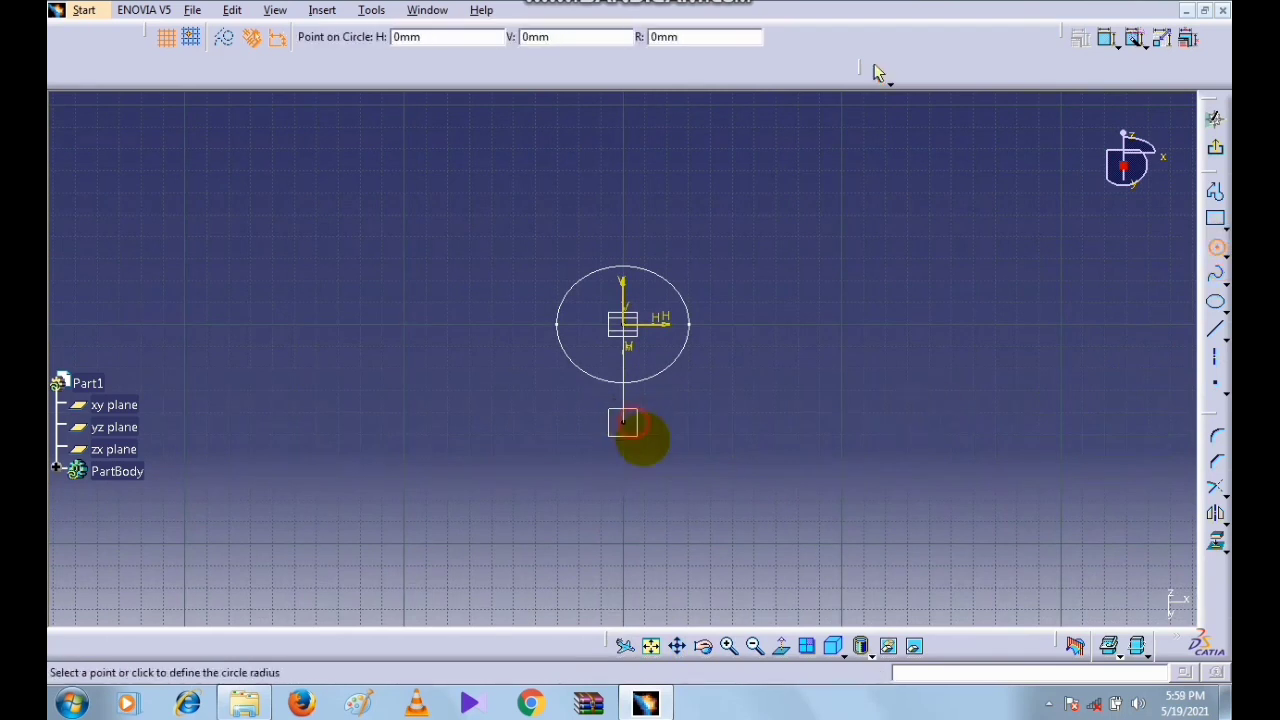
{"action": "left_click", "coordinate": [663, 449]}
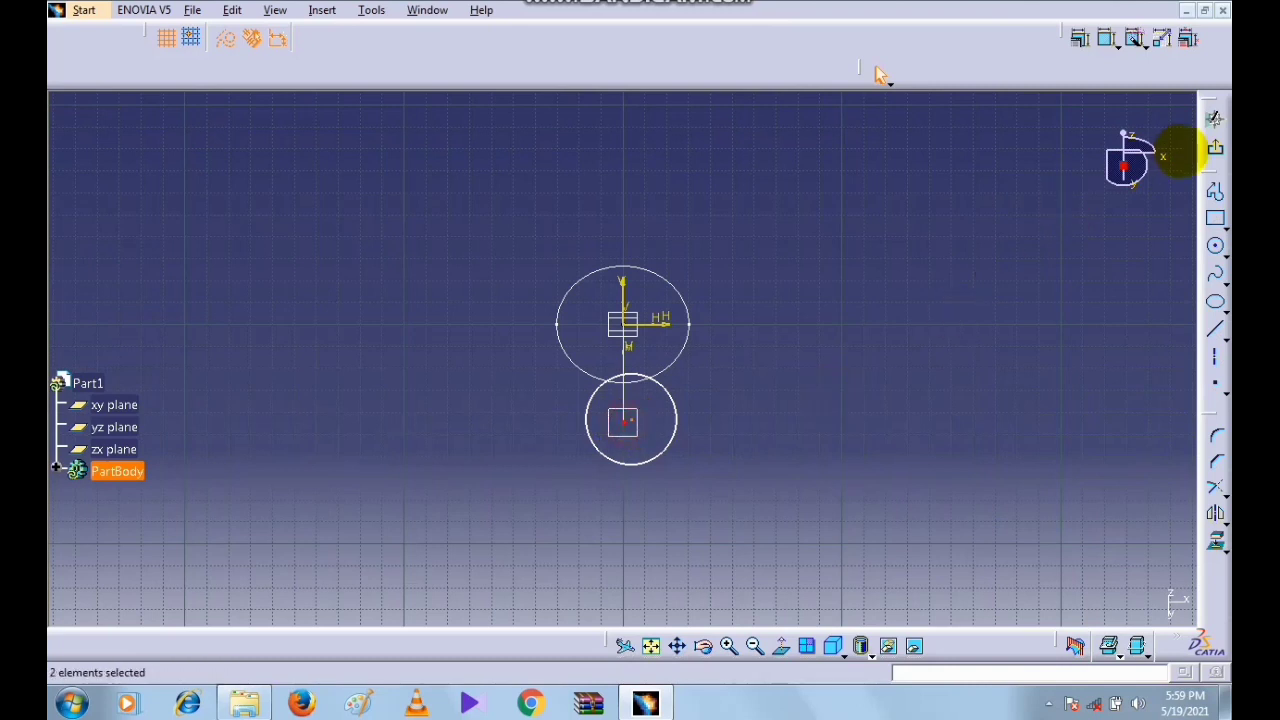
- Constrain the new circle's centre to be coincident with the spline's end point and exit the sketch
{"action": "left_click", "coordinate": [1080, 38]}
{"action": "left_click", "coordinate": [1094, 421]}
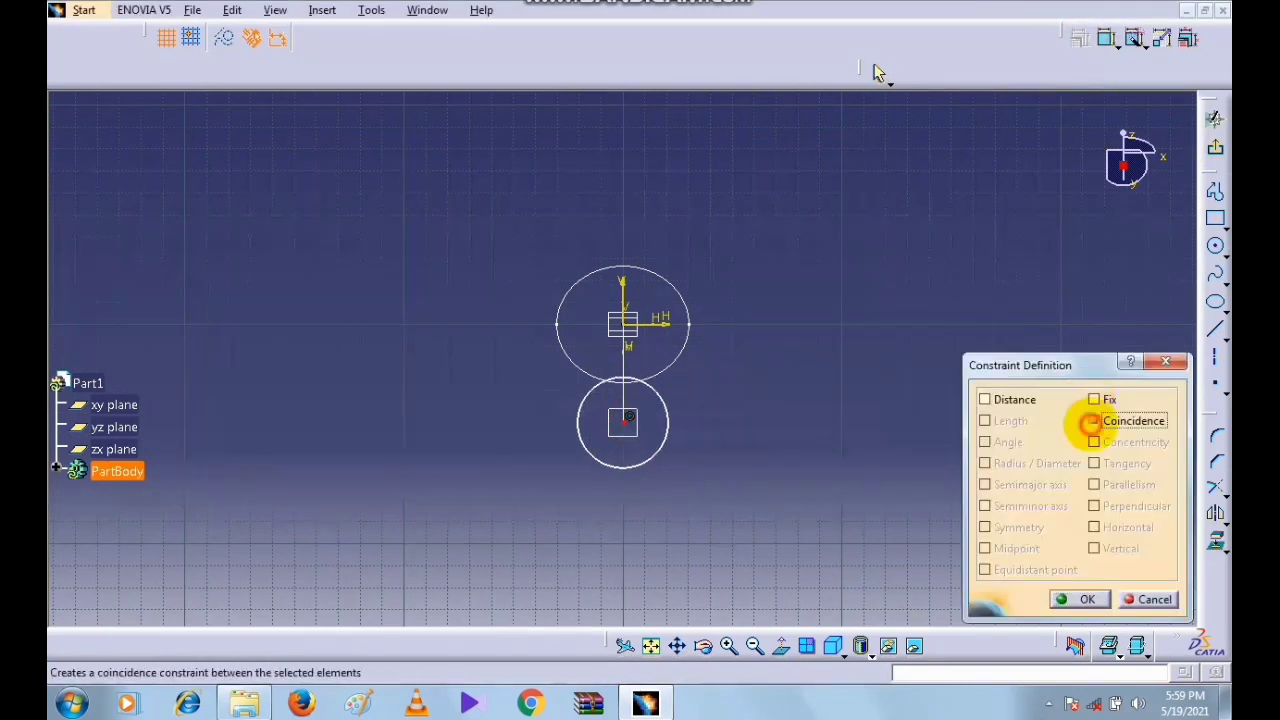
{"action": "left_click", "coordinate": [1080, 598]}
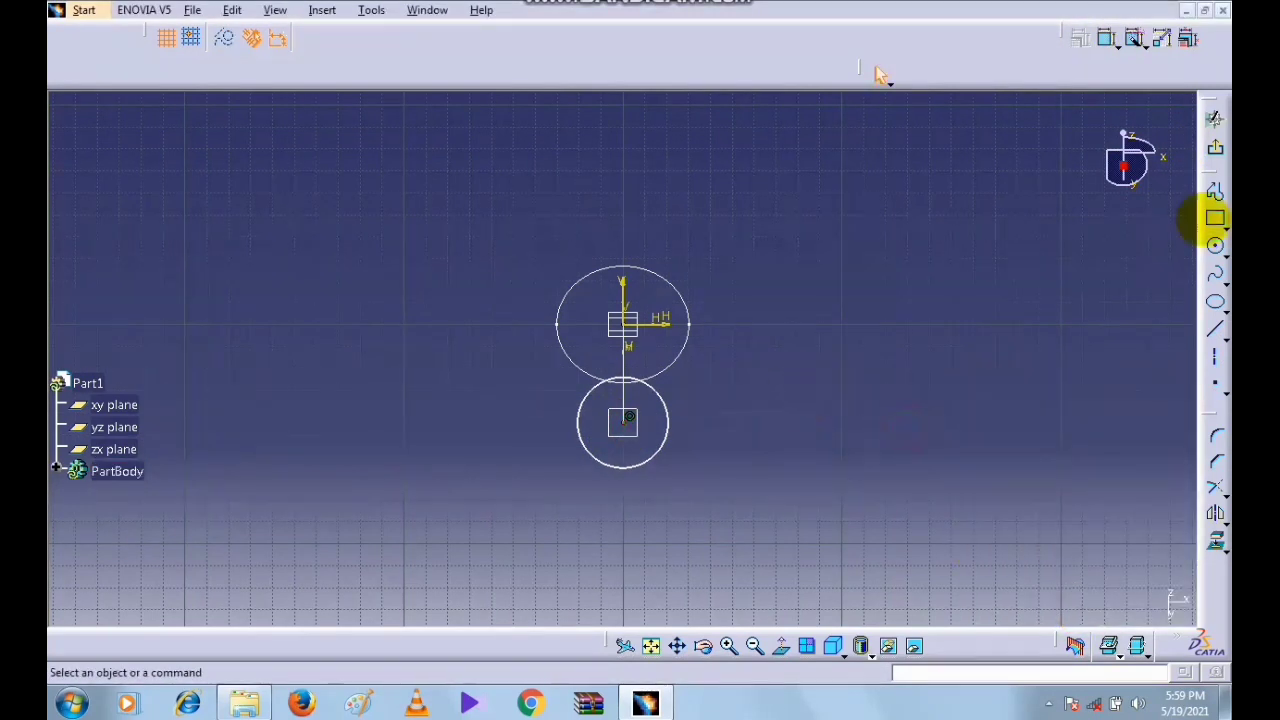
{"action": "left_click", "coordinate": [1213, 152]}
{"action": "left_click", "coordinate": [777, 403]}
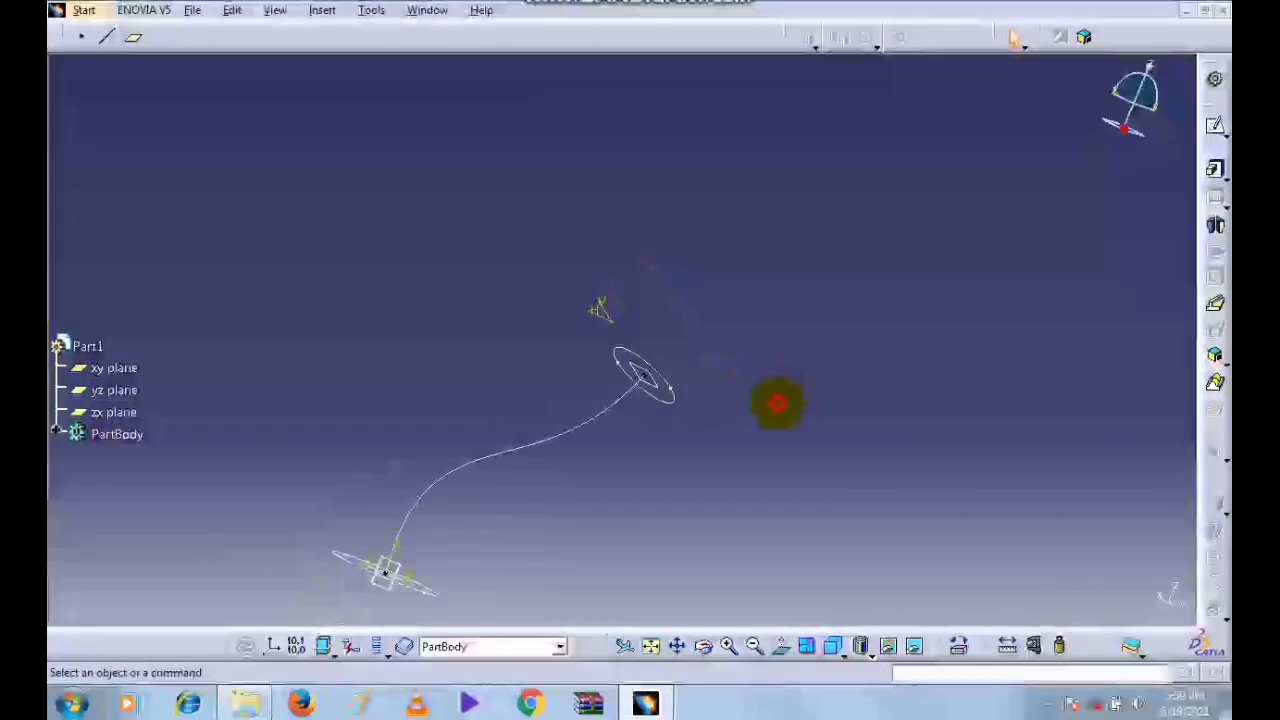
- Start a Multi-sections Solid with the upper circle as the first section and the base circle as the second
{"action": "mouse_move", "coordinate": [946, 263]}
{"action": "middle_mouse_down"}
{"action": "mouse_move", "coordinate": [1023, 187]}
{"action": "mouse_move", "coordinate": [911, 283]}
{"action": "mouse_move", "coordinate": [831, 306]}
{"action": "mouse_move", "coordinate": [831, 323]}
{"action": "mouse_move", "coordinate": [891, 360]}
{"action": "mouse_move", "coordinate": [909, 308]}
{"action": "middle_mouse_up"}
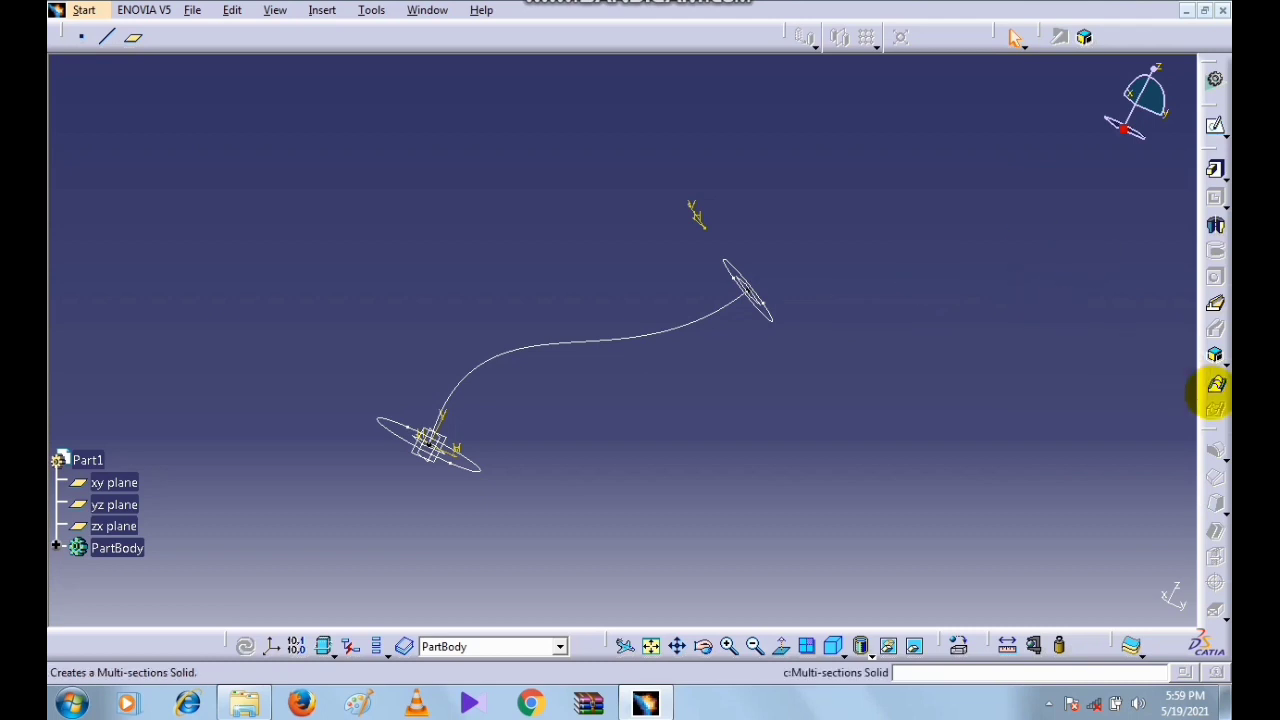
{"action": "left_click", "coordinate": [1216, 384]}
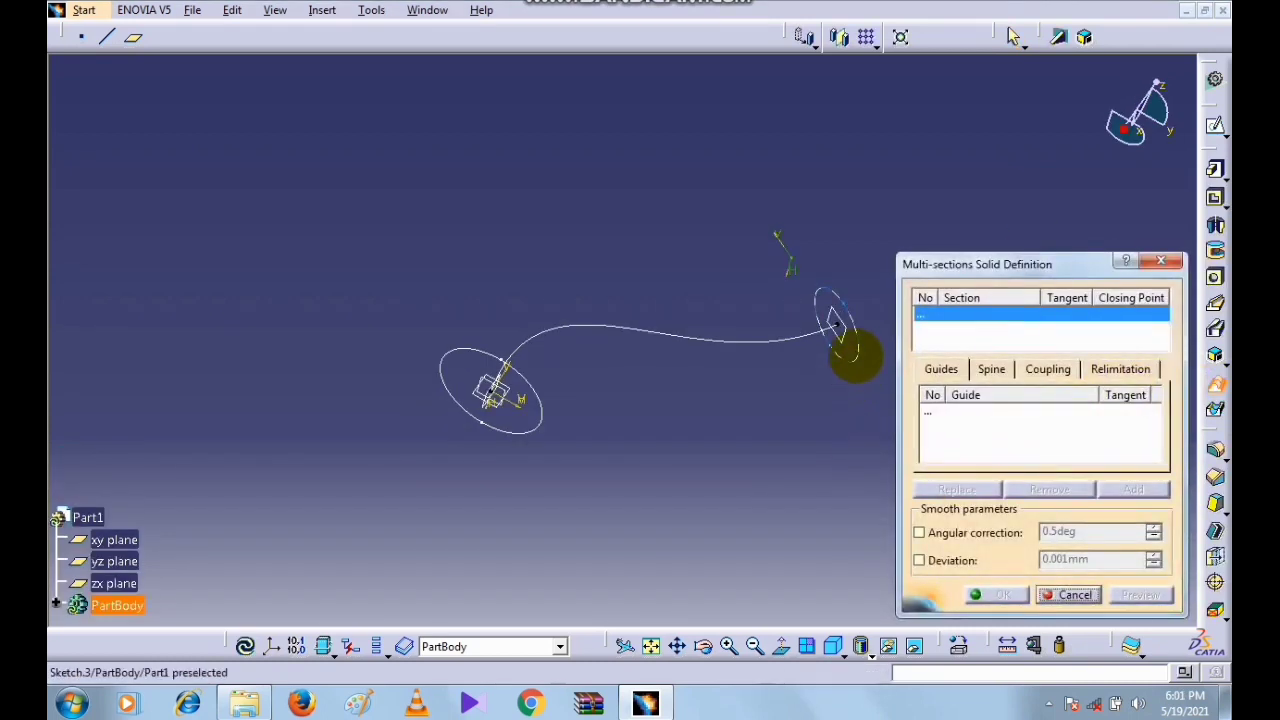
{"action": "left_click", "coordinate": [855, 355]}
{"action": "left_click", "coordinate": [531, 432]}
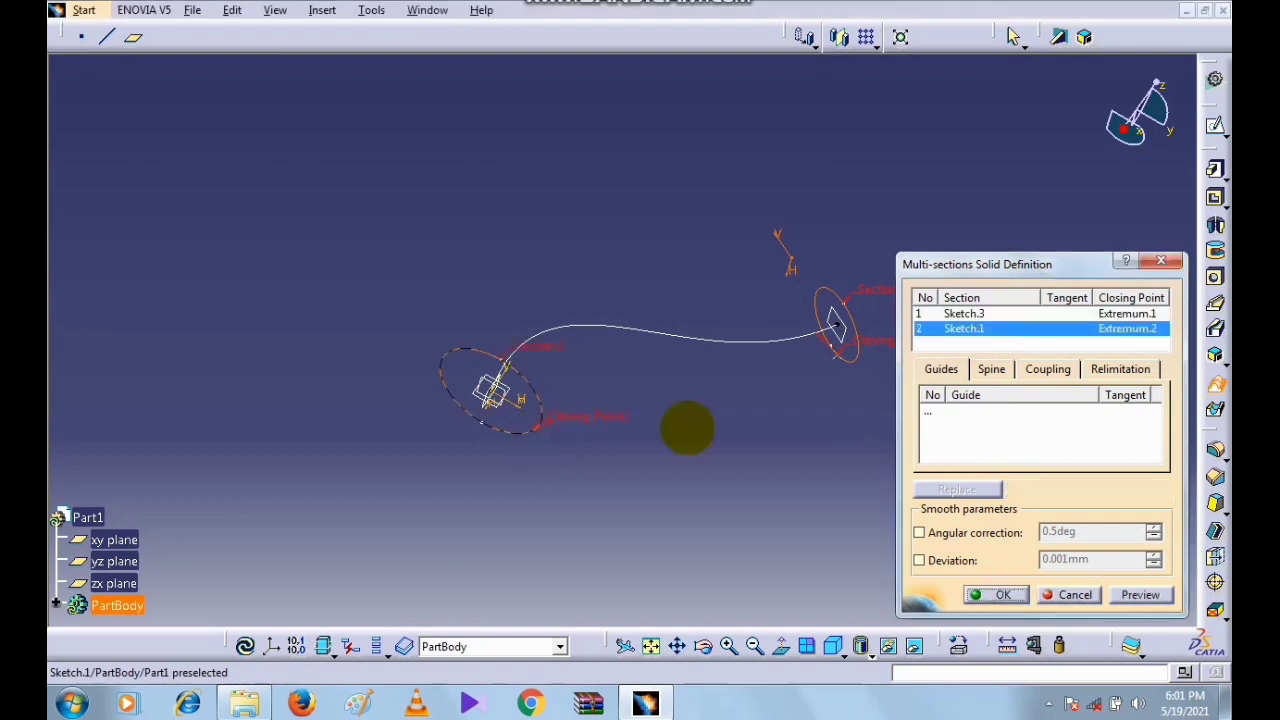
- Set the S-shaped spline as the spine of the multi-sections solid
{"action": "left_click", "coordinate": [990, 370]}
{"action": "left_click", "coordinate": [966, 417]}
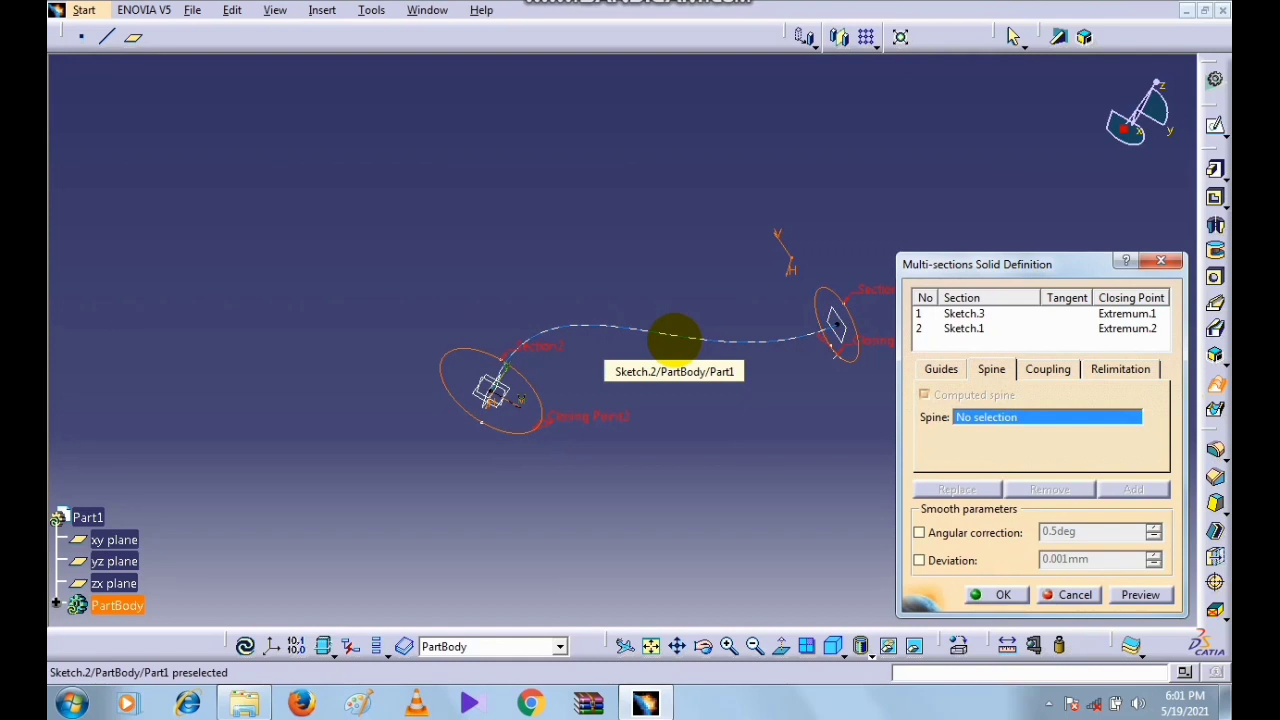
{"action": "left_click", "coordinate": [674, 339]}
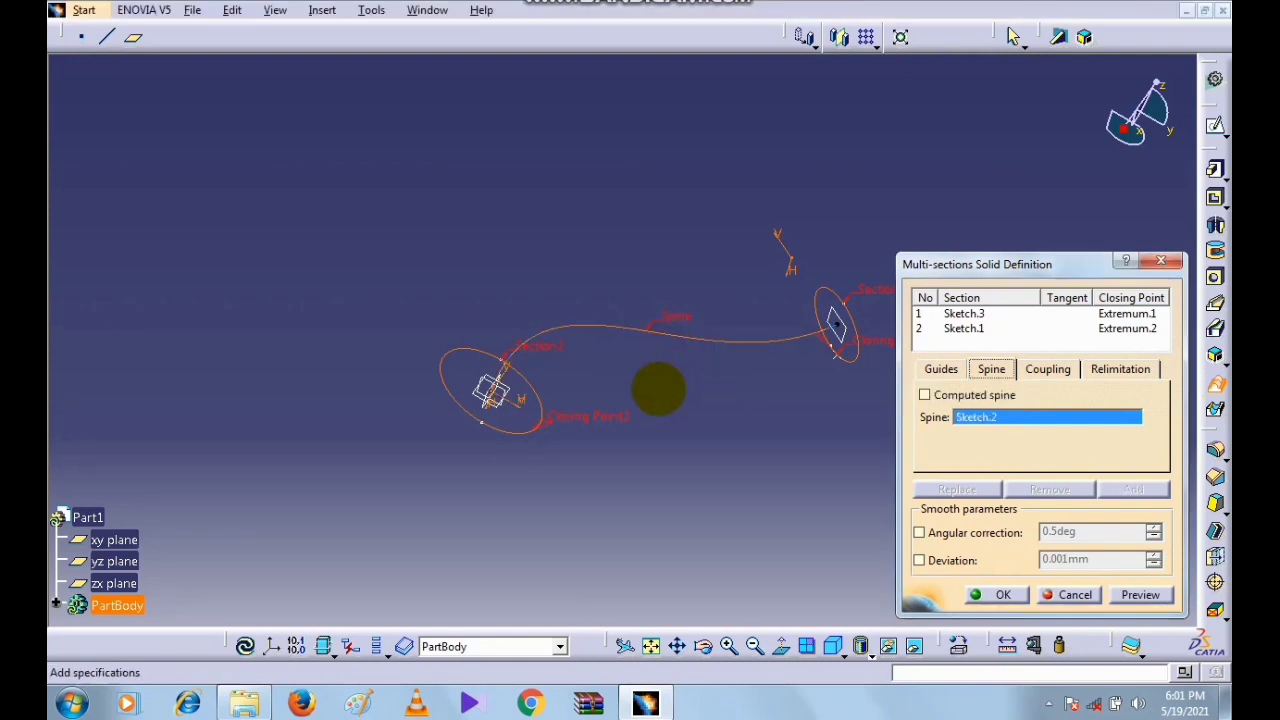
- Reverse the closing point direction of the base circle section and preview the multi-sections solid
{"action": "mouse_move", "coordinate": [720, 411]}
{"action": "middle_mouse_down"}
{"action": "mouse_move", "coordinate": [668, 348]}
{"action": "mouse_move", "coordinate": [634, 423]}
{"action": "mouse_move", "coordinate": [634, 389]}
{"action": "mouse_move", "coordinate": [835, 310]}
{"action": "middle_mouse_up"}
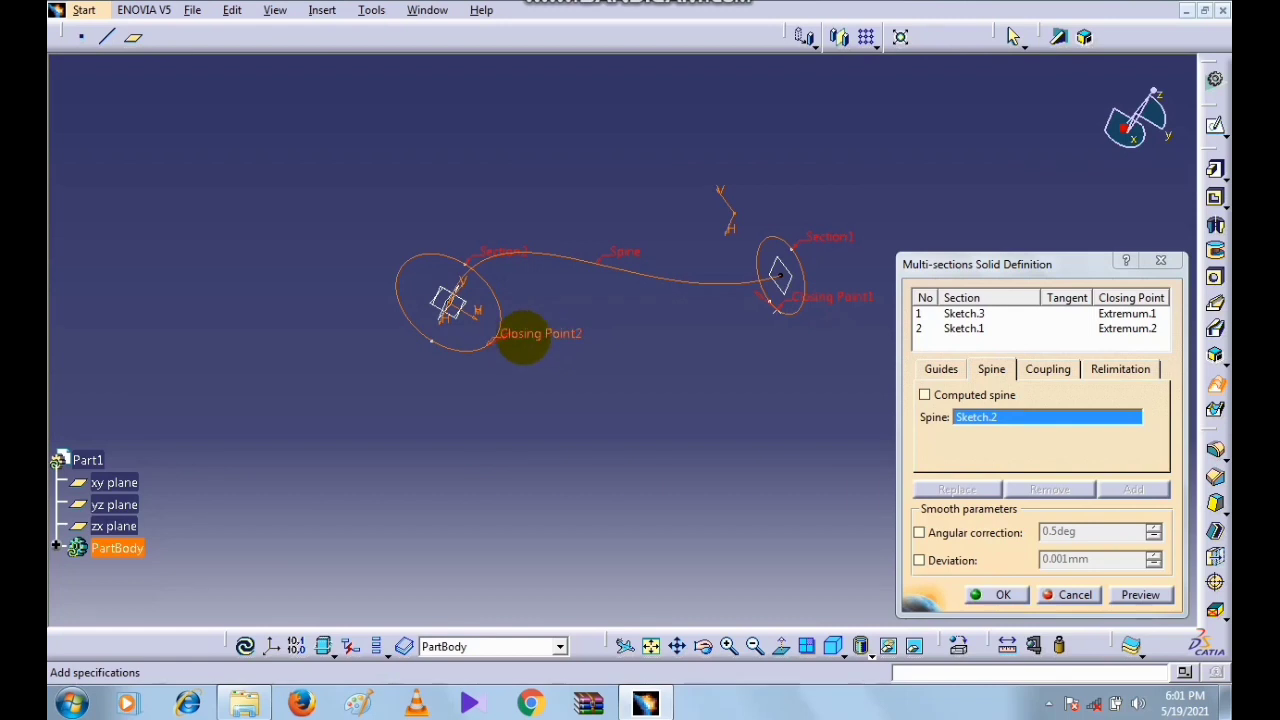
{"action": "left_click", "coordinate": [533, 335]}
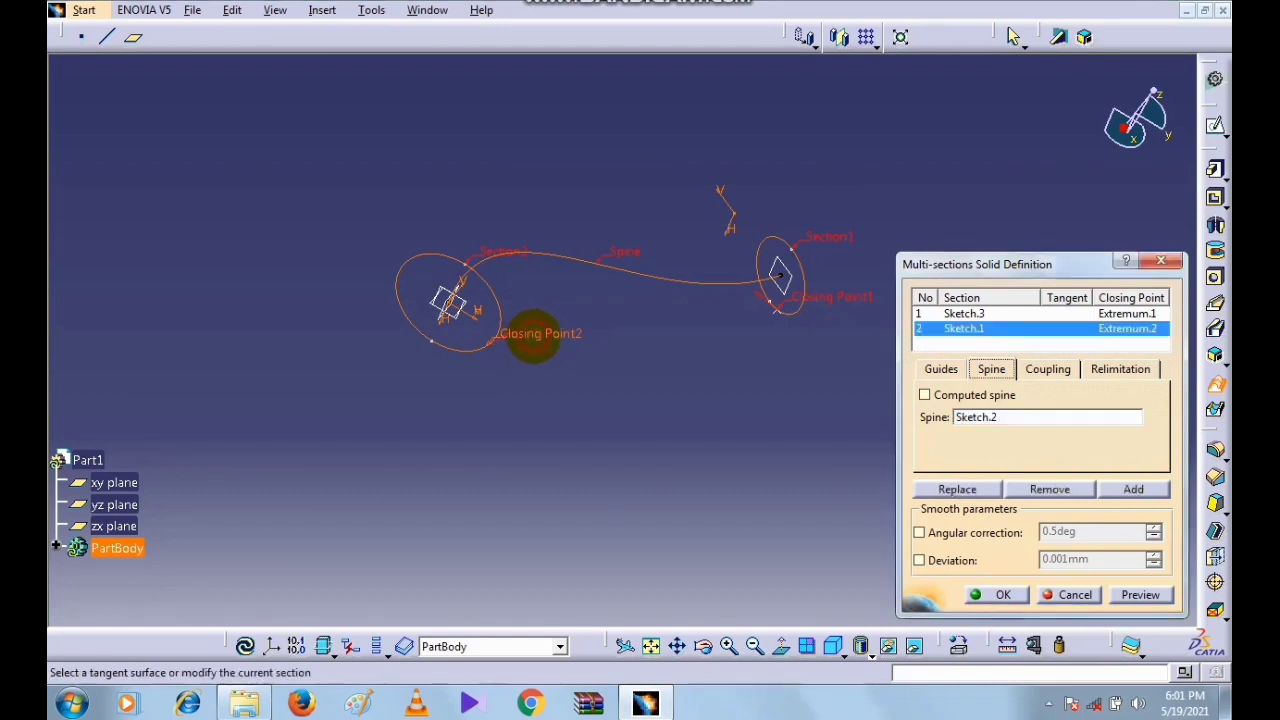
{"action": "left_click", "coordinate": [535, 335]}
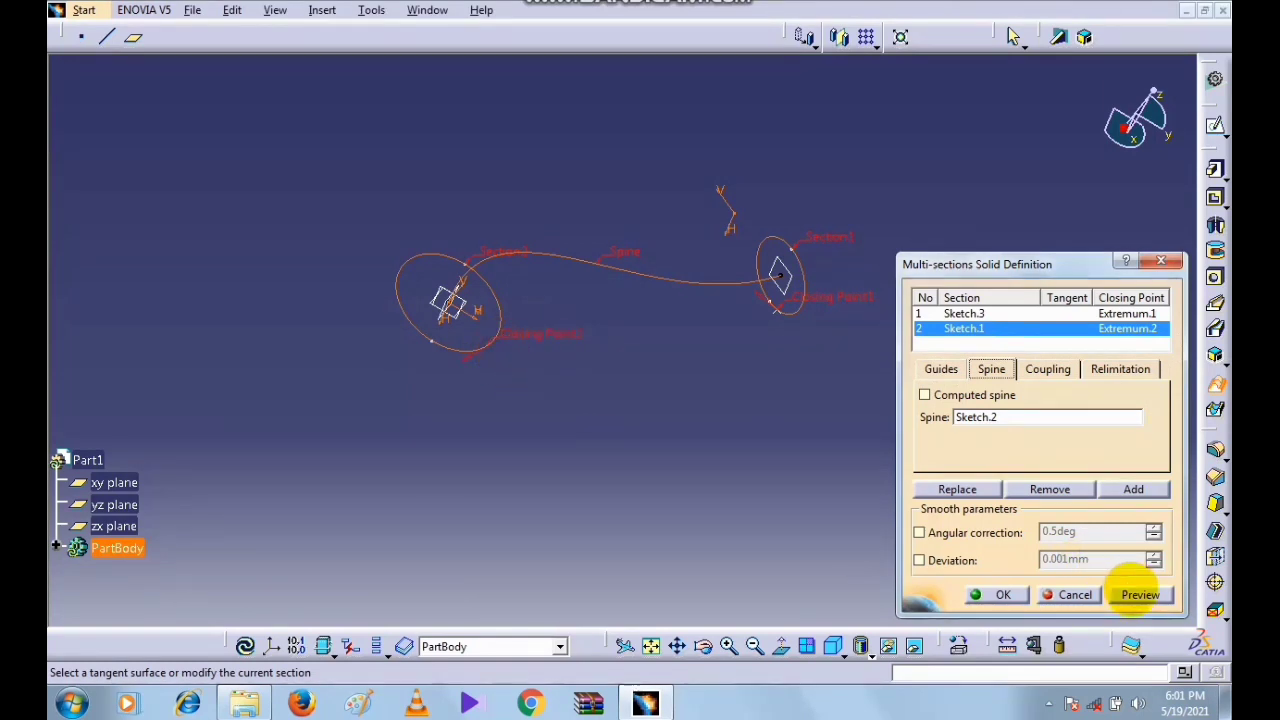
{"action": "left_click", "coordinate": [1138, 594]}
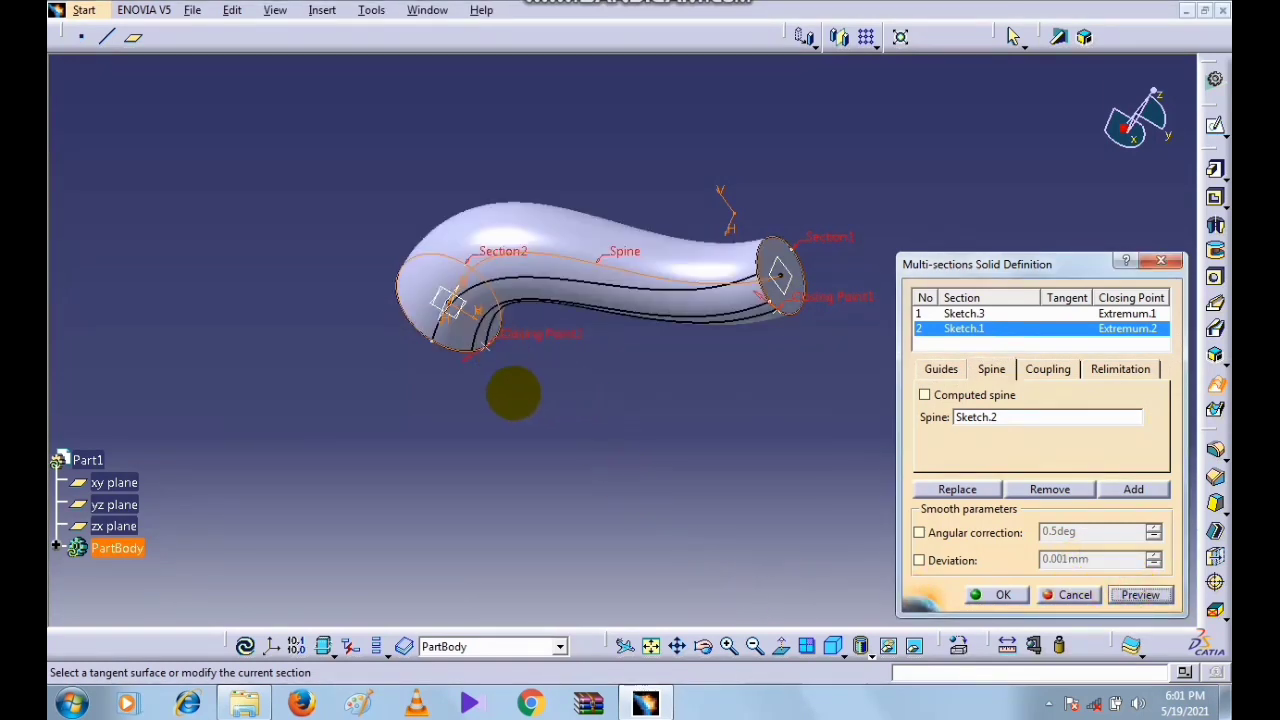
- Accept the multi-sections solid that follows the S-shaped spline and inspect the finished body
{"action": "middle_click_drag", "start_coordinate": [638, 387], "coordinate": [815, 537]}
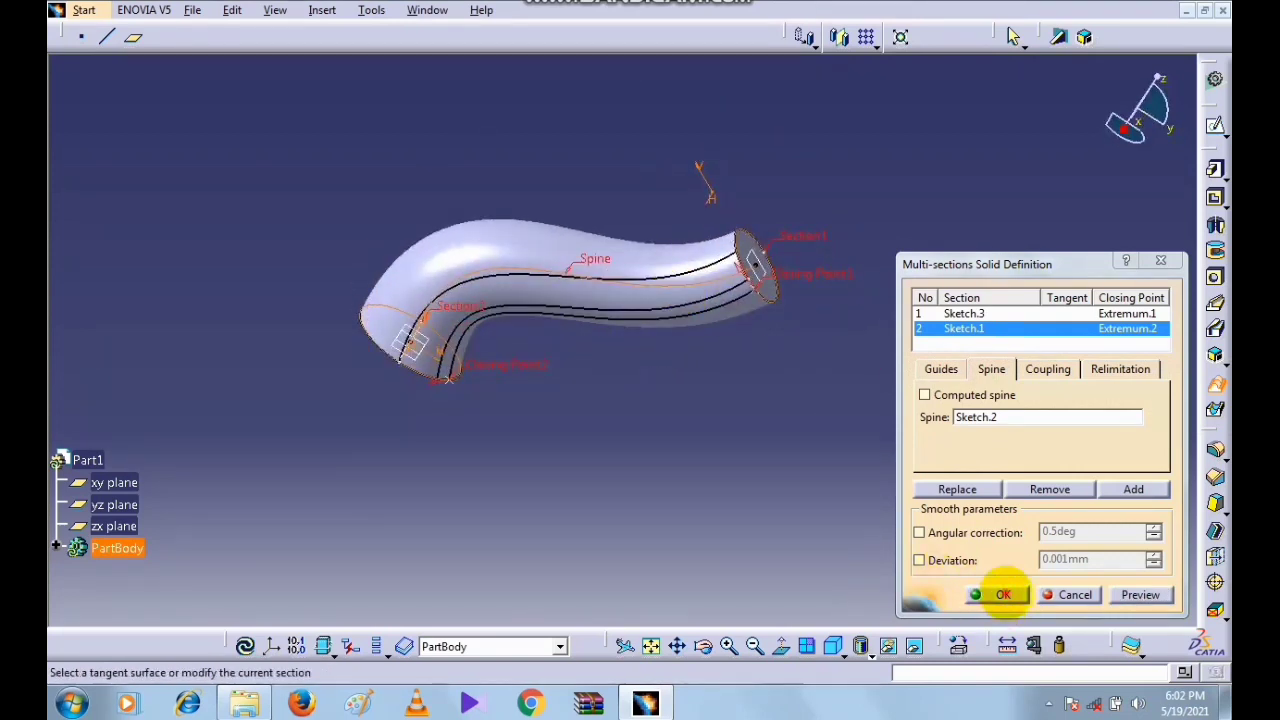
{"action": "left_click", "coordinate": [1003, 594]}
{"action": "middle_click_drag", "start_coordinate": [935, 346], "coordinate": [847, 355]}
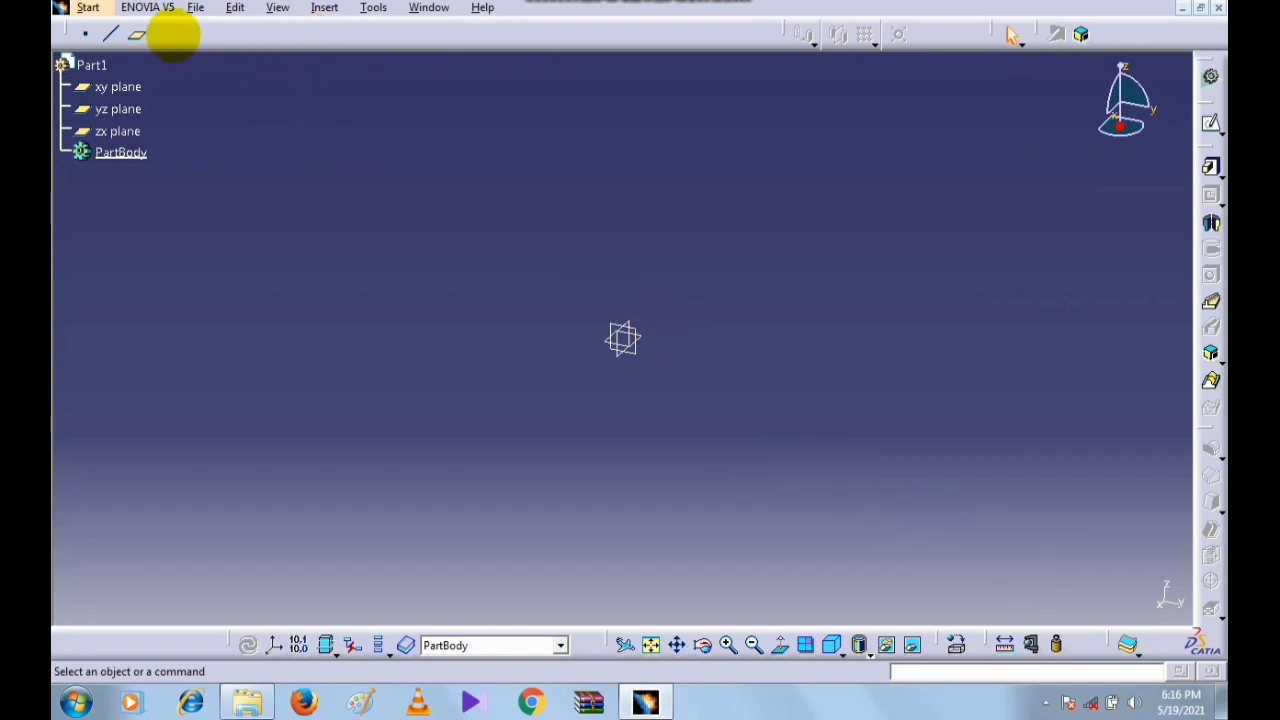
- In the empty part, create a reference plane offset 150 mm from the zx plane
{"action": "left_click", "coordinate": [137, 34]}
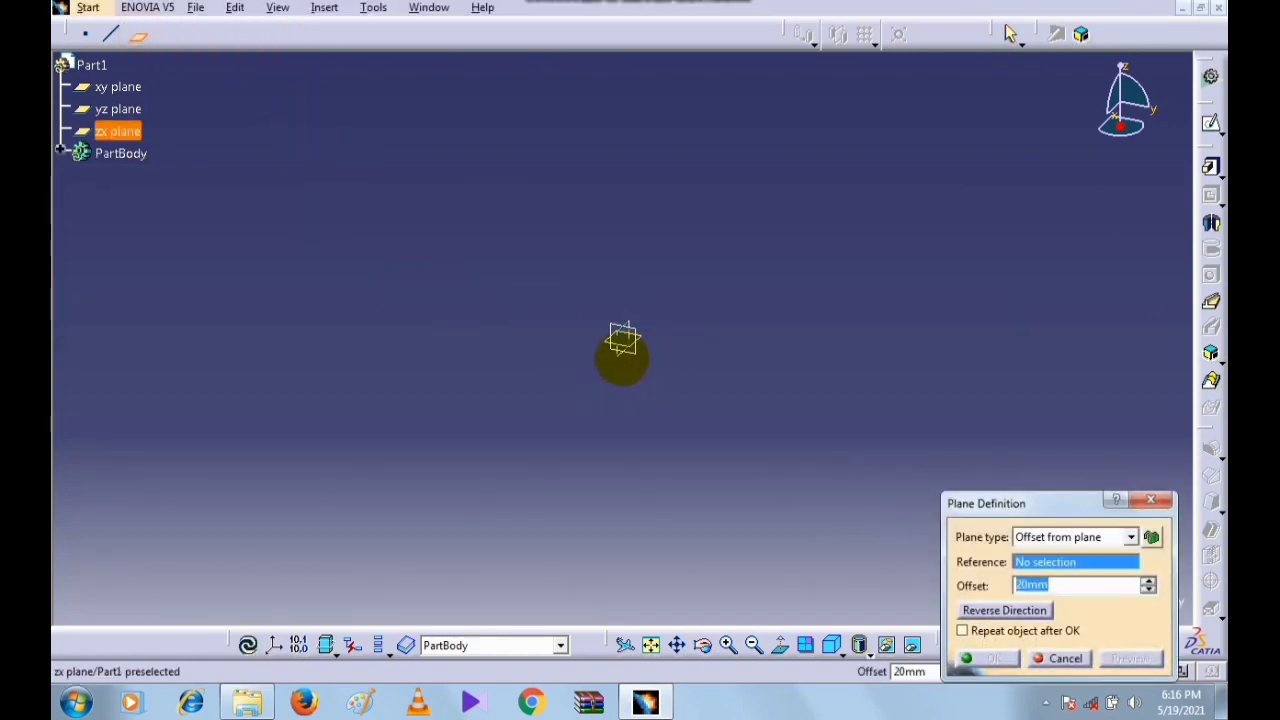
{"action": "left_click", "coordinate": [623, 352]}
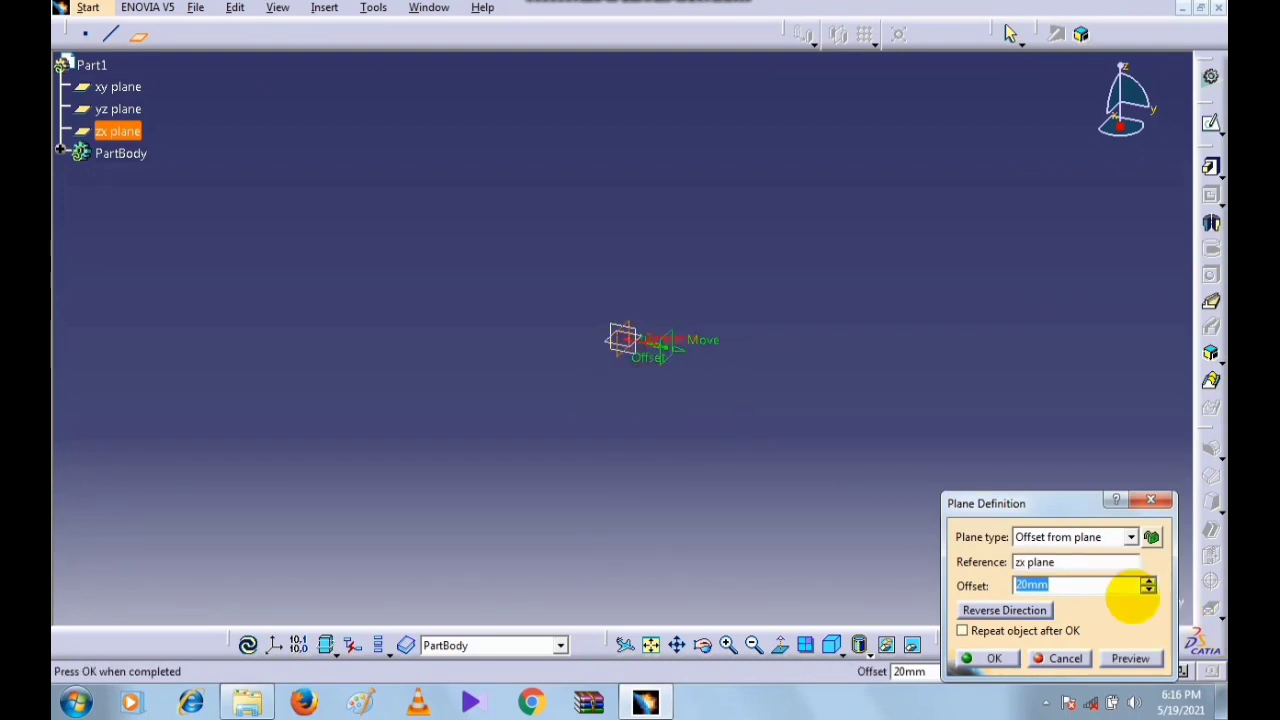
{"action": "type", "text": "15"}
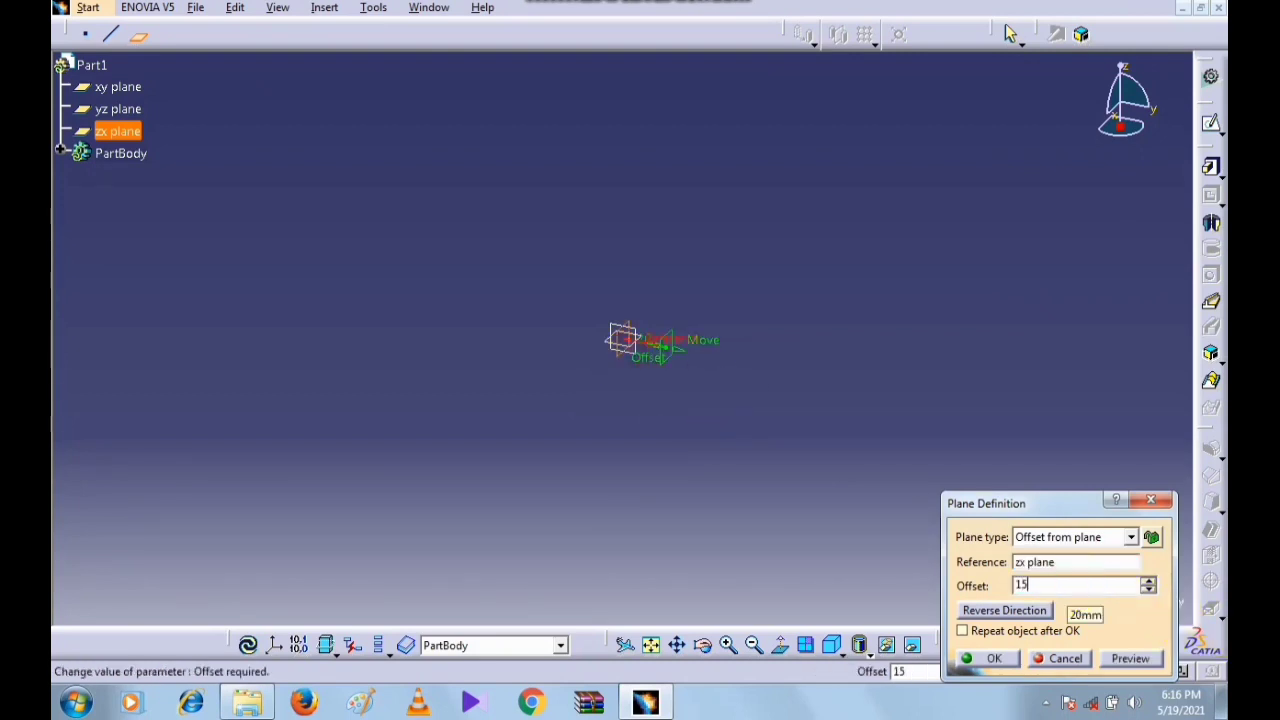
{"action": "type", "text": "0"}
{"action": "left_click", "coordinate": [1129, 658]}
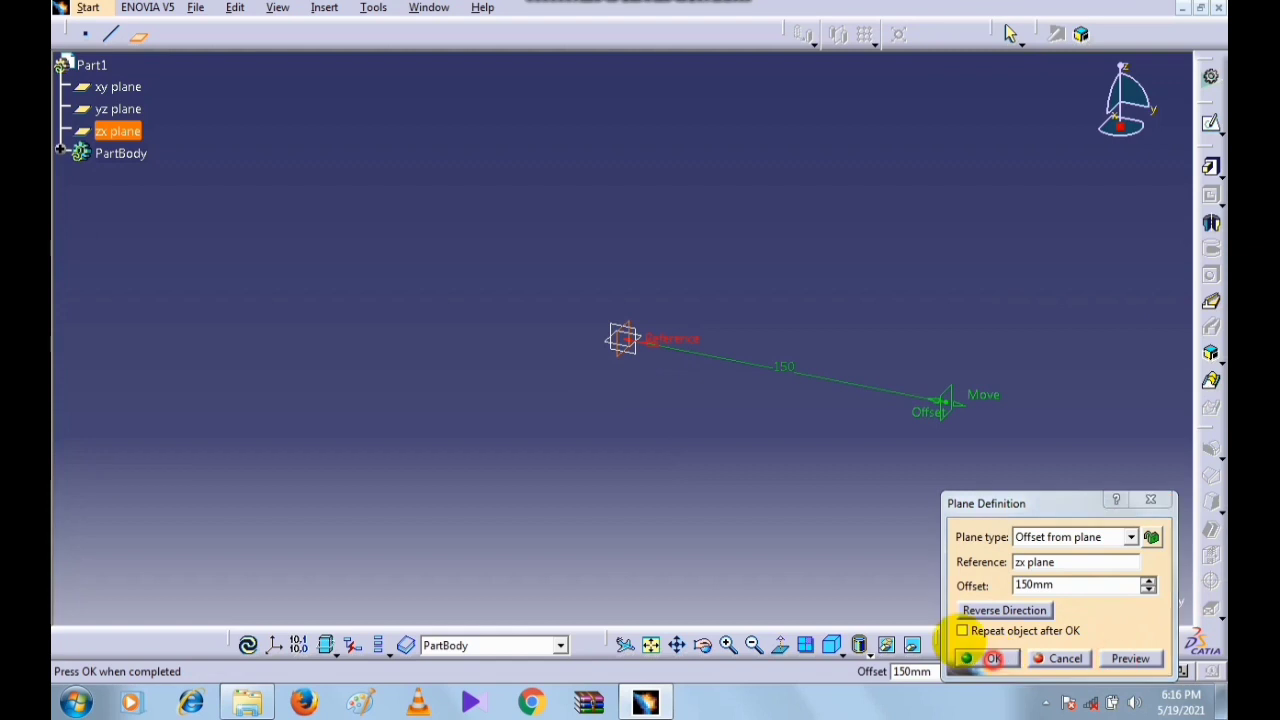
{"action": "left_click", "coordinate": [990, 658]}
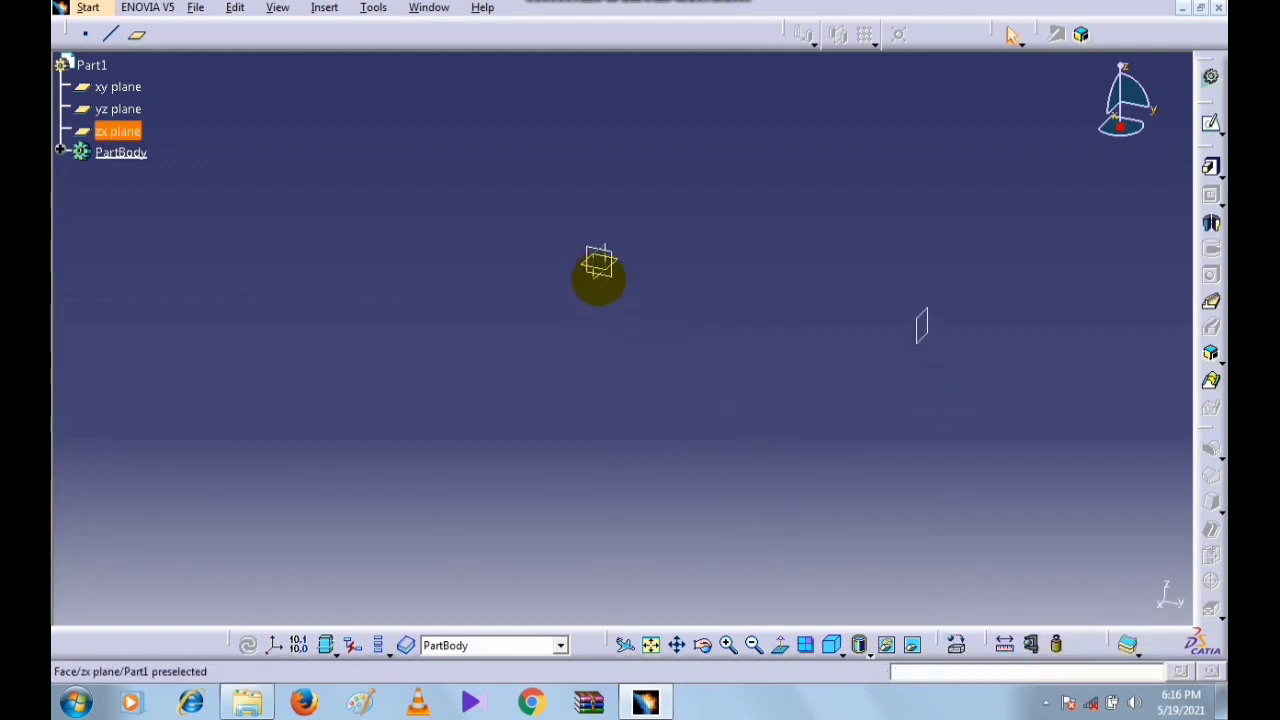
- Sketch a circle with a radius of about 48 mm centred on the origin of the zx plane and exit the sketch
{"action": "left_click", "coordinate": [598, 268]}
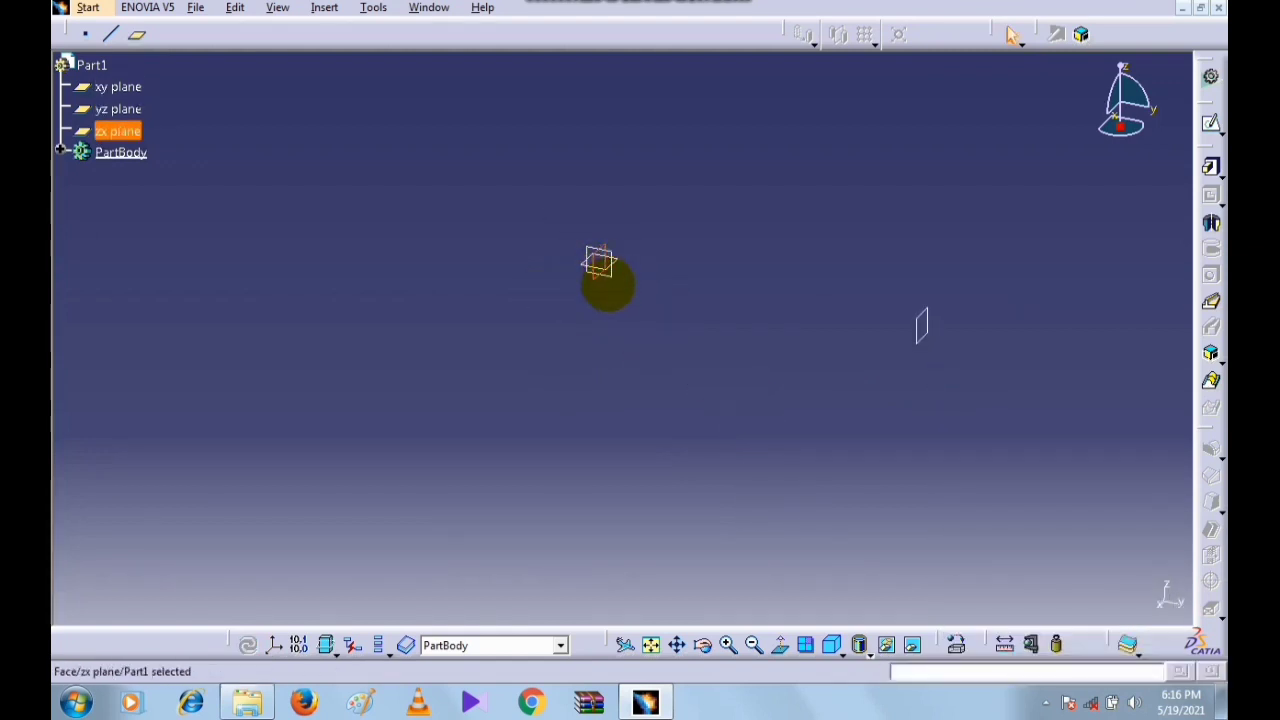
{"action": "left_click", "coordinate": [1210, 128]}
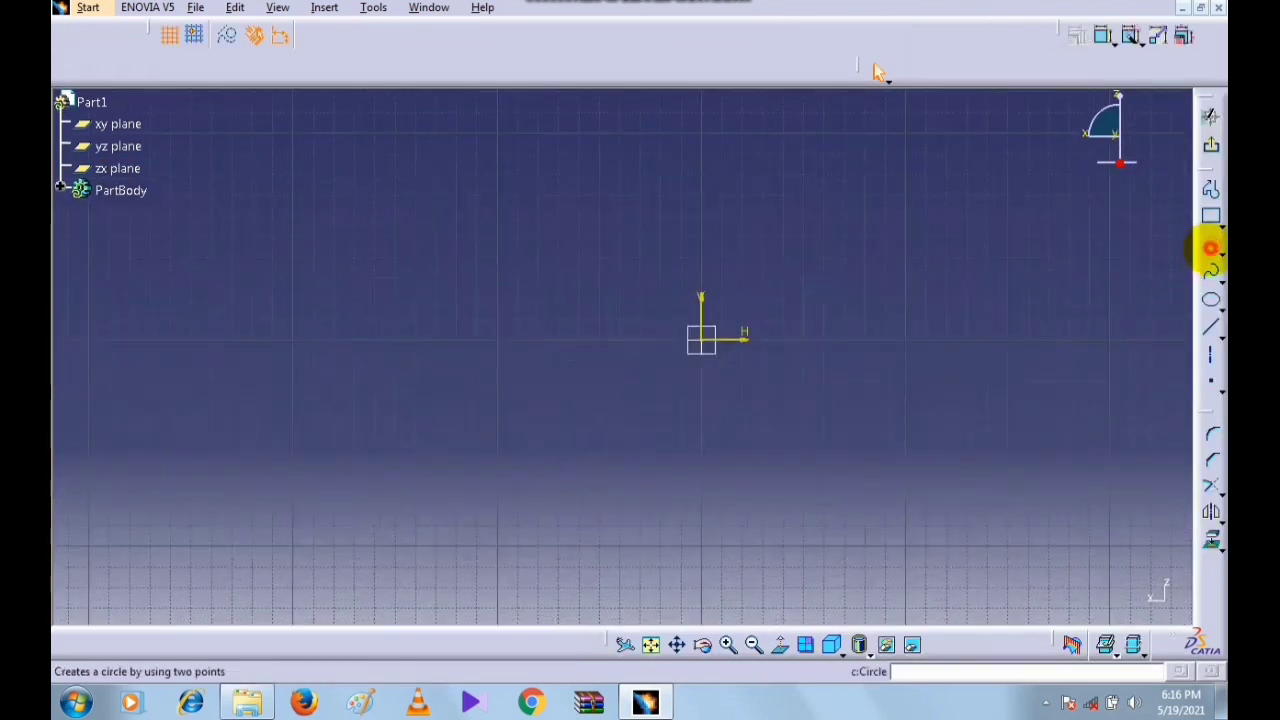
{"action": "left_click", "coordinate": [1210, 248]}
{"action": "left_click", "coordinate": [701, 340]}
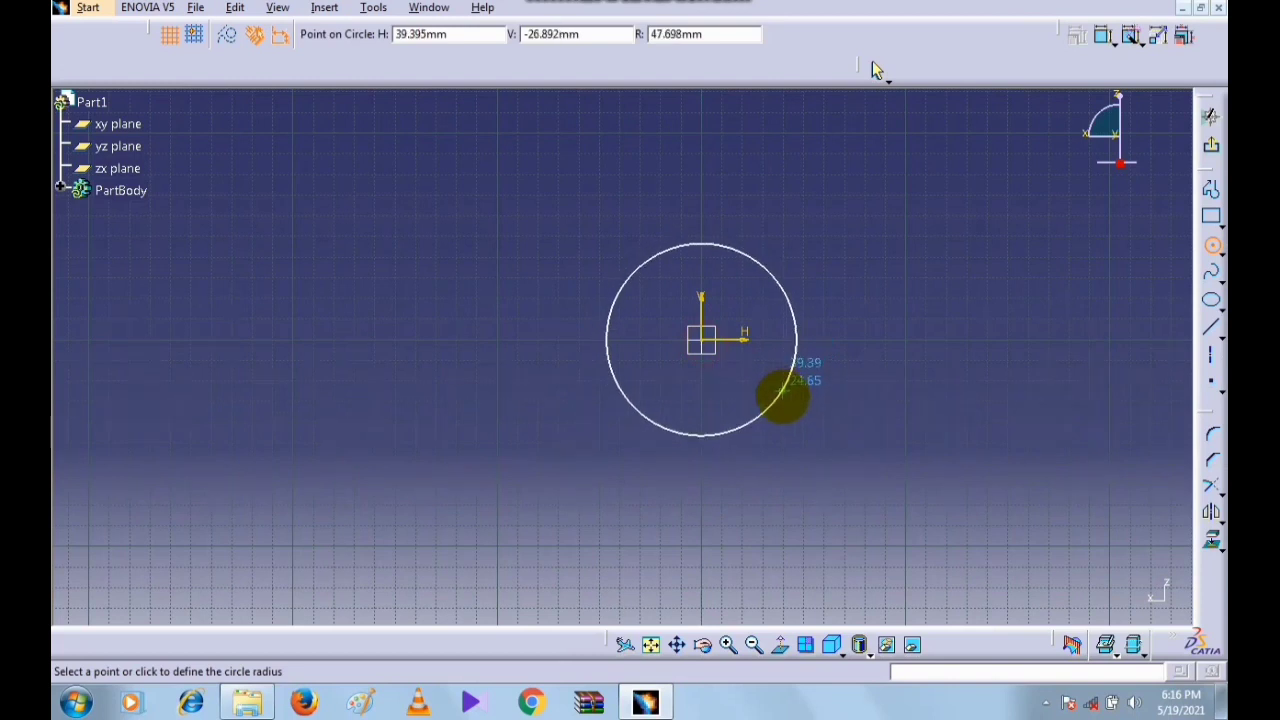
{"action": "left_click", "coordinate": [780, 396]}
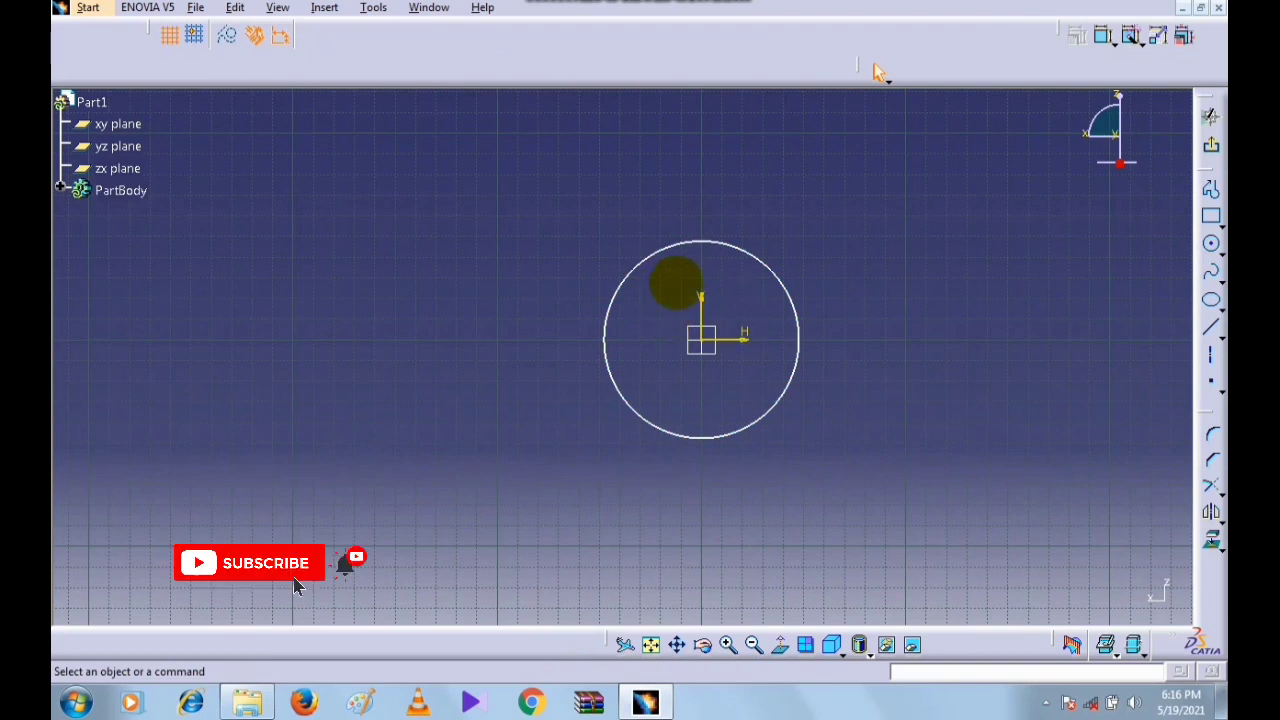
{"action": "left_click", "coordinate": [1212, 147]}
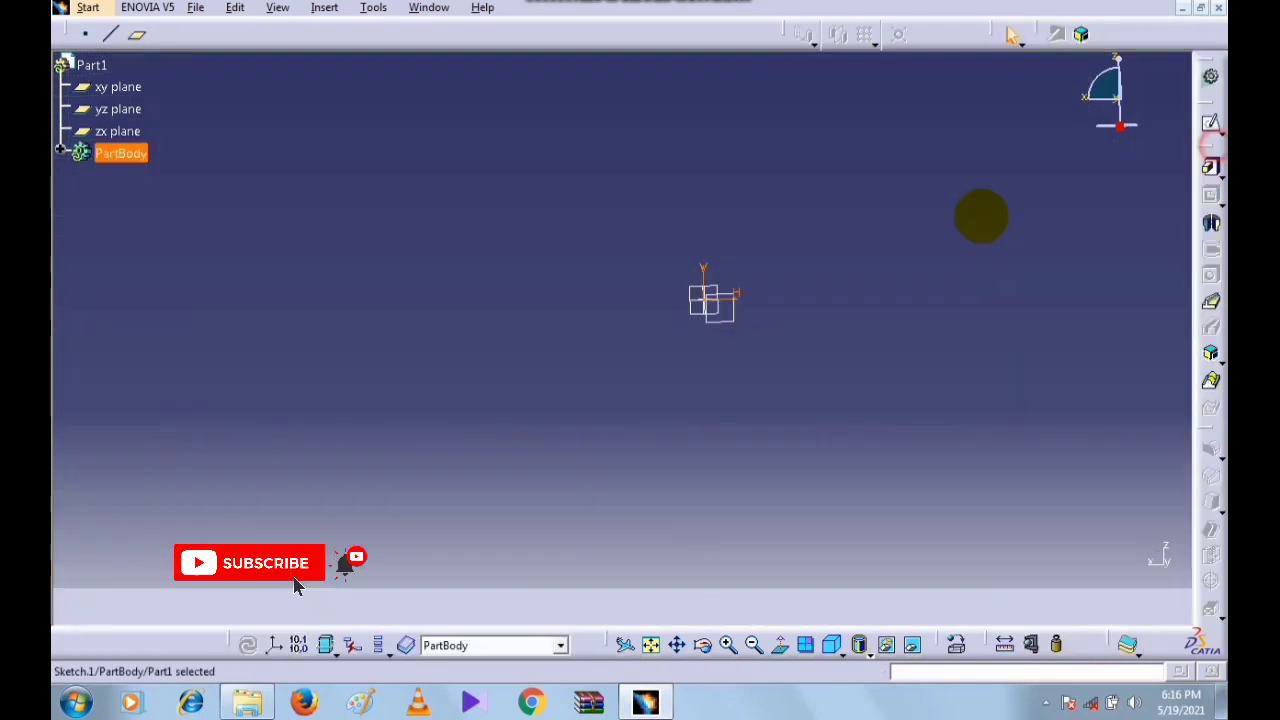
- Create an on-curve point near the top of the circle at a geodesic length of 284.042 mm
{"action": "left_click", "coordinate": [86, 34]}
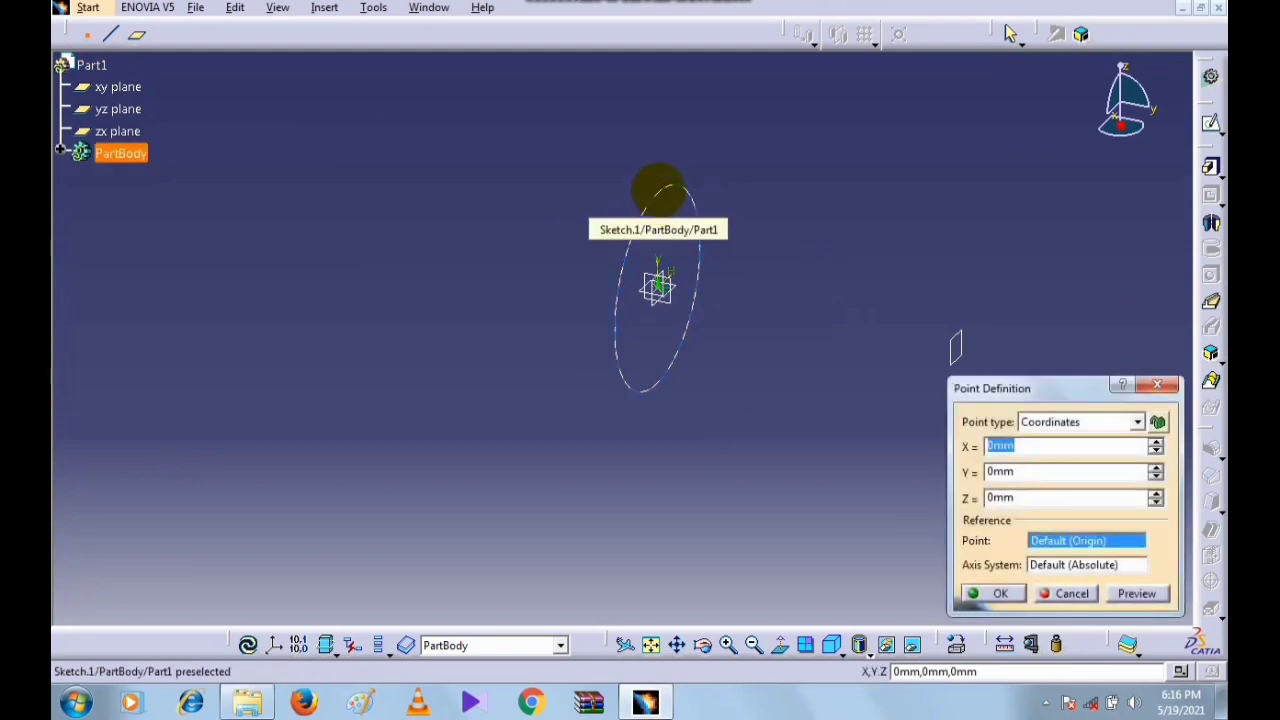
{"action": "left_click", "coordinate": [660, 190]}
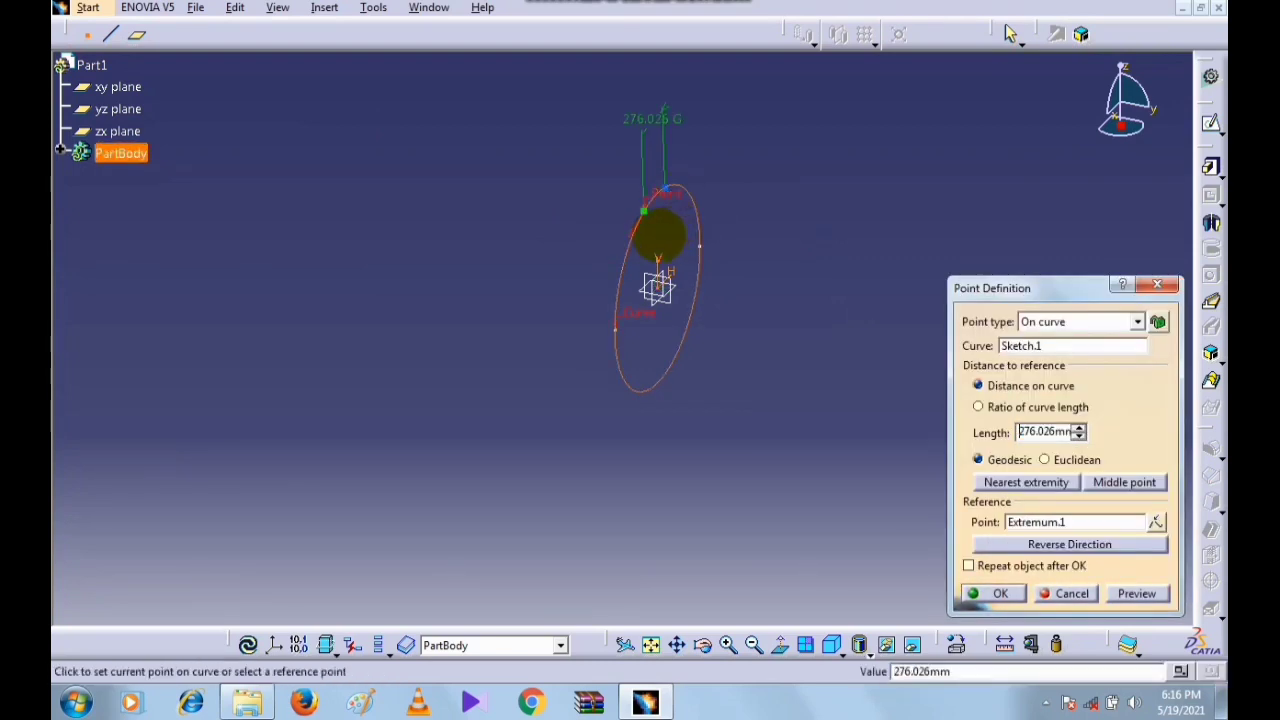
{"action": "left_click_drag", "start_coordinate": [645, 209], "coordinate": [656, 197]}
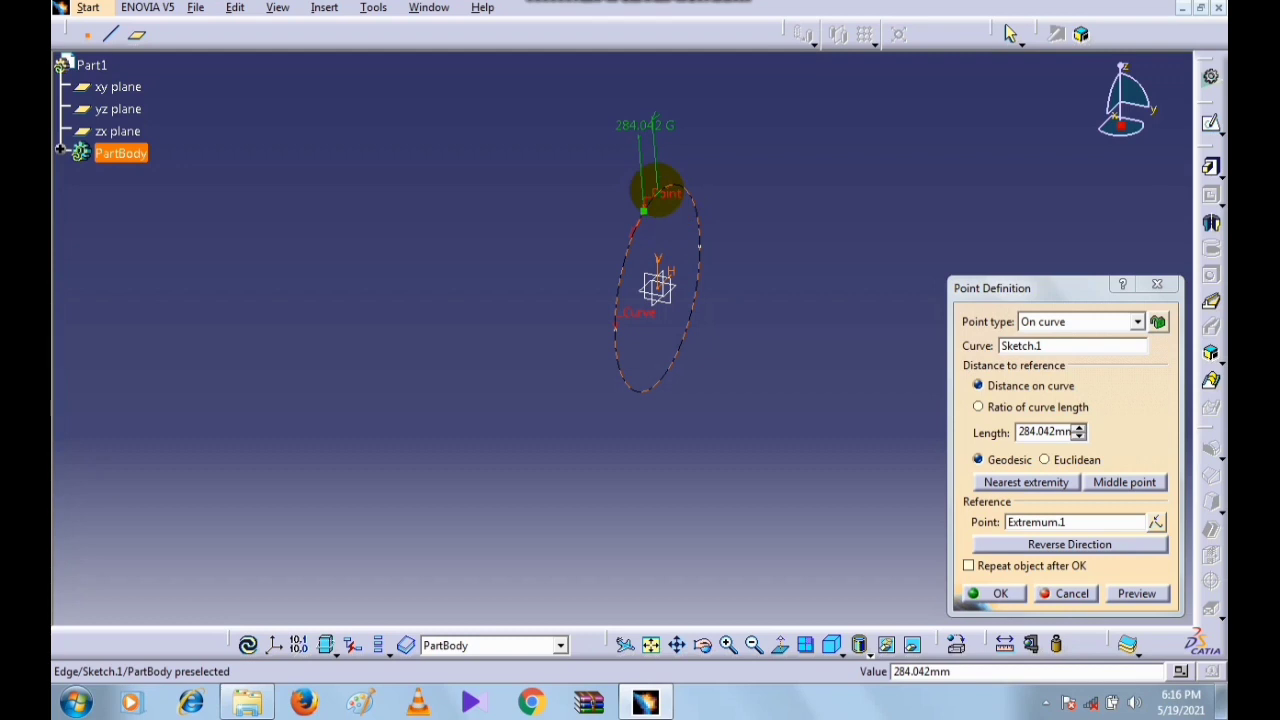
{"action": "left_click", "coordinate": [1137, 593]}
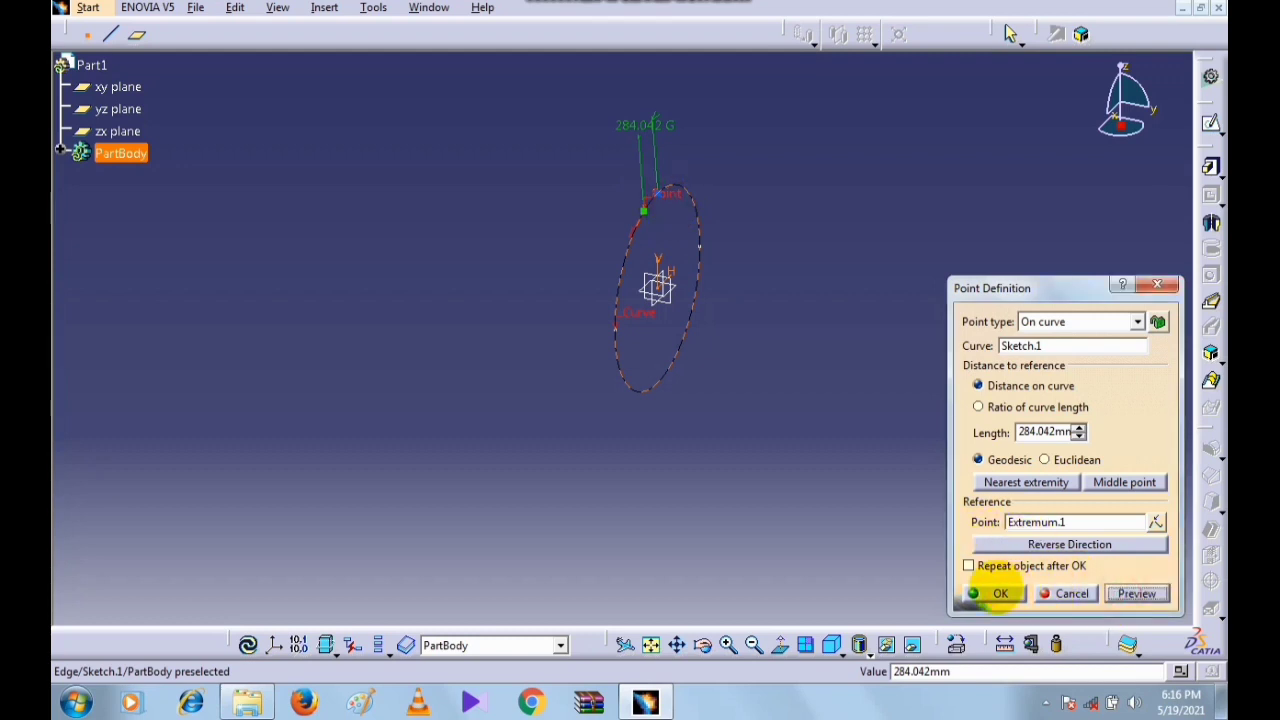
{"action": "left_click", "coordinate": [1000, 593]}
- Add an on-curve point at the circle's left quadrant, 59.577 mm along the curve
{"action": "middle_click_drag", "start_coordinate": [822, 312], "coordinate": [635, 405]}
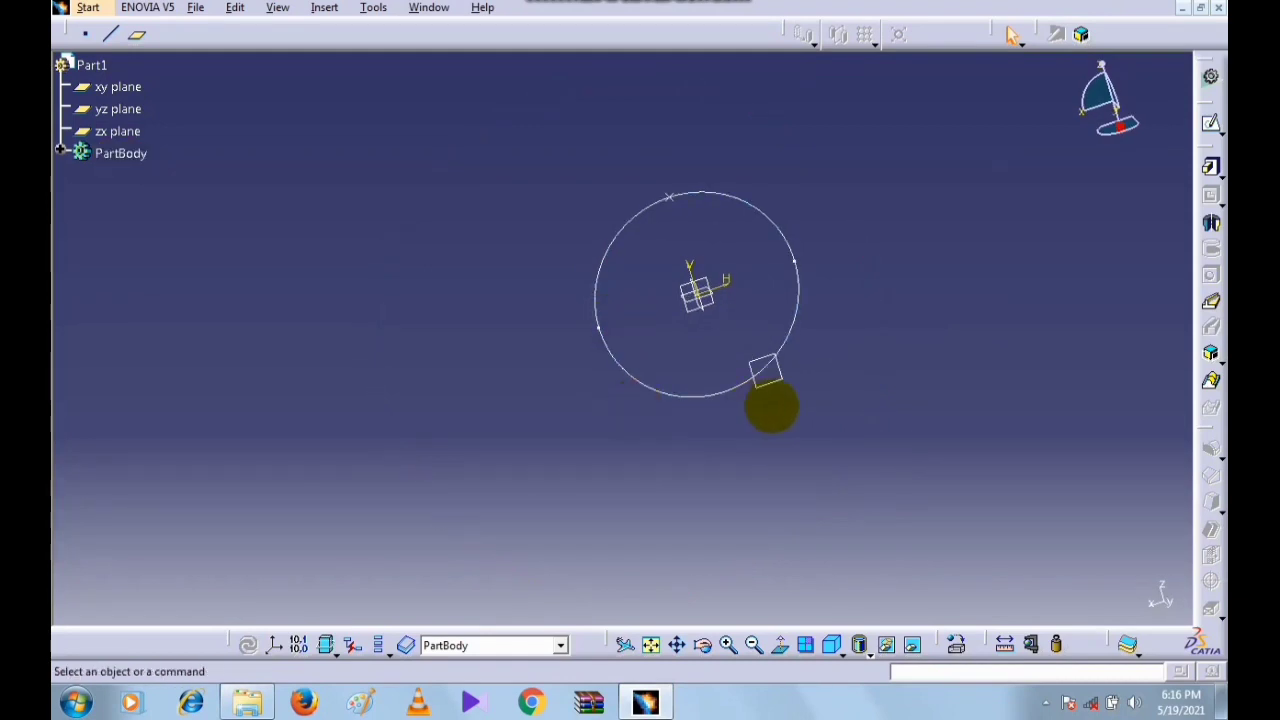
{"action": "left_click", "coordinate": [87, 36]}
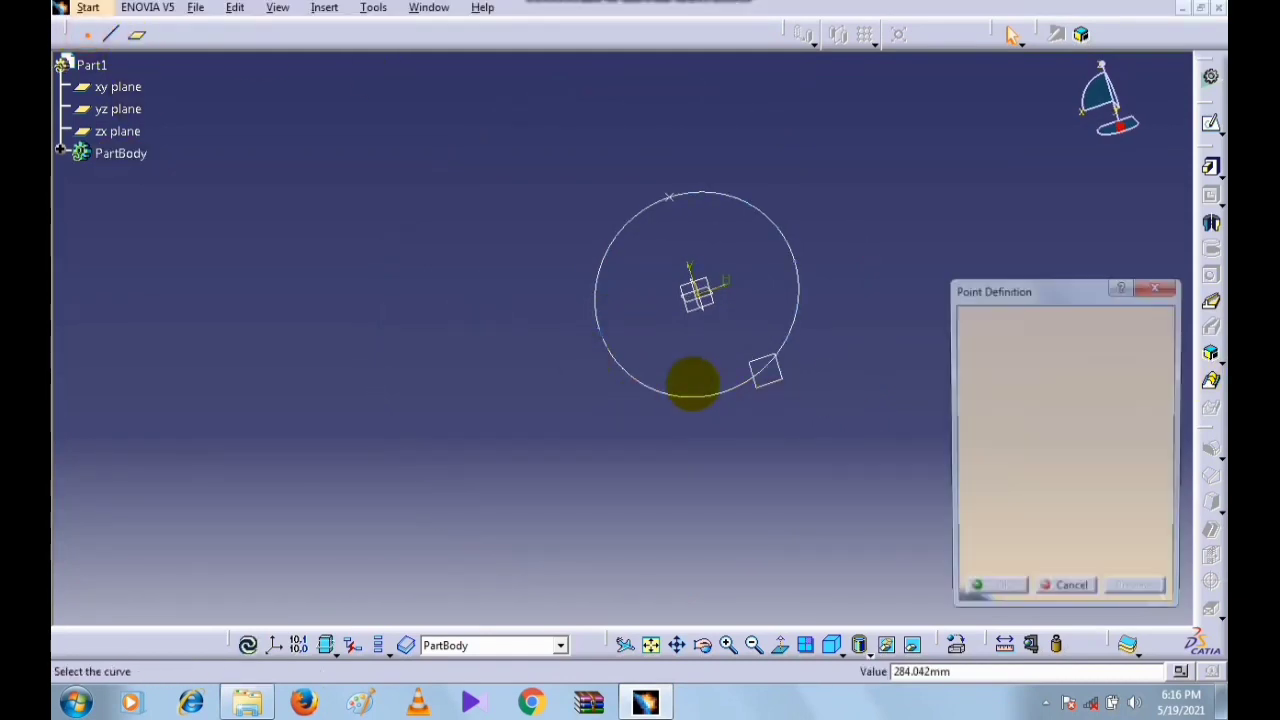
{"action": "left_click", "coordinate": [597, 326]}
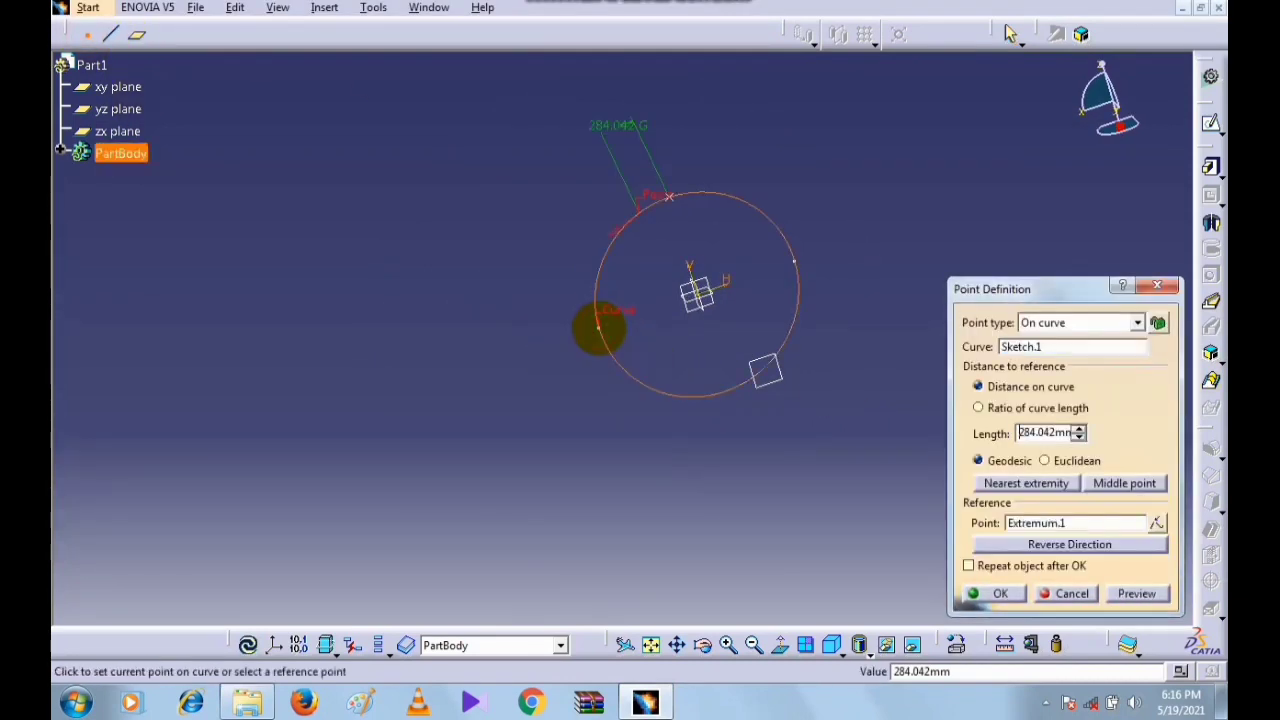
{"action": "left_click", "coordinate": [597, 326]}
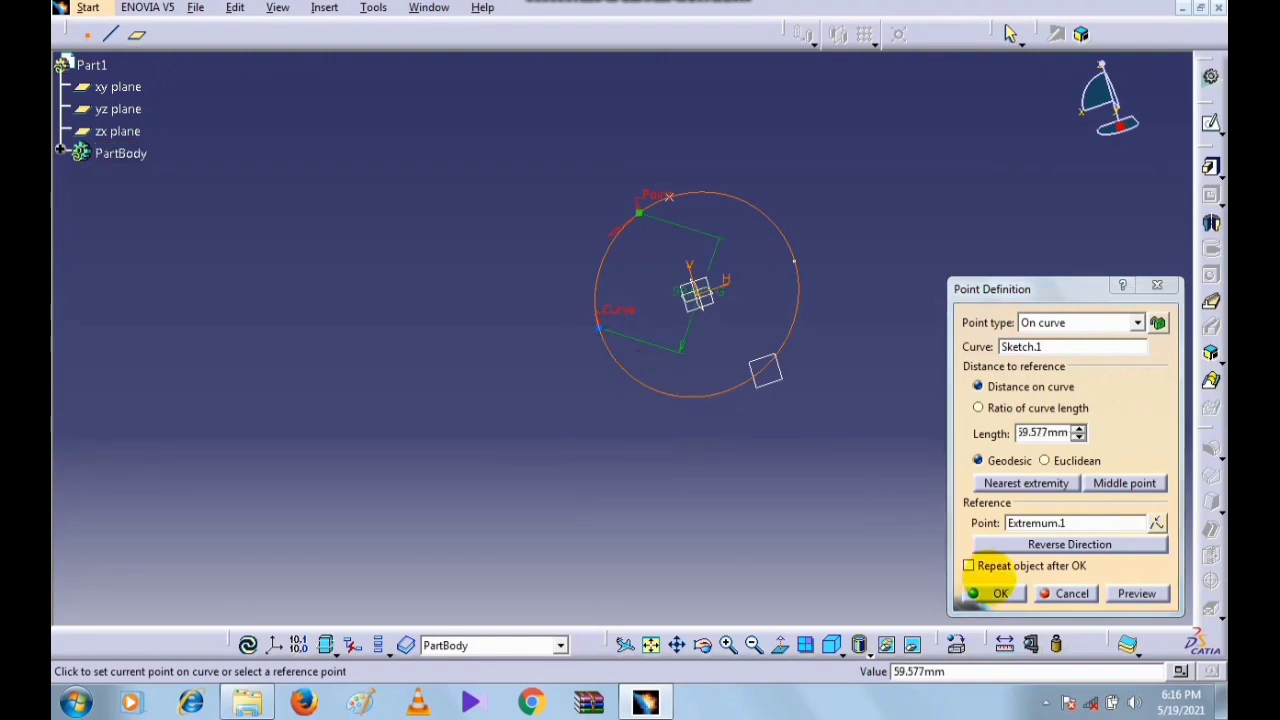
{"action": "left_click", "coordinate": [1000, 593]}
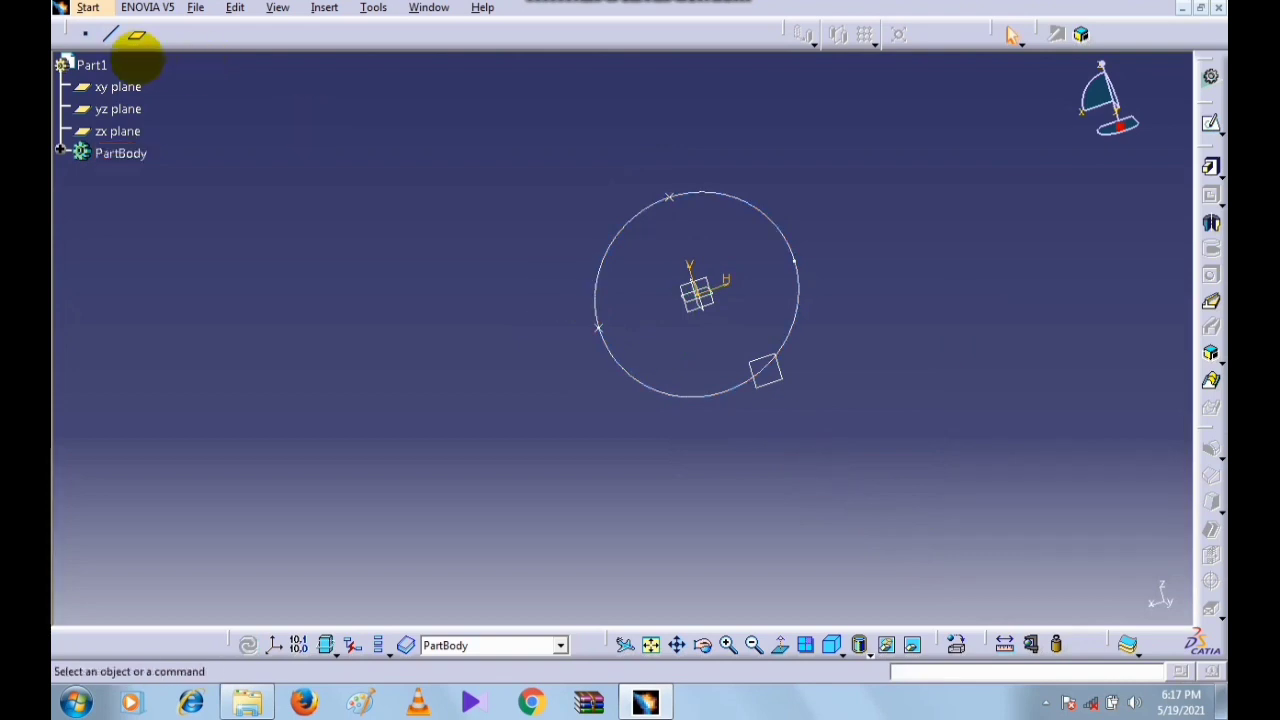
- Add an on-curve point at the circle's right quadrant, 209.426 mm along the curve
{"action": "left_click", "coordinate": [88, 34]}
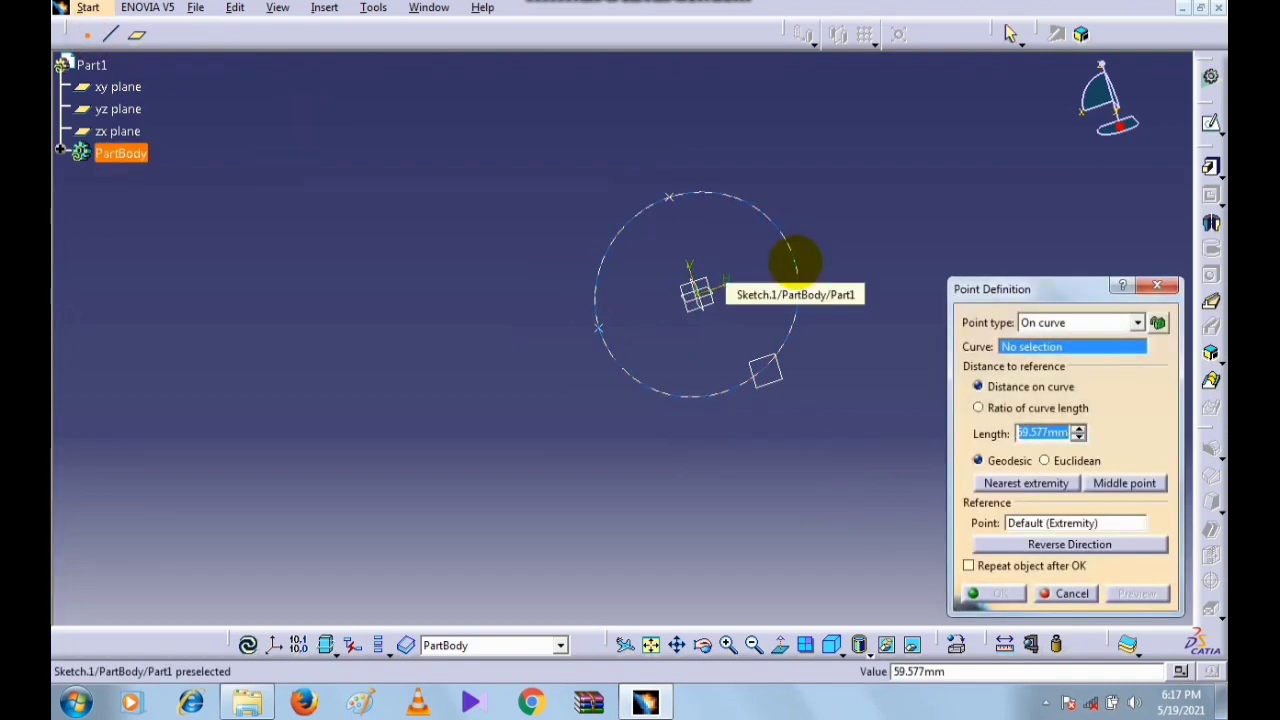
{"action": "left_click", "coordinate": [795, 262]}
{"action": "left_click", "coordinate": [795, 262]}
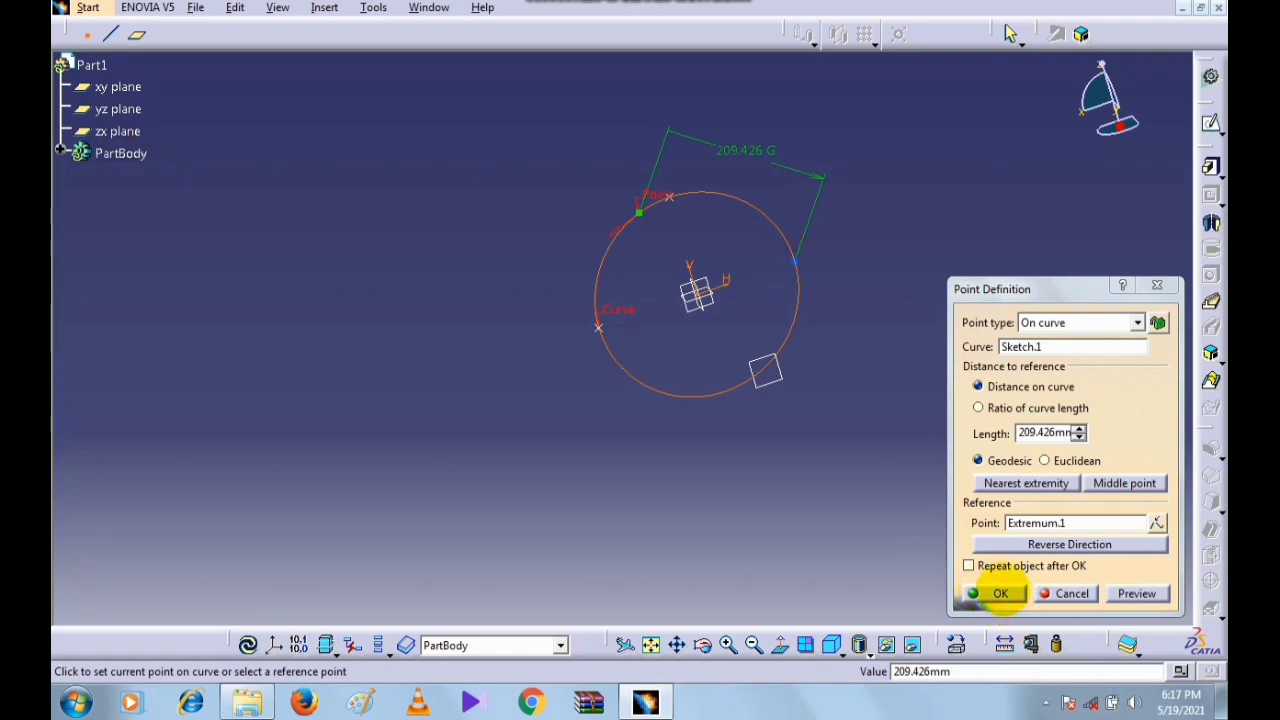
{"action": "left_click", "coordinate": [1000, 593]}
- Add a fourth on-curve point near the bottom of the circle, 136.66 mm along the curve
{"action": "left_click", "coordinate": [85, 34]}
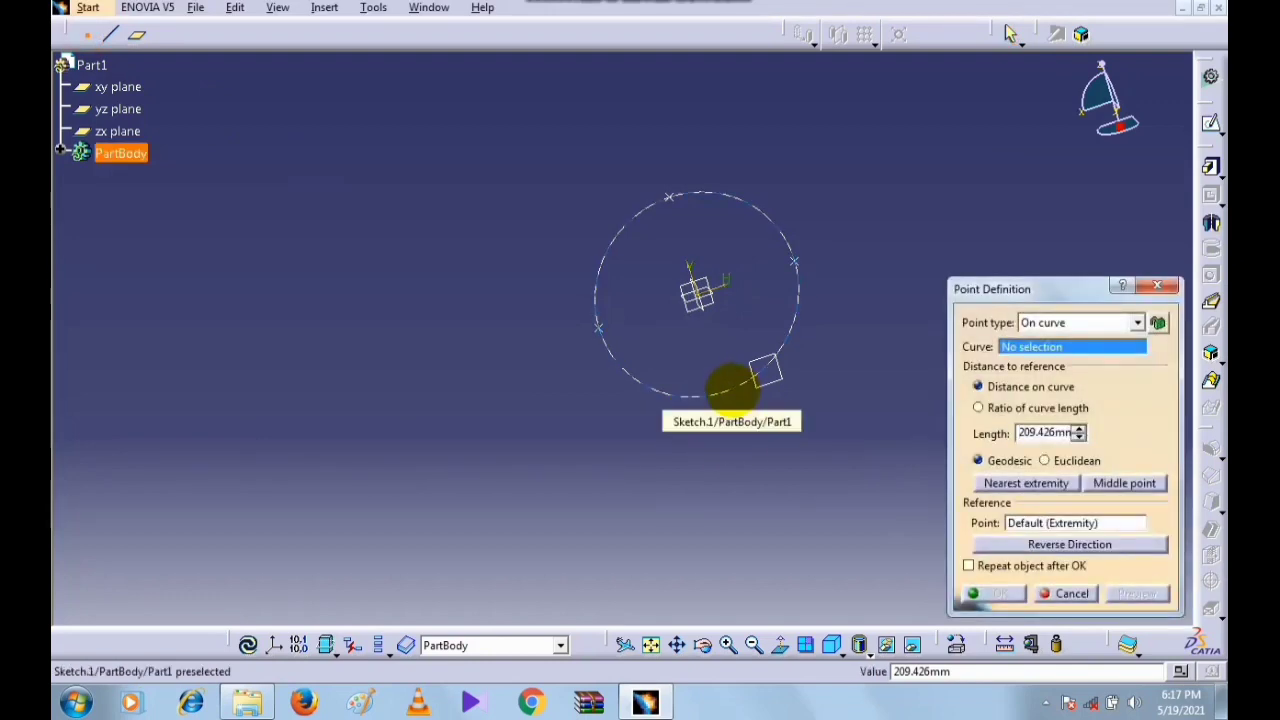
{"action": "left_click", "coordinate": [732, 389]}
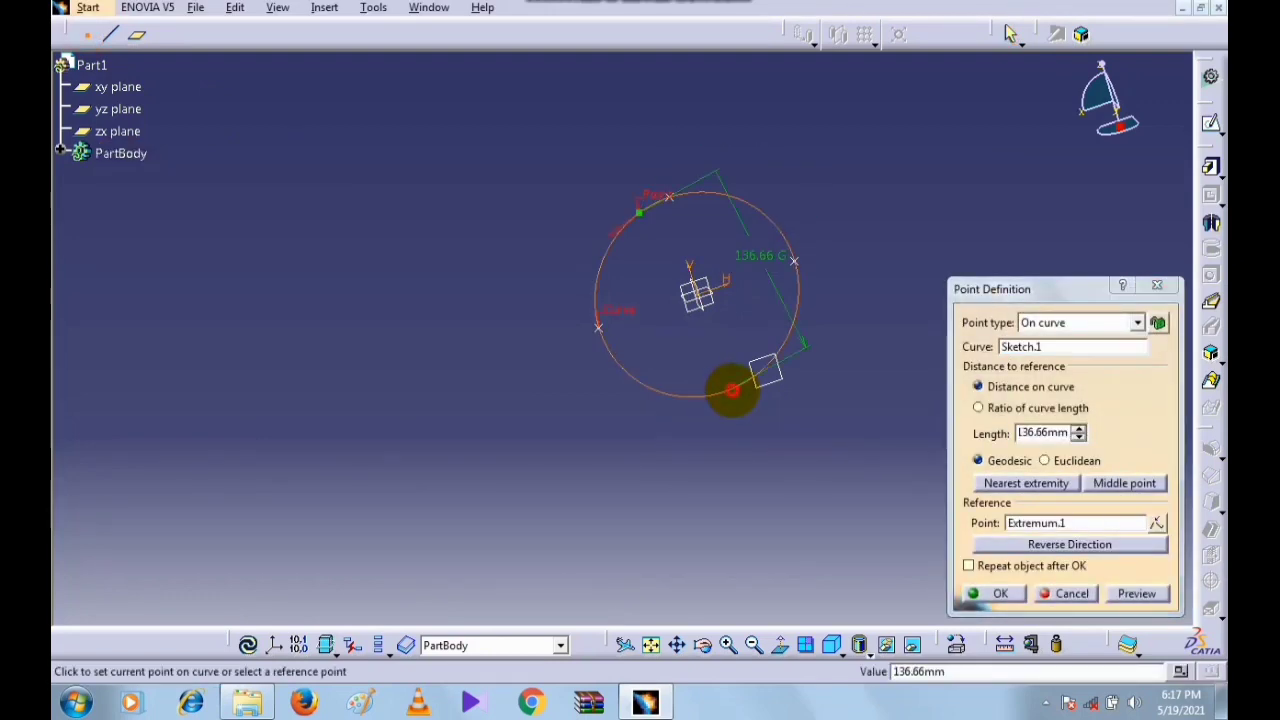
{"action": "left_click", "coordinate": [995, 593]}
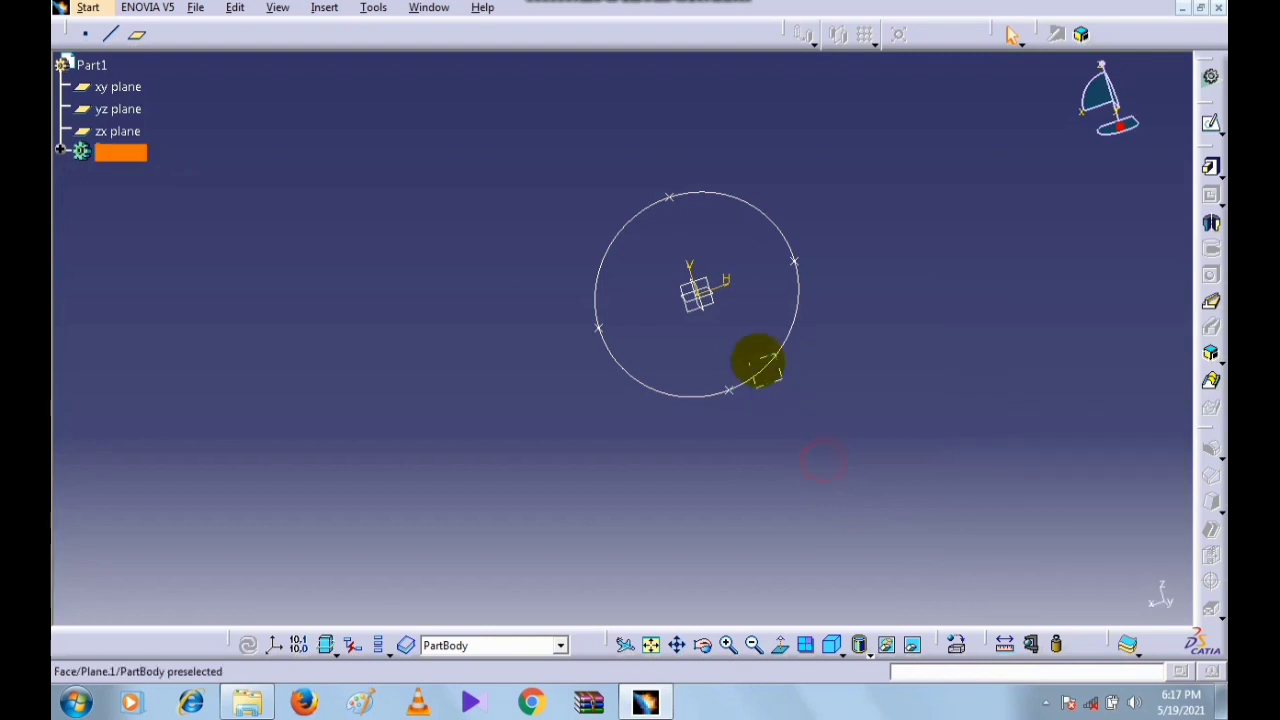
- Sketch a rectangle enclosing the circle's outline on the offset plane and exit the sketch
{"action": "middle_click_drag", "start_coordinate": [494, 349], "coordinate": [740, 388]}
{"action": "left_click", "coordinate": [958, 358]}
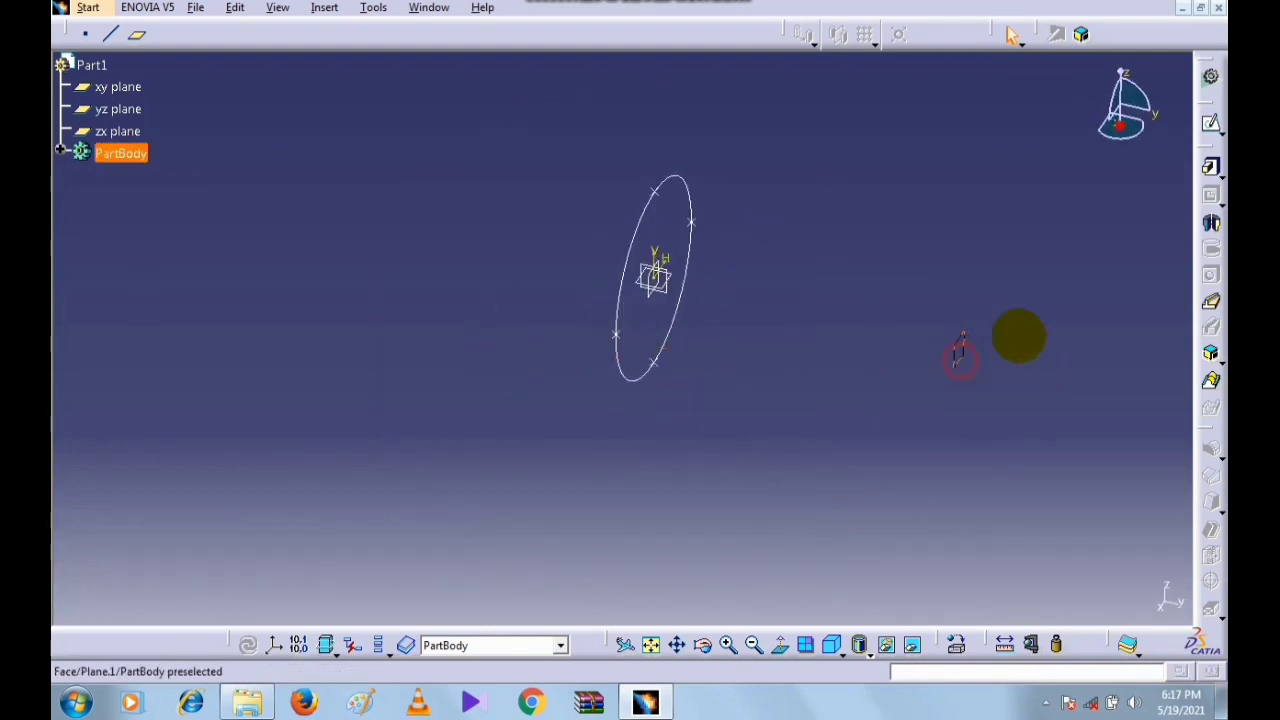
{"action": "left_click", "coordinate": [1211, 124]}
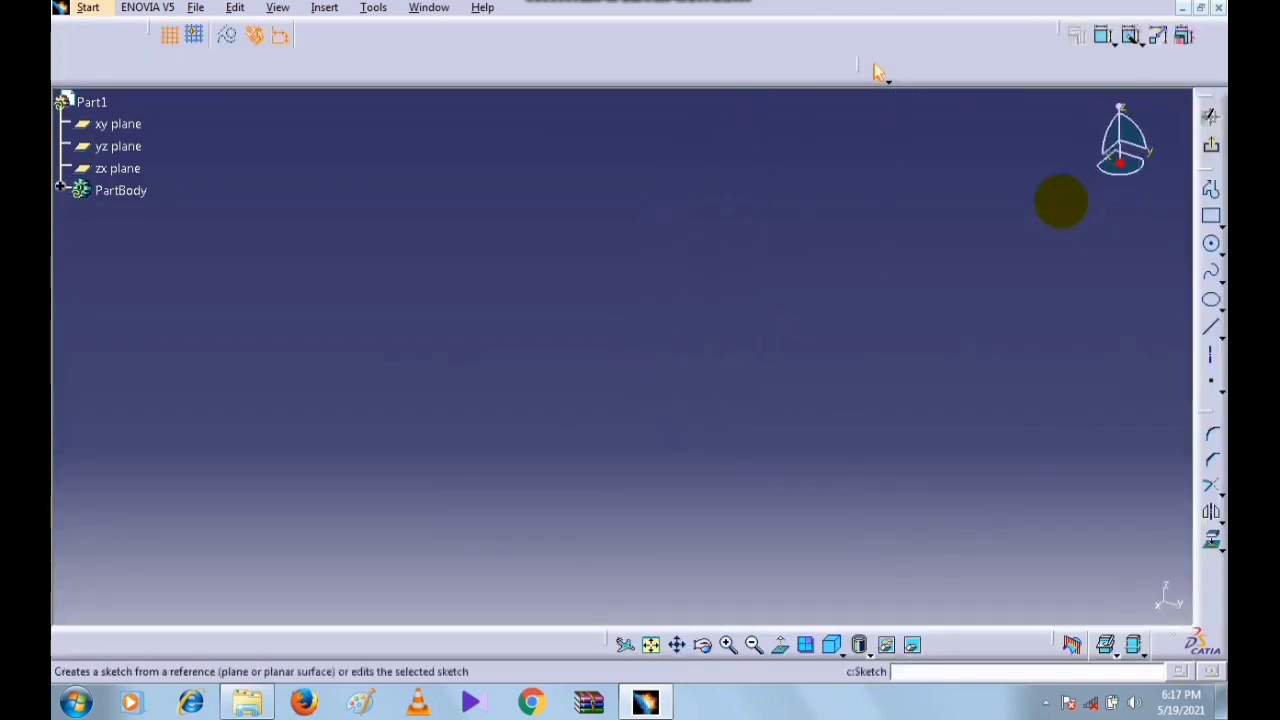
{"action": "left_click", "coordinate": [652, 645]}
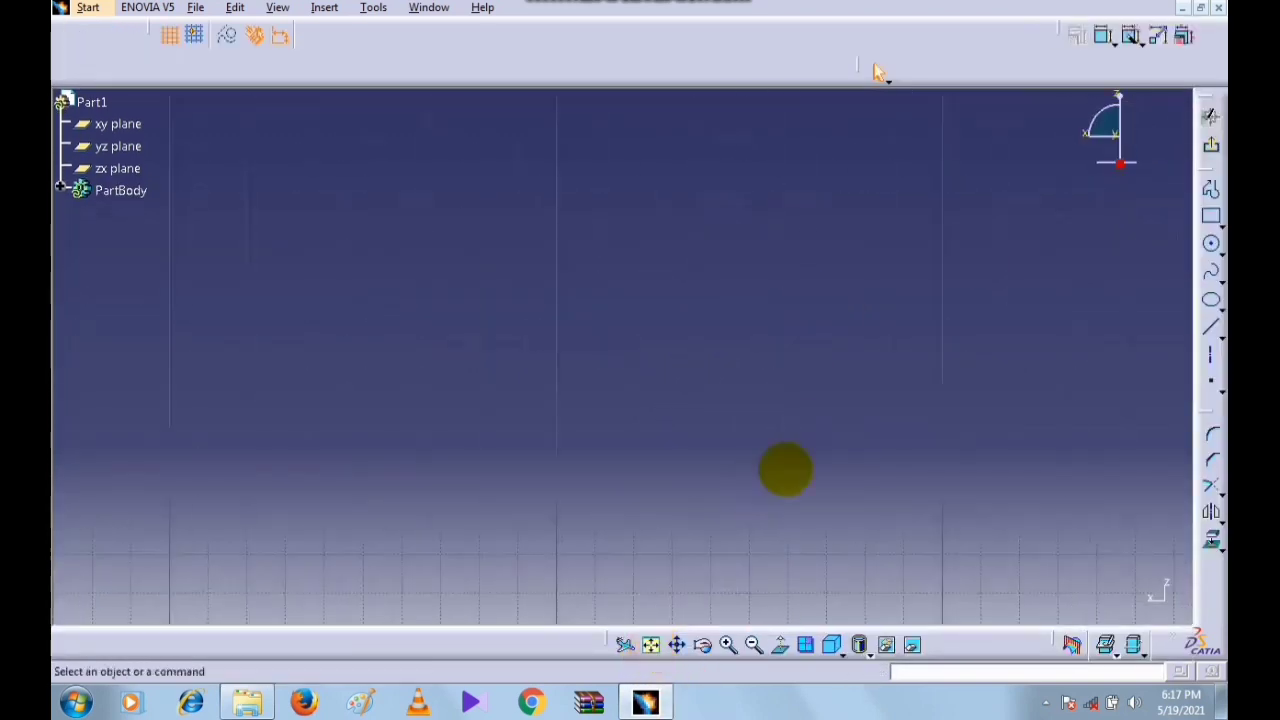
{"action": "left_click", "coordinate": [1211, 217]}
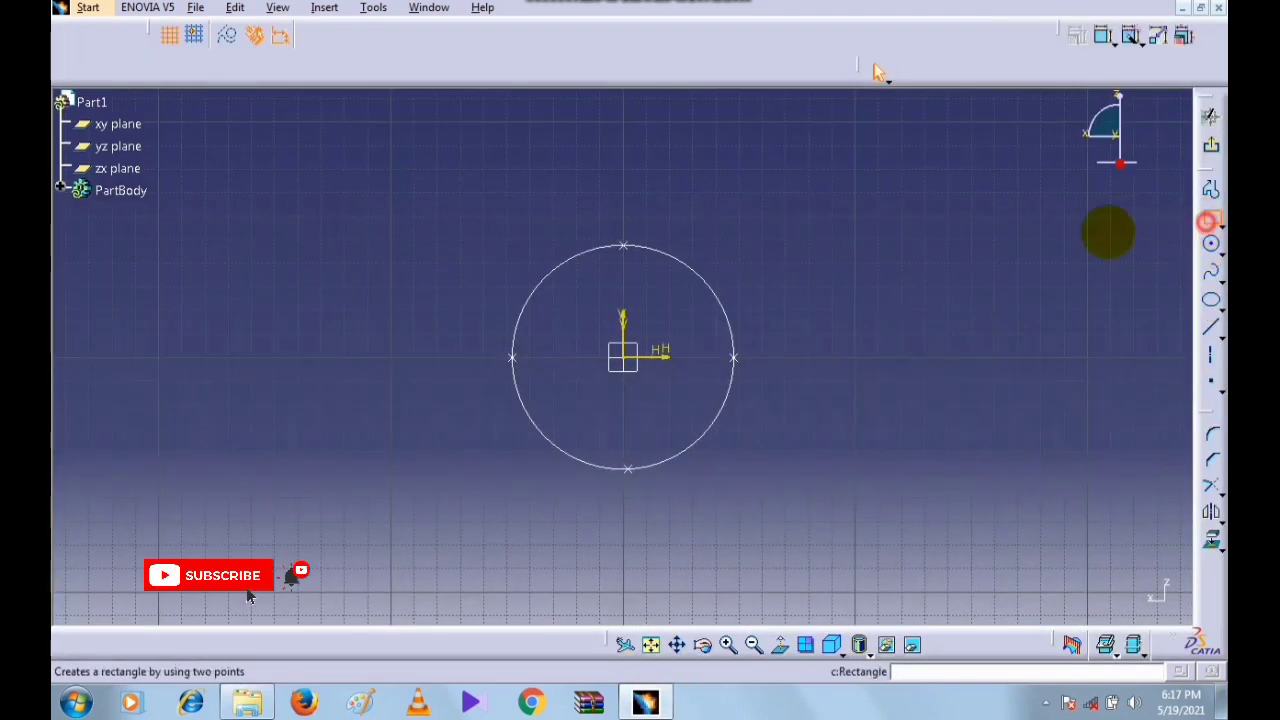
{"action": "left_click", "coordinate": [457, 215]}
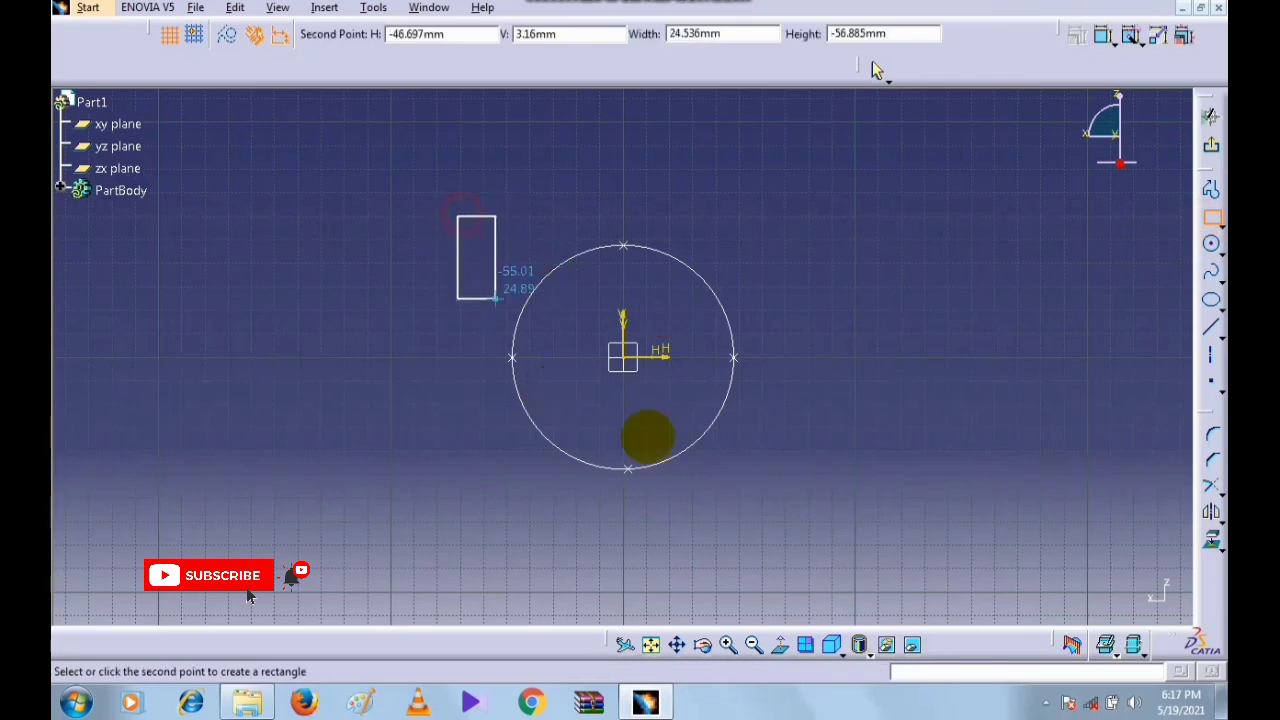
{"action": "left_click", "coordinate": [779, 509]}
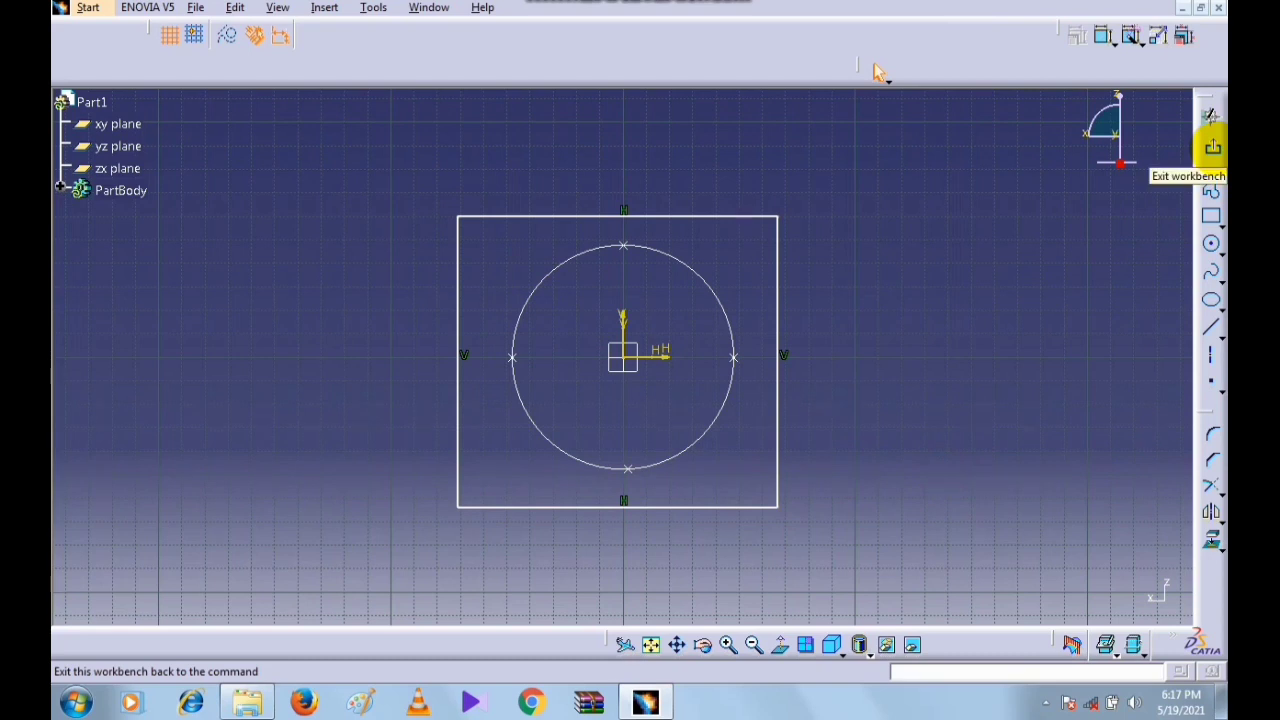
{"action": "left_click", "coordinate": [1212, 147]}
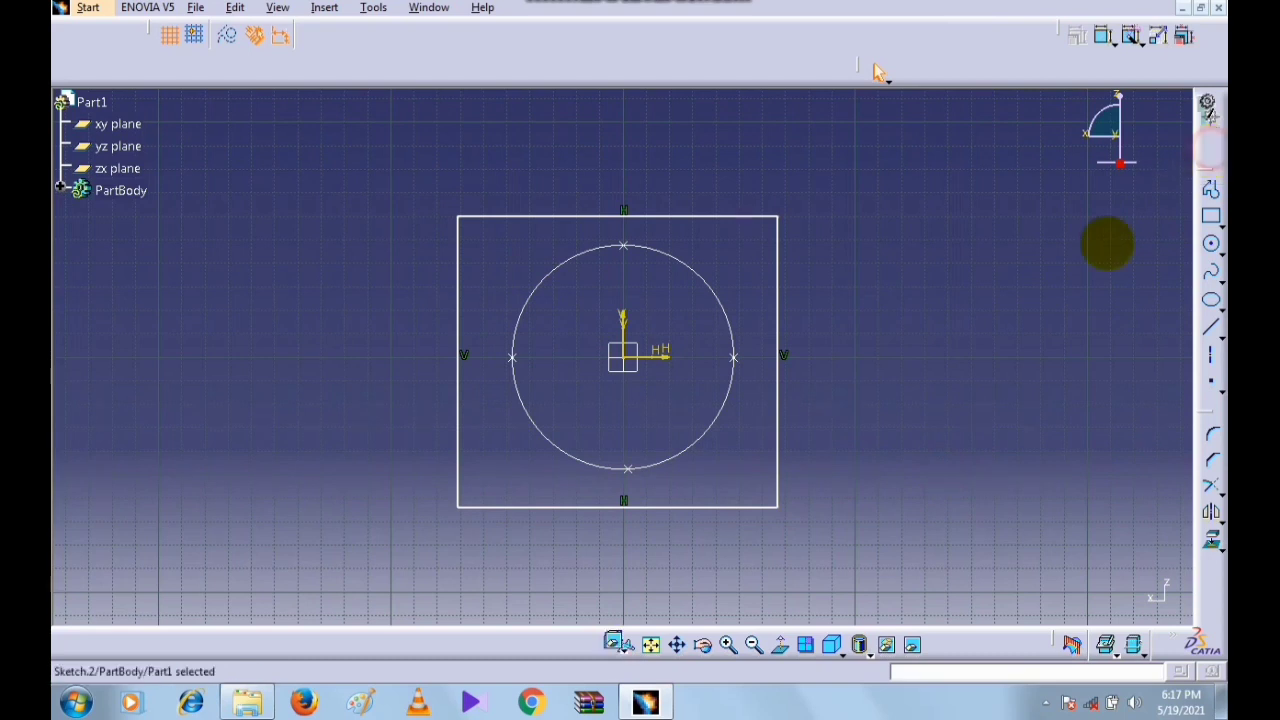
- Start a multi-sections solid with the circle and the rectangle as its two sections and show the coupling settings
{"action": "middle_click_drag", "start_coordinate": [907, 301], "coordinate": [938, 321]}
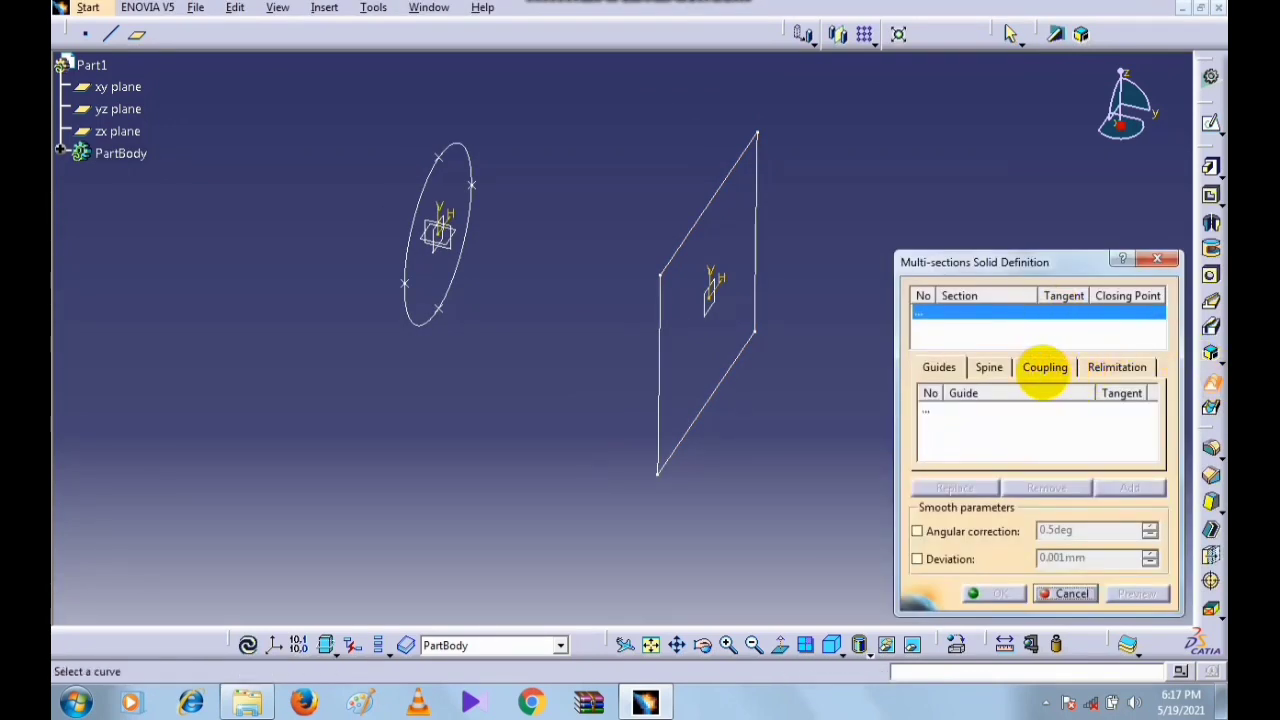
{"action": "left_click", "coordinate": [1044, 367]}
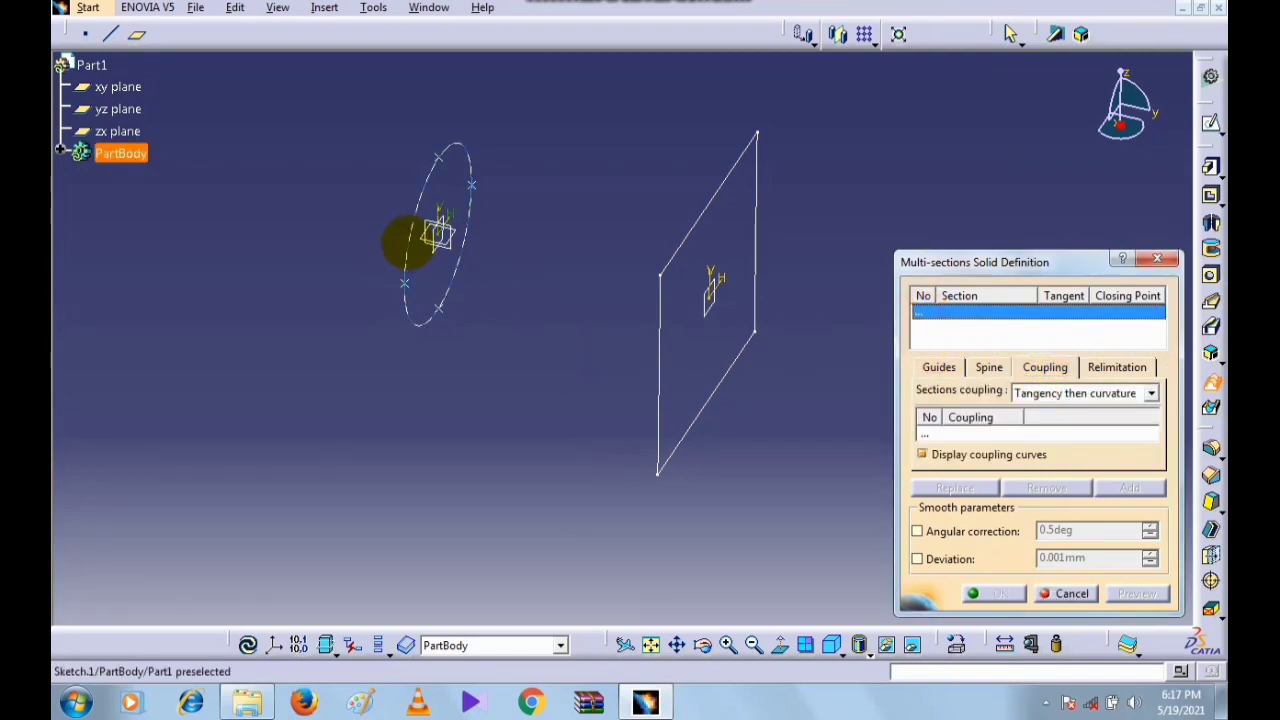
{"action": "left_click", "coordinate": [410, 240]}
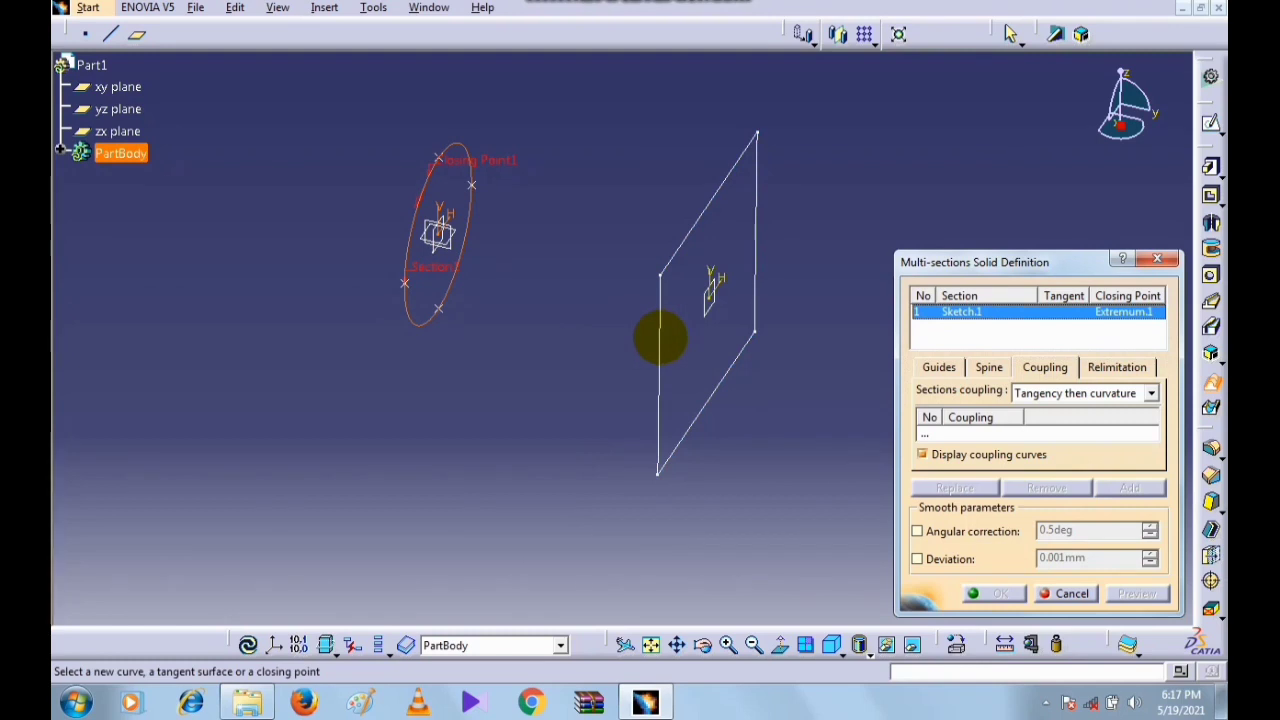
{"action": "left_click", "coordinate": [659, 338]}
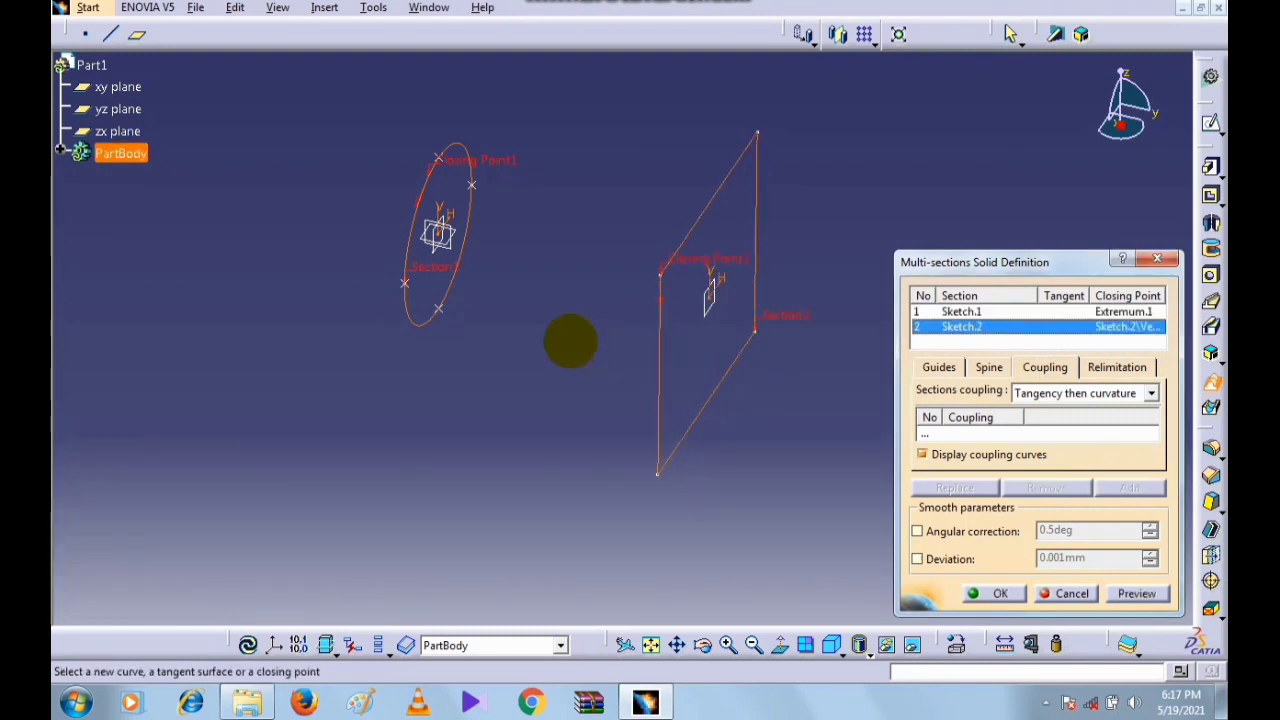
- Couple the circle's left point to the rectangle's lower-left corner and its bottom point to the lower-right corner
{"action": "middle_click_drag", "start_coordinate": [571, 340], "coordinate": [594, 271]}
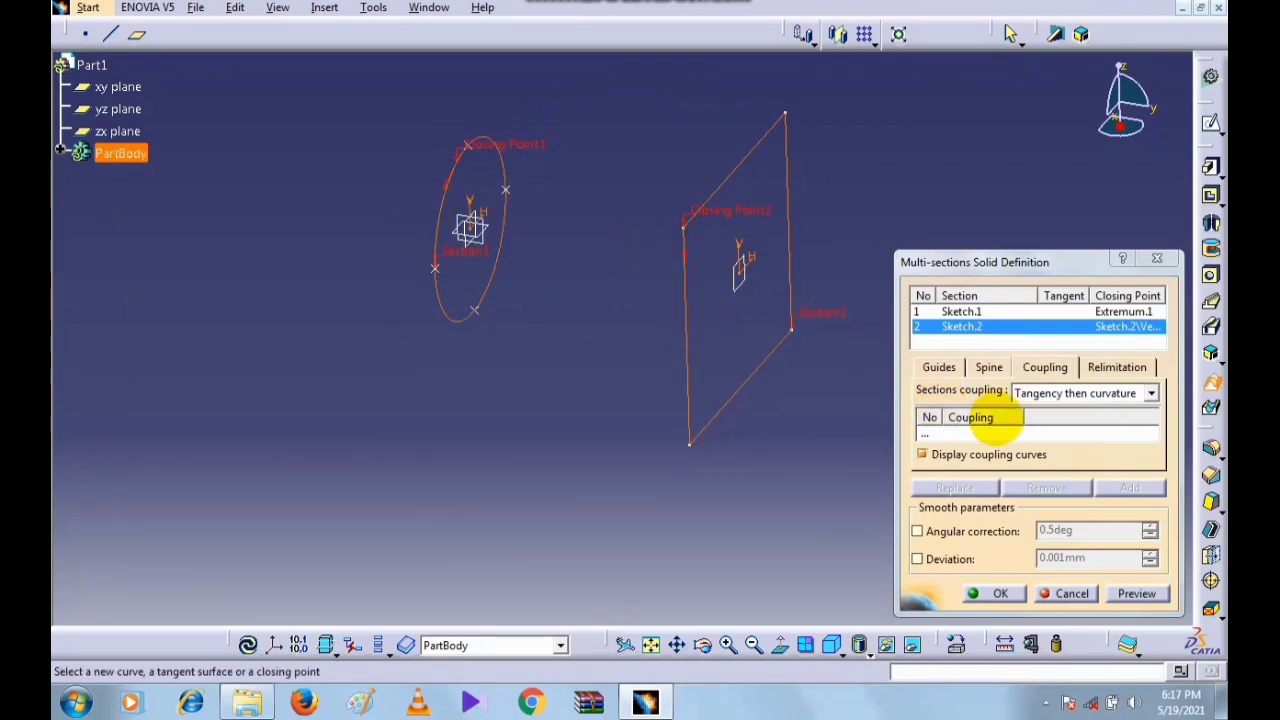
{"action": "left_click", "coordinate": [926, 432]}
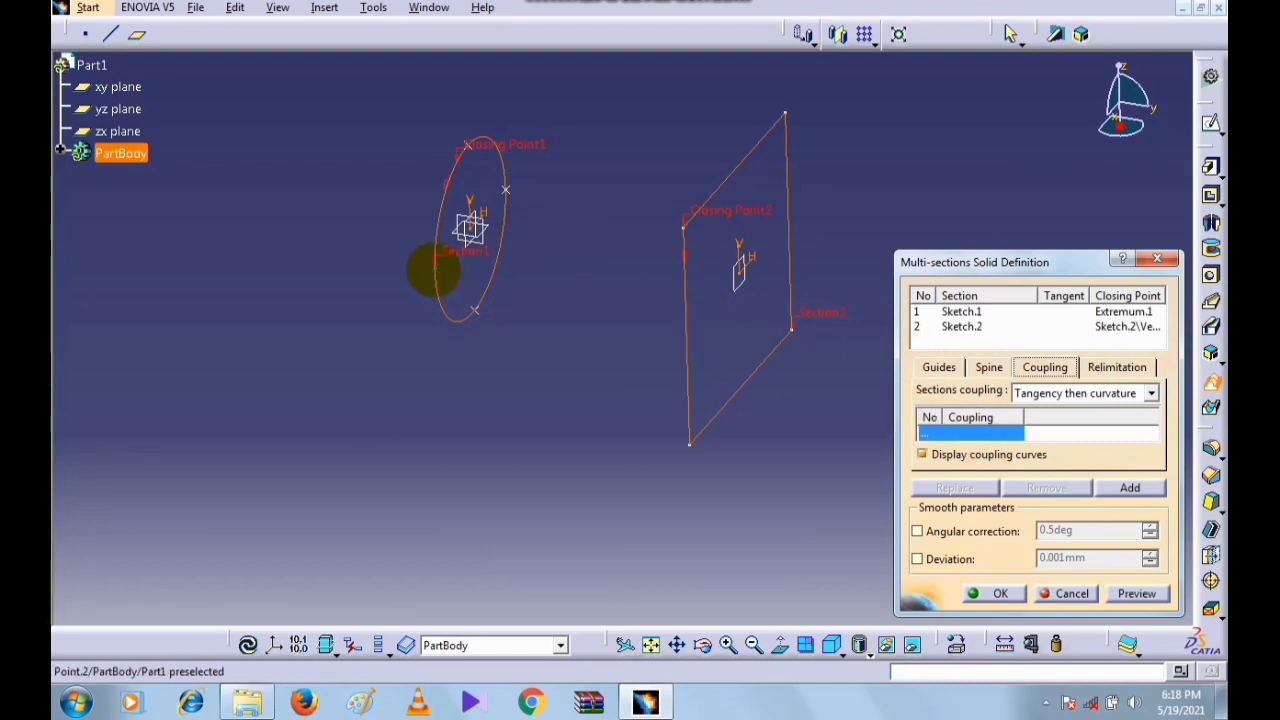
{"action": "left_click", "coordinate": [434, 267]}
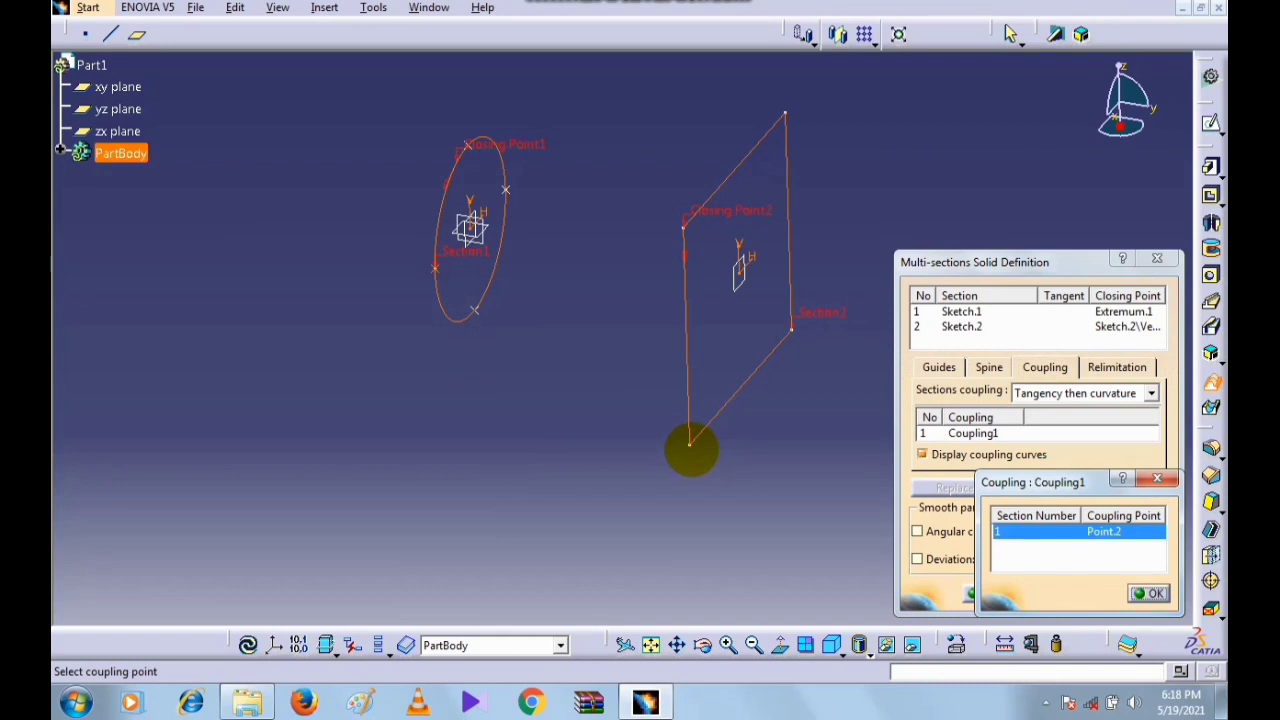
{"action": "left_click", "coordinate": [690, 447]}
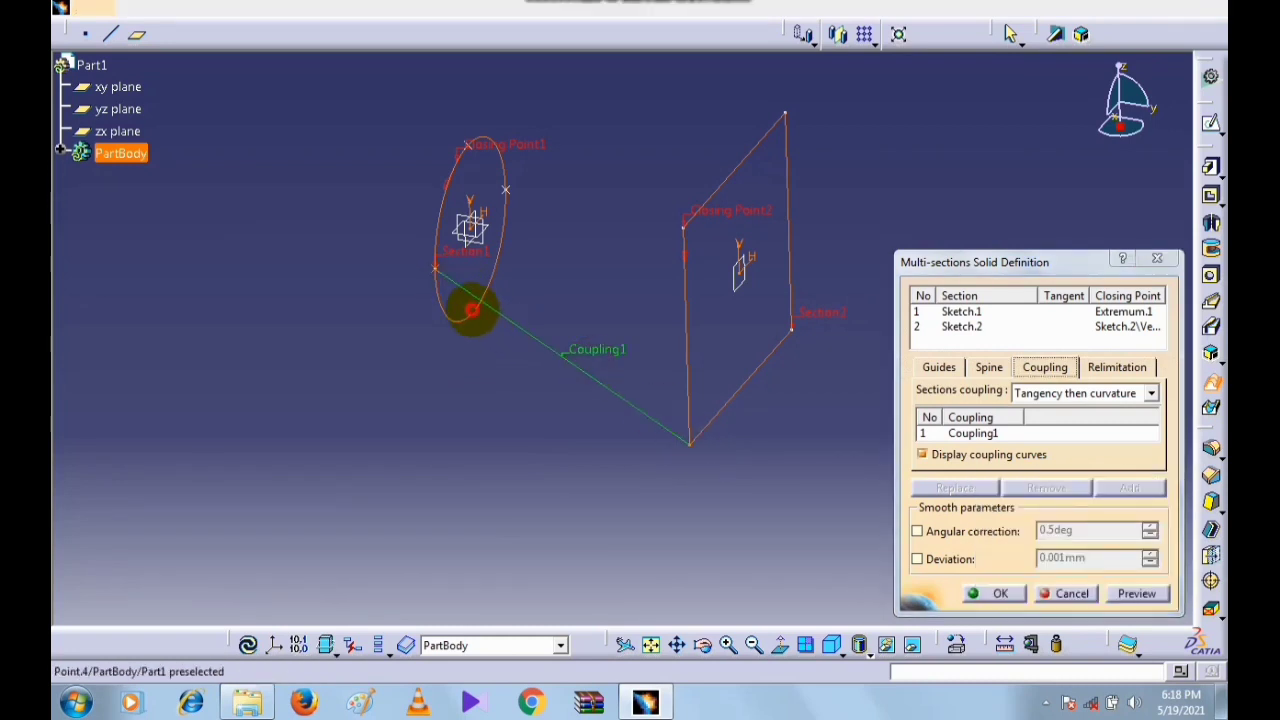
{"action": "left_click", "coordinate": [475, 310]}
{"action": "left_click", "coordinate": [792, 330]}
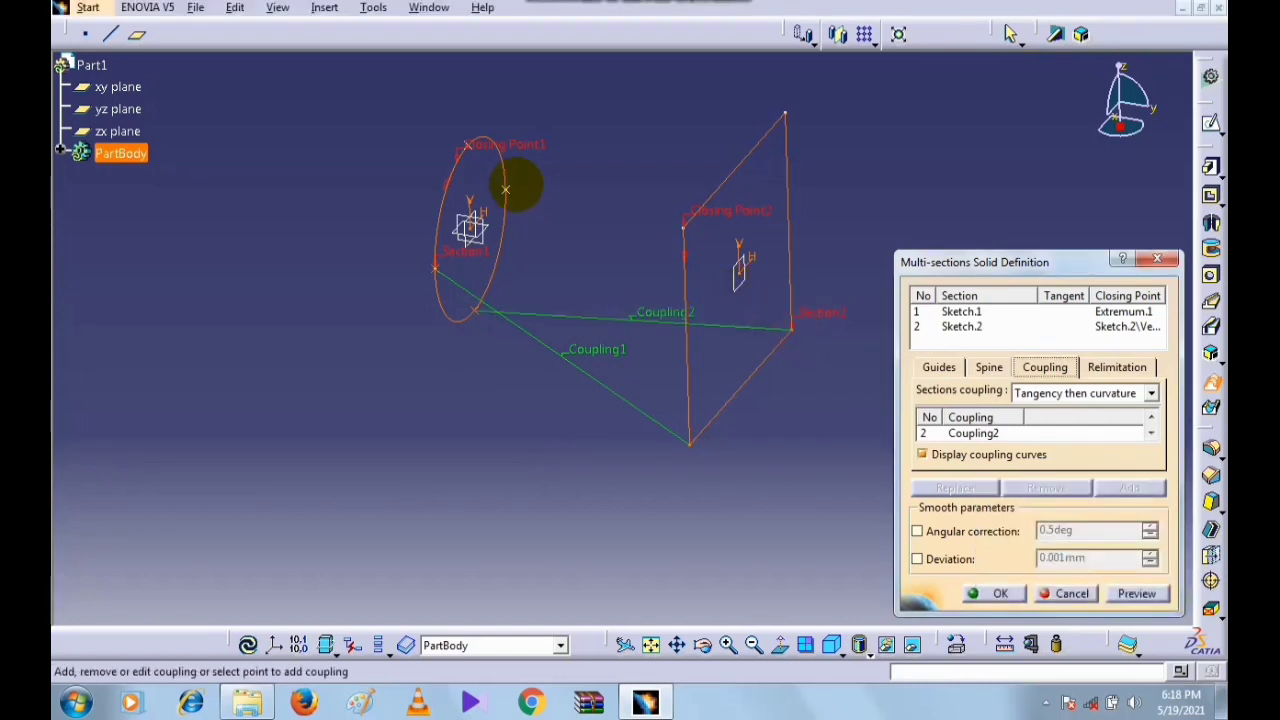
- Couple the circle's right point to the rectangle's upper-right corner and its top point to the upper-left corner
{"action": "left_click", "coordinate": [507, 192]}
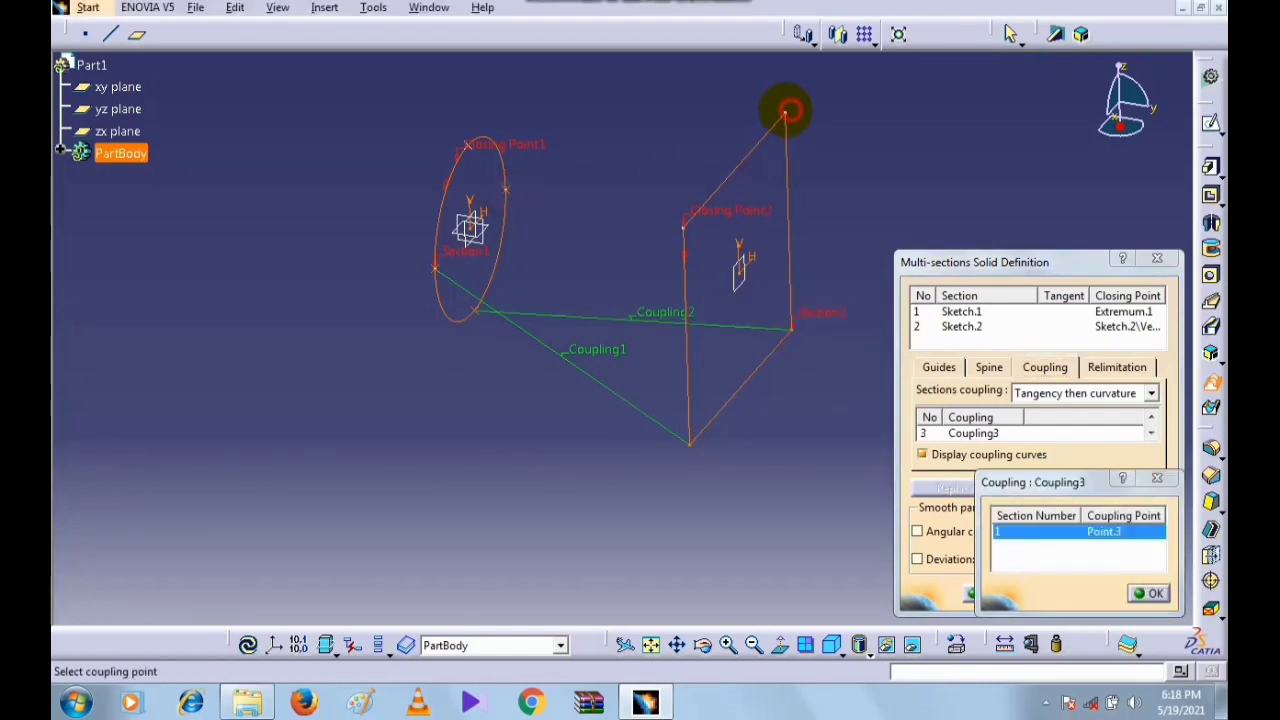
{"action": "left_click", "coordinate": [785, 115]}
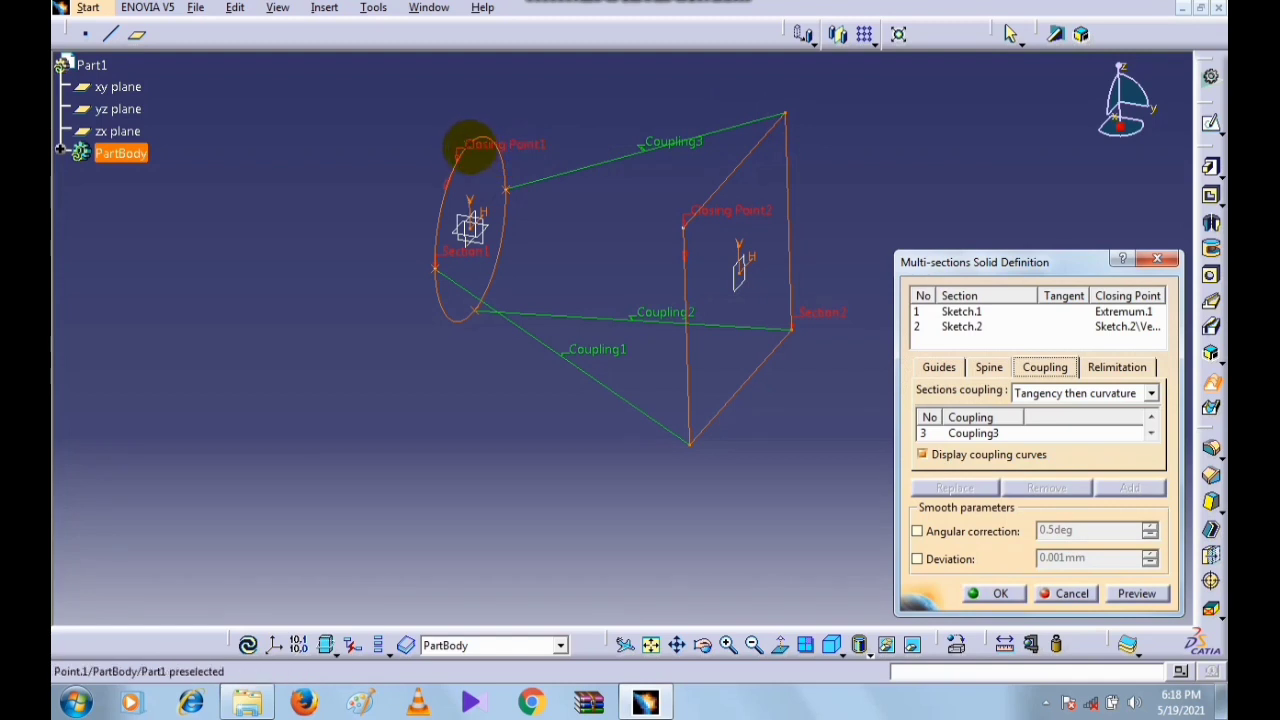
{"action": "left_click", "coordinate": [466, 151]}
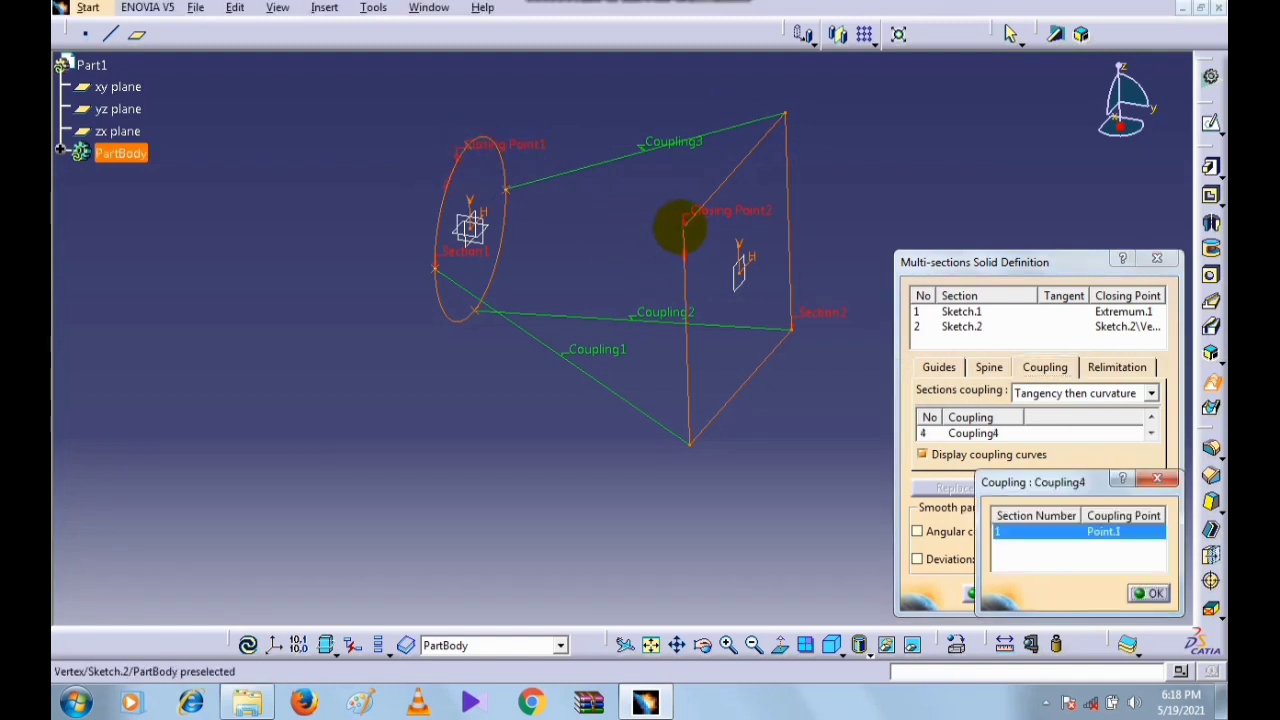
{"action": "left_click", "coordinate": [682, 224]}
- Preview the coupled circle-to-rectangle multi-sections solid, inspect it from several sides and create it
{"action": "middle_click_drag", "start_coordinate": [655, 257], "coordinate": [482, 278]}
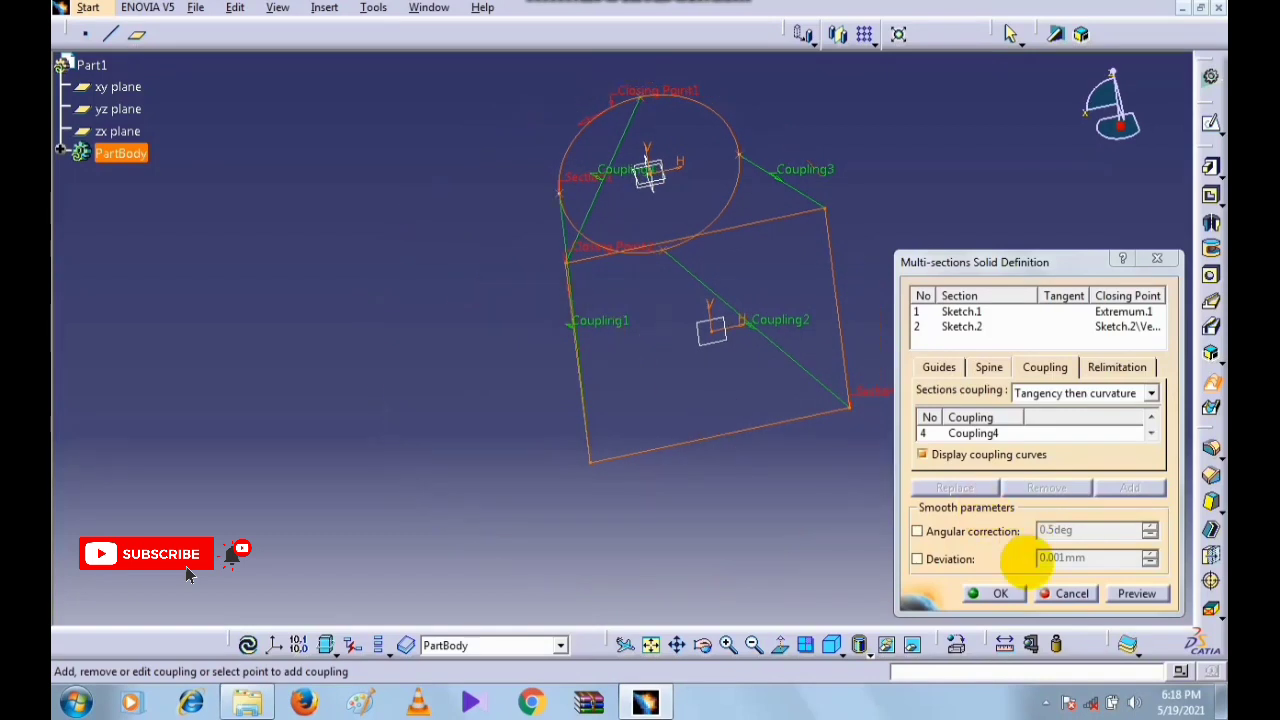
{"action": "left_click", "coordinate": [1124, 592]}
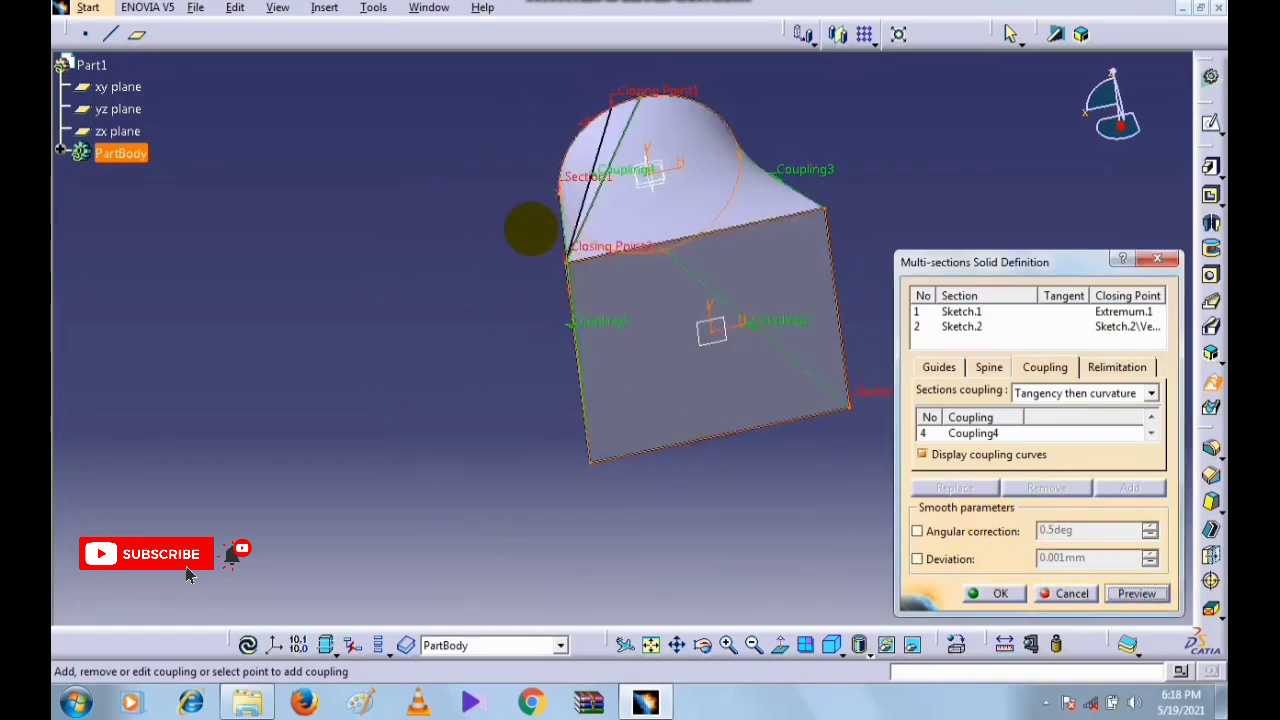
{"action": "middle_click_drag", "start_coordinate": [531, 226], "coordinate": [520, 406]}
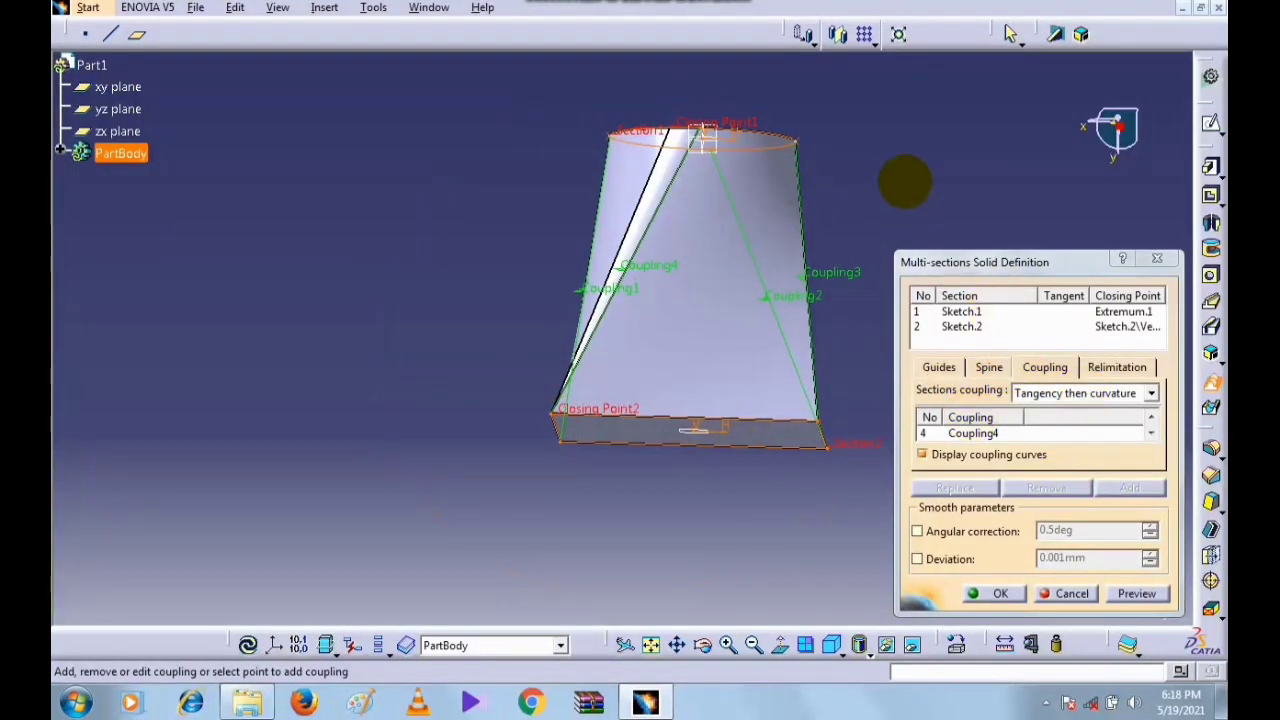
{"action": "middle_click_drag", "start_coordinate": [906, 180], "coordinate": [703, 403]}
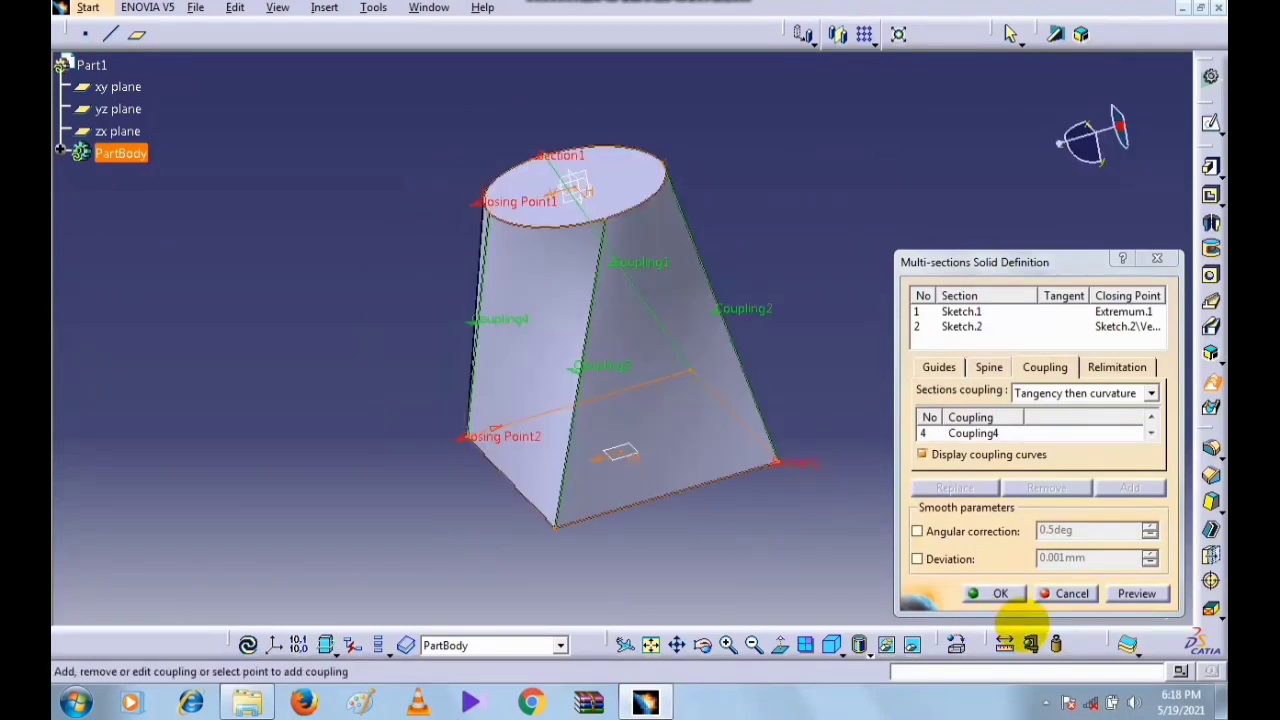
{"action": "left_click", "coordinate": [997, 592]}
{"action": "middle_click_drag", "start_coordinate": [851, 343], "coordinate": [668, 383]}
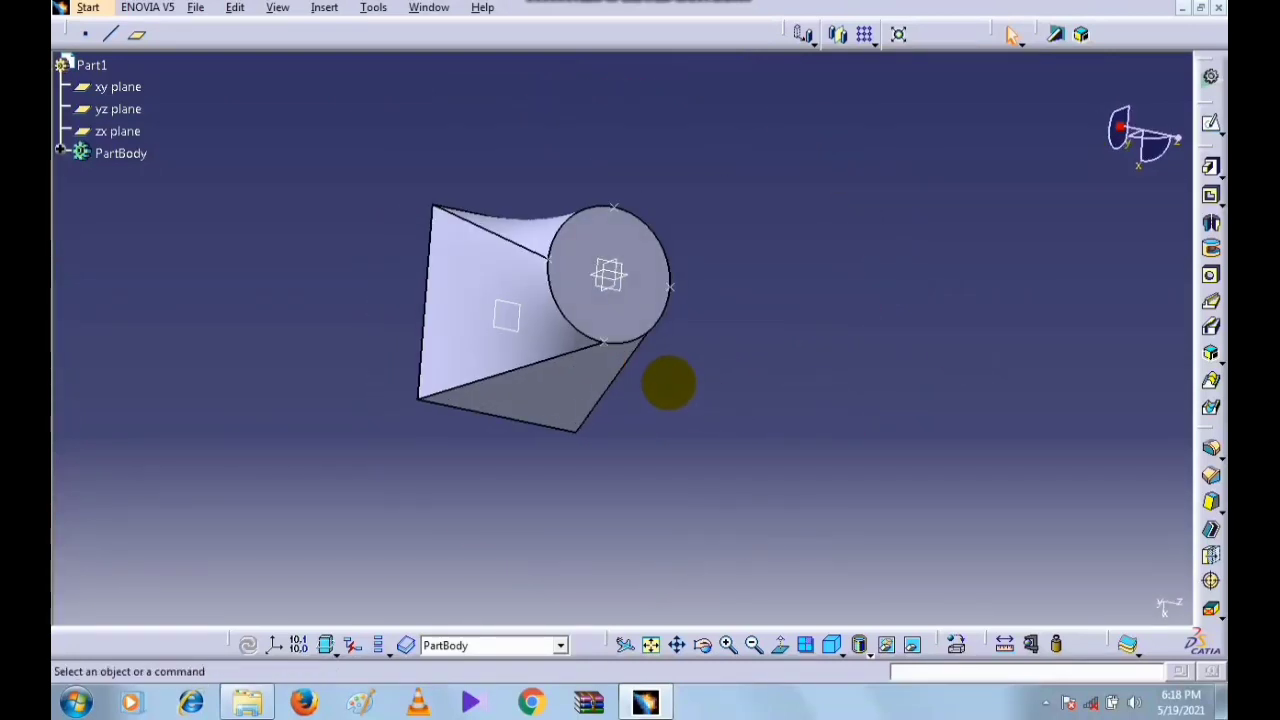